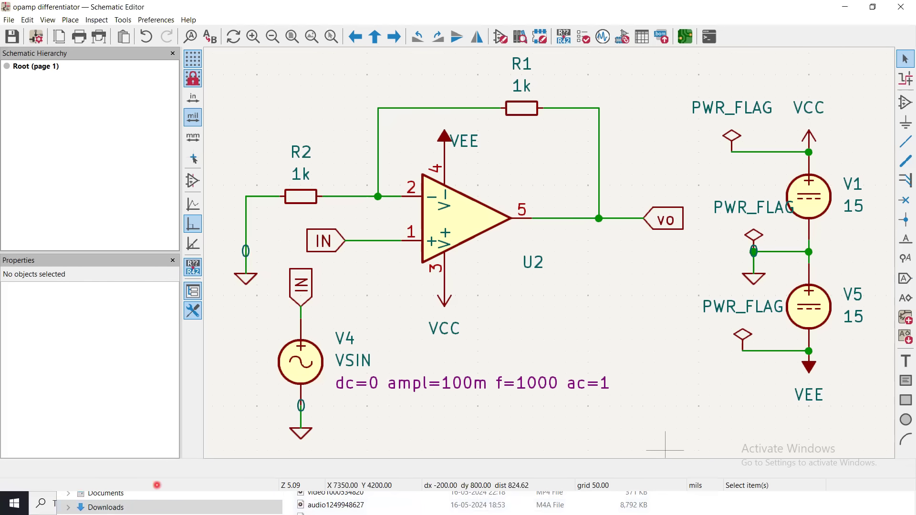
pyautogui.click(874, 14)
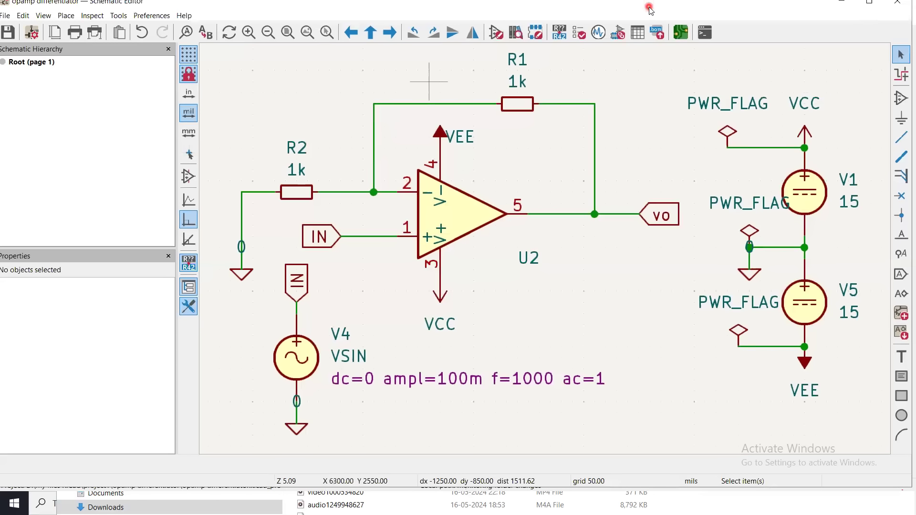
pyautogui.moveTo(651, 9); pyautogui.dragTo(686, 65)
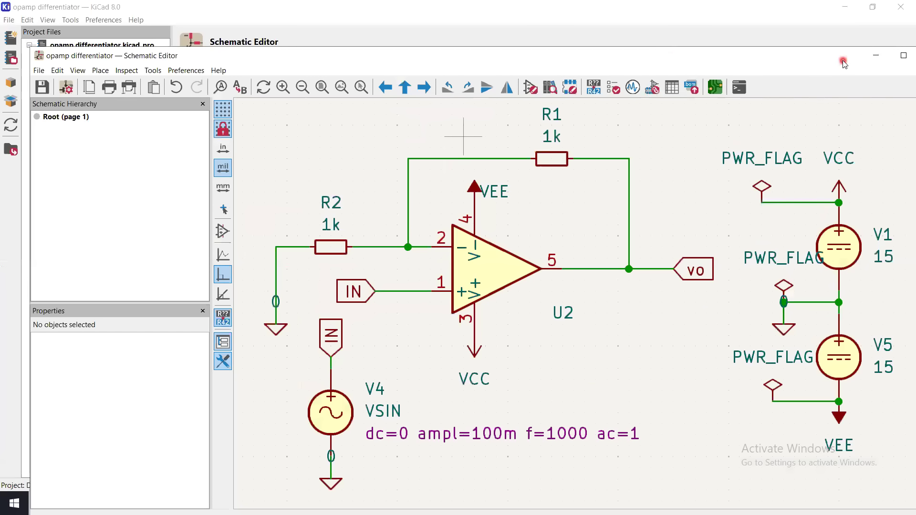
pyautogui.click(904, 55)
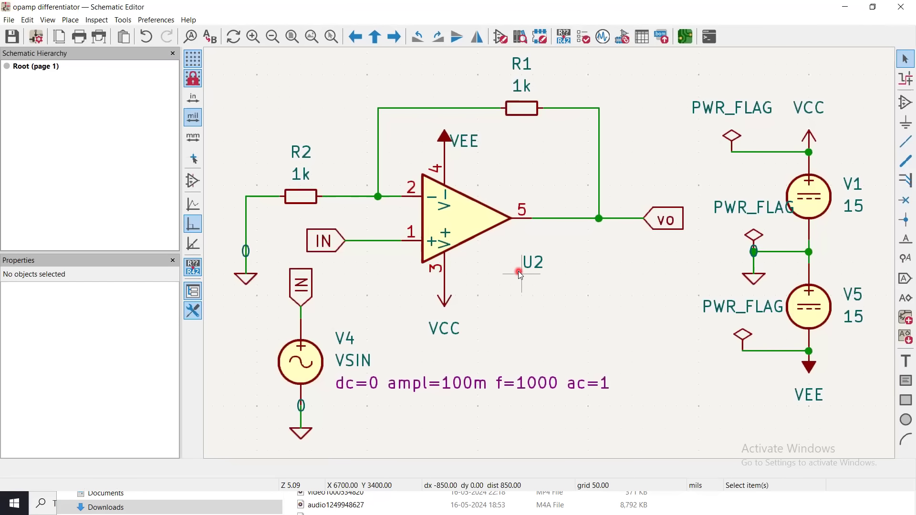
pyautogui.click(498, 284)
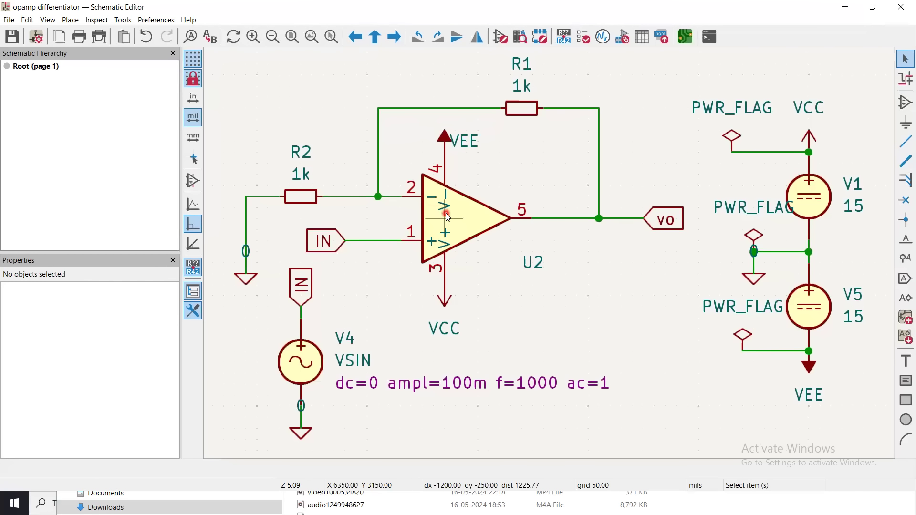
pyautogui.press('t')
pyautogui.click(587, 294)
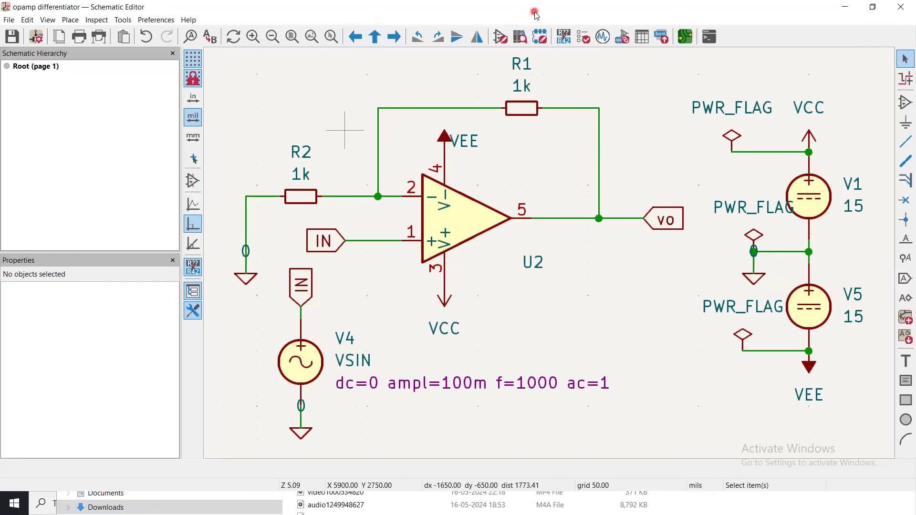
# Move the schematic window aside and bring the opamp differentiator project manager window to the front, maximized.
pyautogui.moveTo(534, 11); pyautogui.dragTo(567, 80)
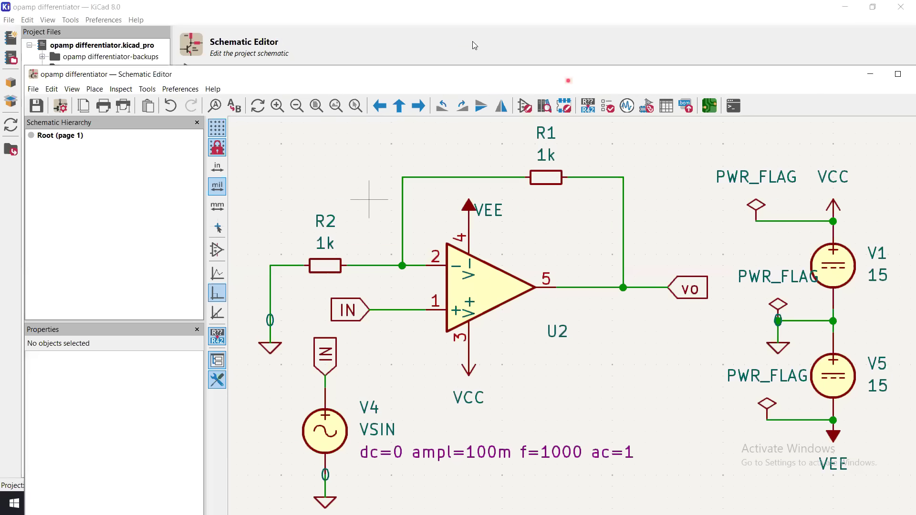
pyautogui.click(480, 15)
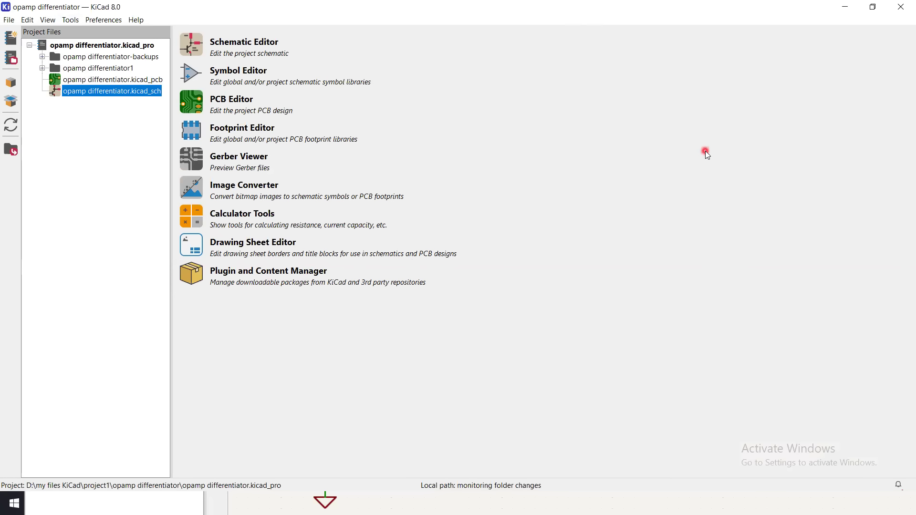
pyautogui.click(880, 9)
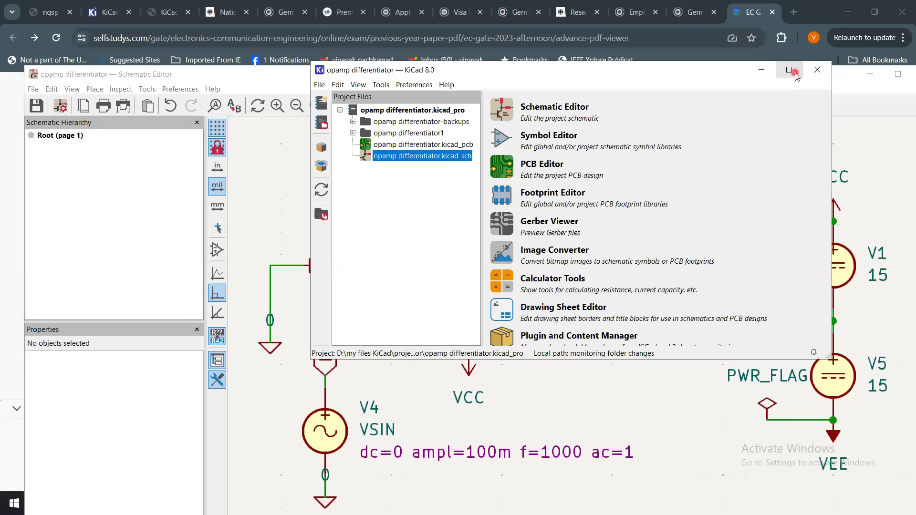
pyautogui.click(791, 69)
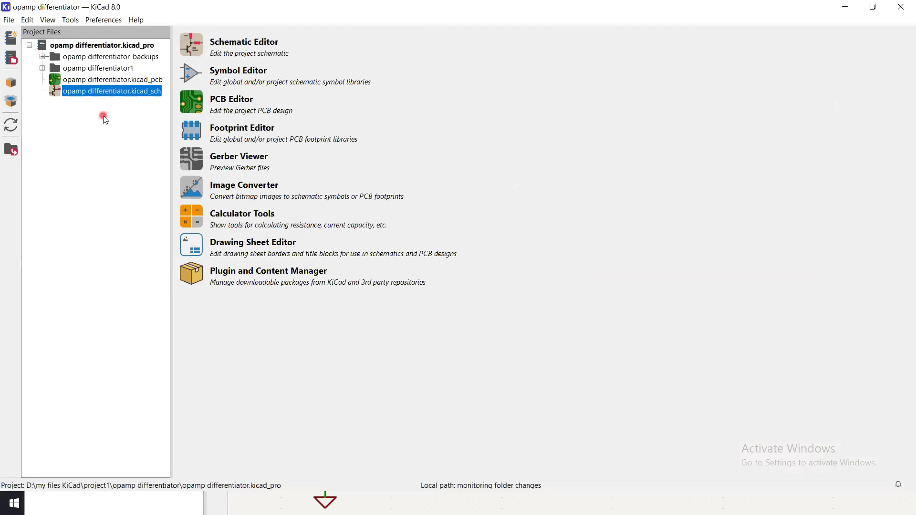
# Create a new project named abc in the "my files KiCad" folder, in a new folder of its own.
pyautogui.click(12, 24)
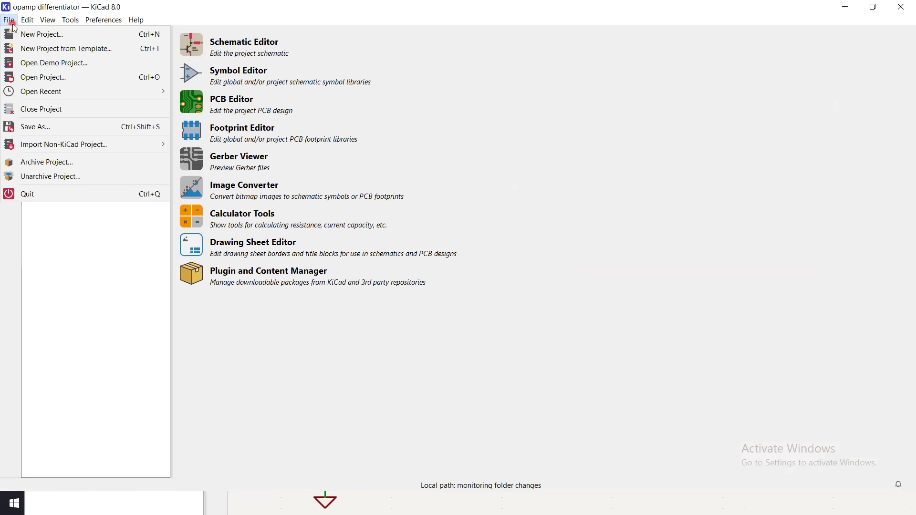
pyautogui.click(26, 35)
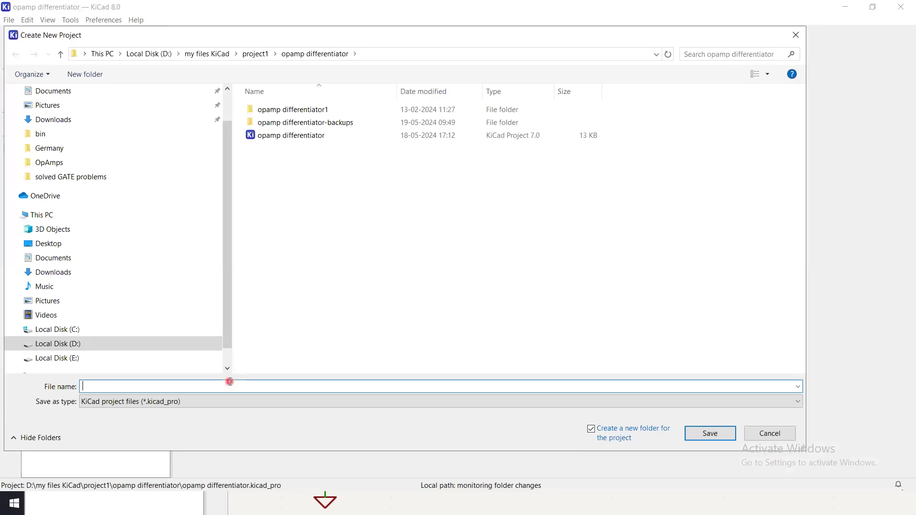
pyautogui.write('abc')
pyautogui.click(208, 58)
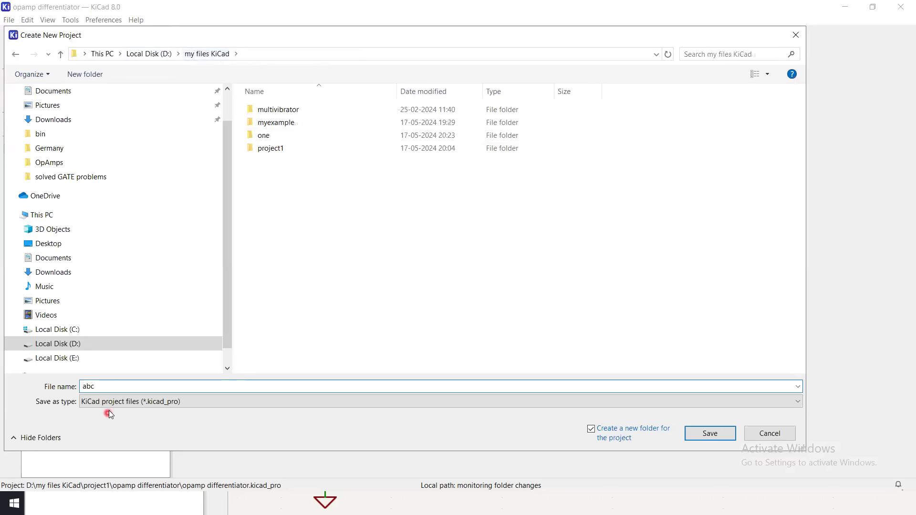
pyautogui.click(713, 435)
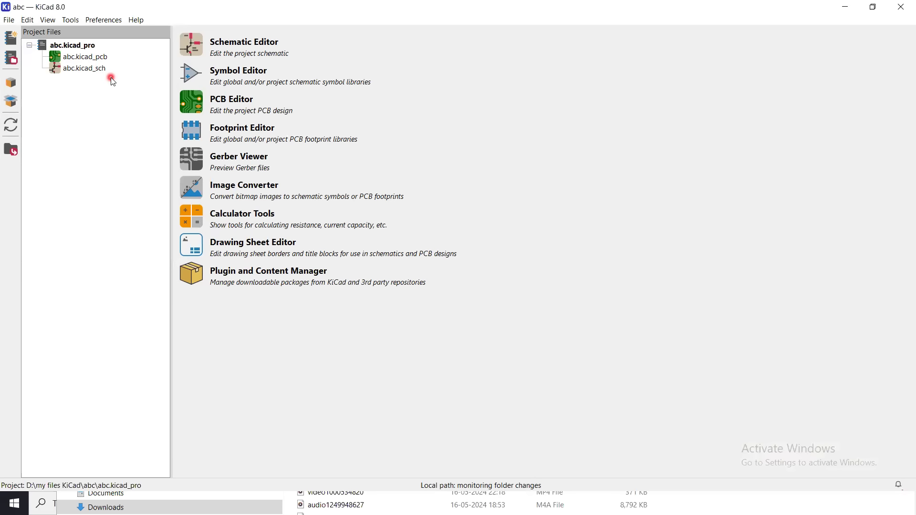
# Open the abc.kicad_sch schematic from the project files and maximize its editor window.
pyautogui.click(84, 72)
pyautogui.doubleClick(84, 74)
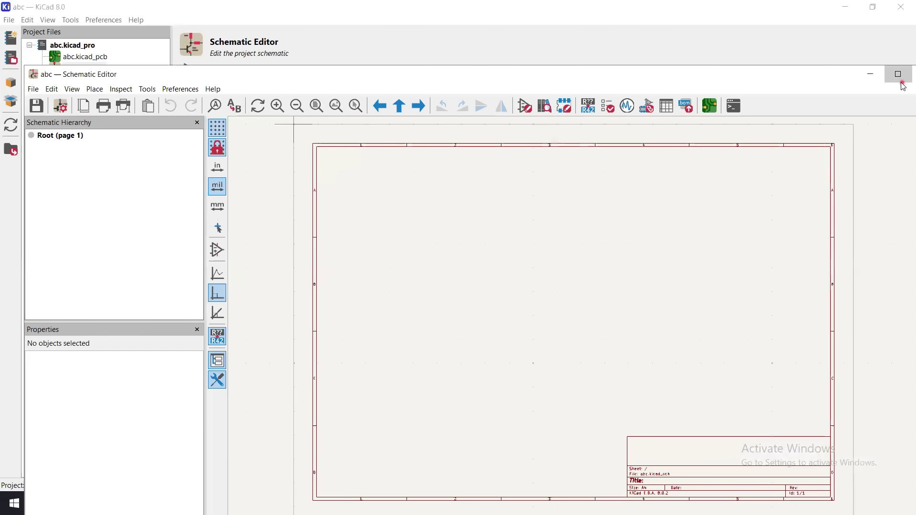
pyautogui.click(898, 74)
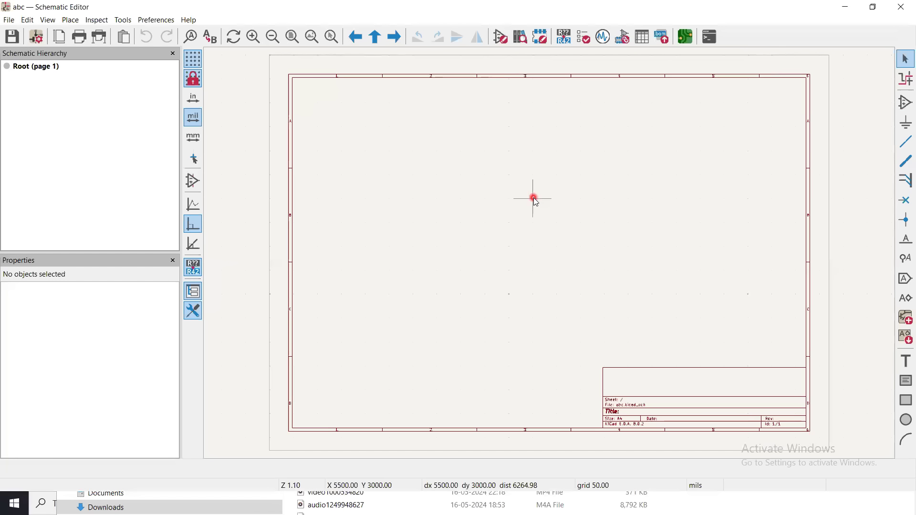
pyautogui.click(905, 106)
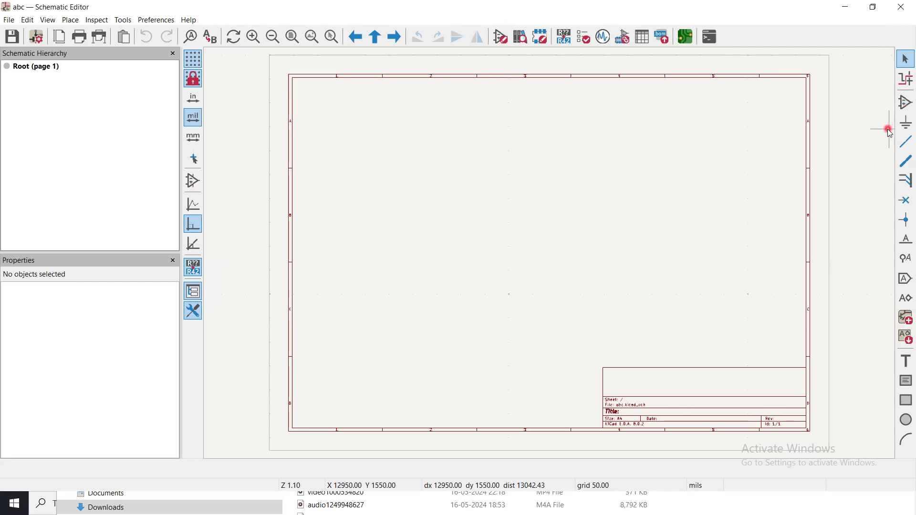
pyautogui.click(587, 217)
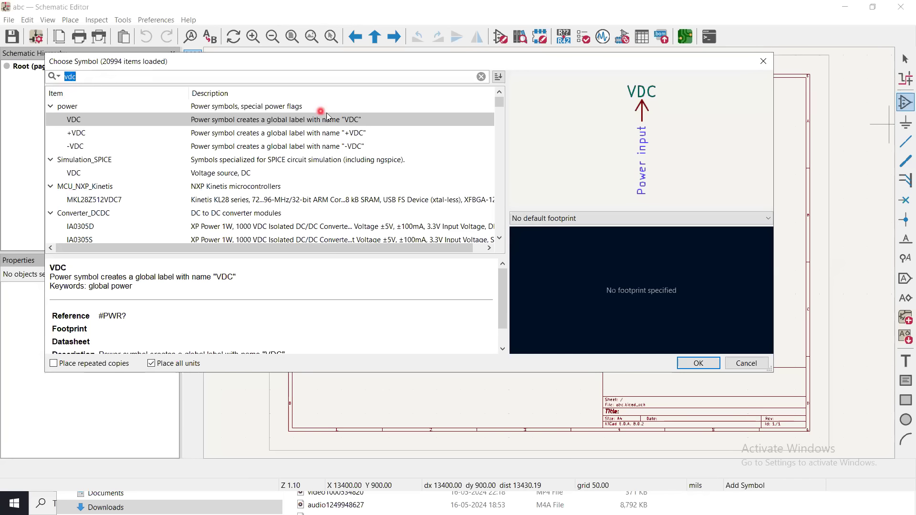
pyautogui.click(747, 364)
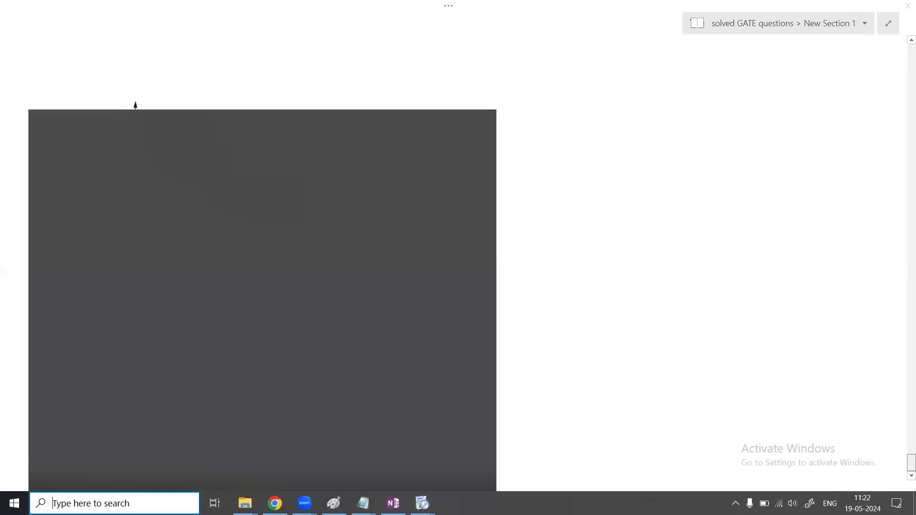
# Search Windows for kicad and launch KiCad 8.0.
pyautogui.write('kicad')
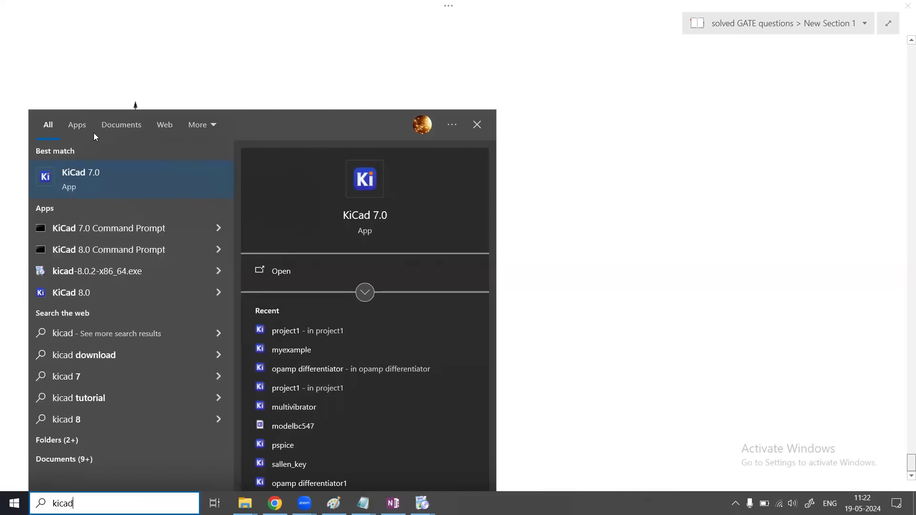
pyautogui.click(88, 298)
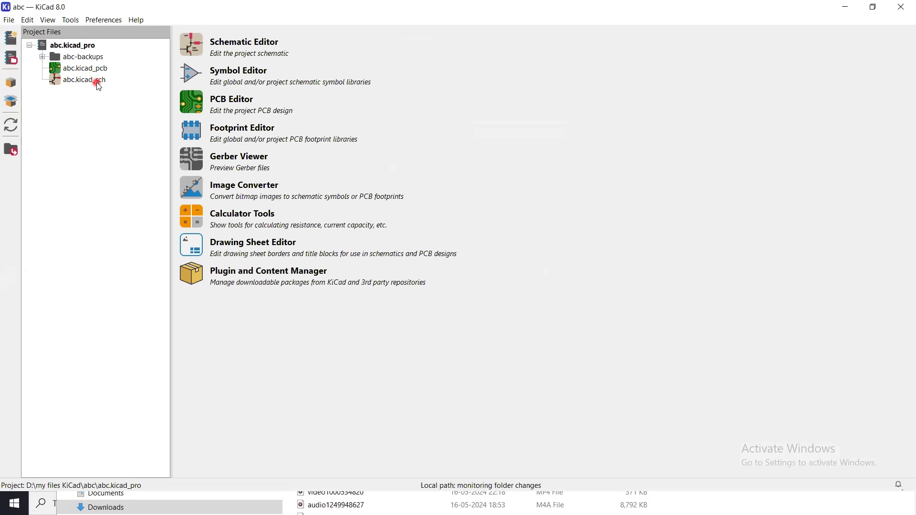
# Open the existing opamp differentiator project from the project1\opamp differentiator folder inside "my files KiCad".
pyautogui.click(8, 21)
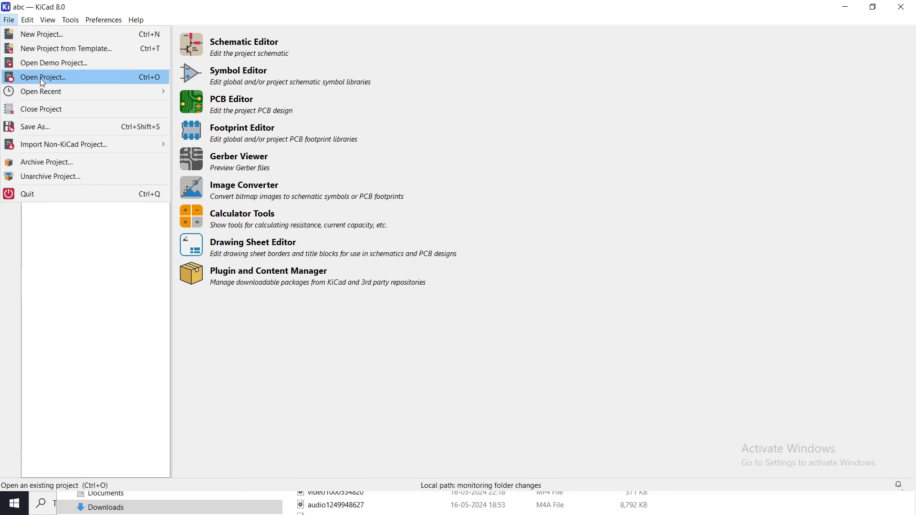
pyautogui.moveTo(43, 88)
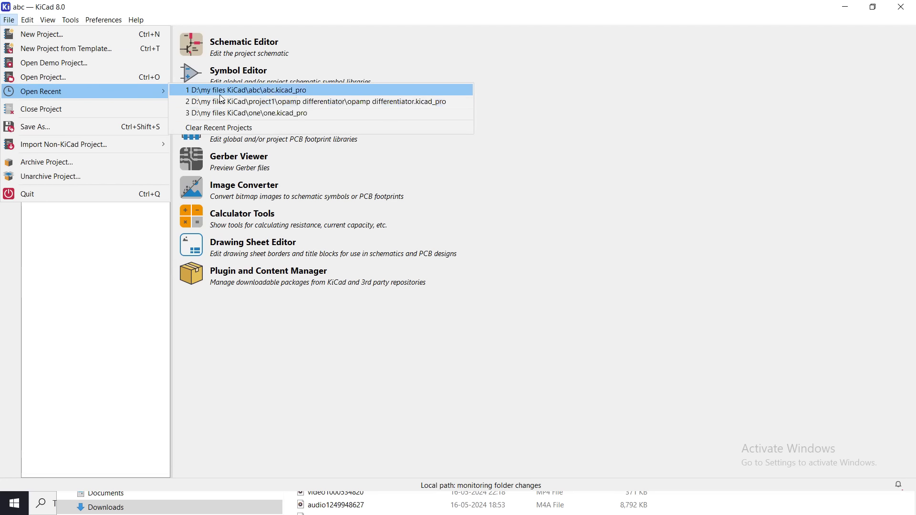
pyautogui.click(37, 78)
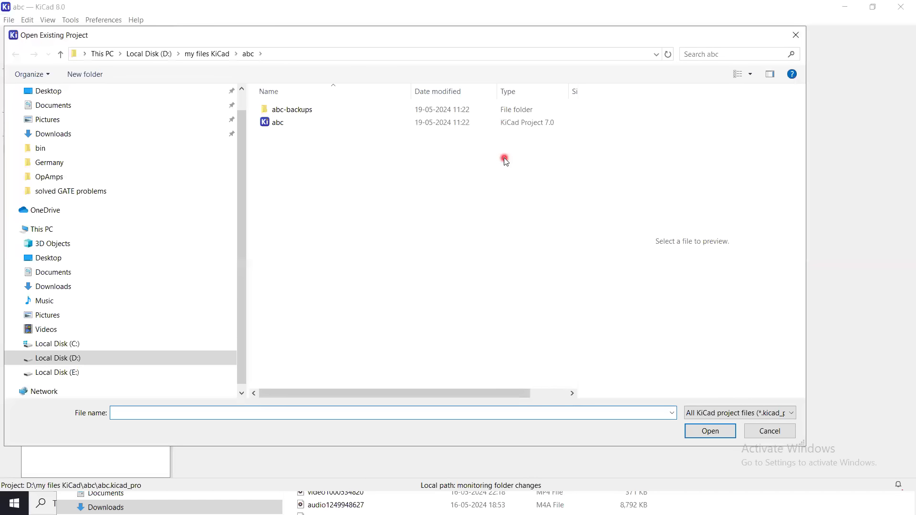
pyautogui.click(210, 57)
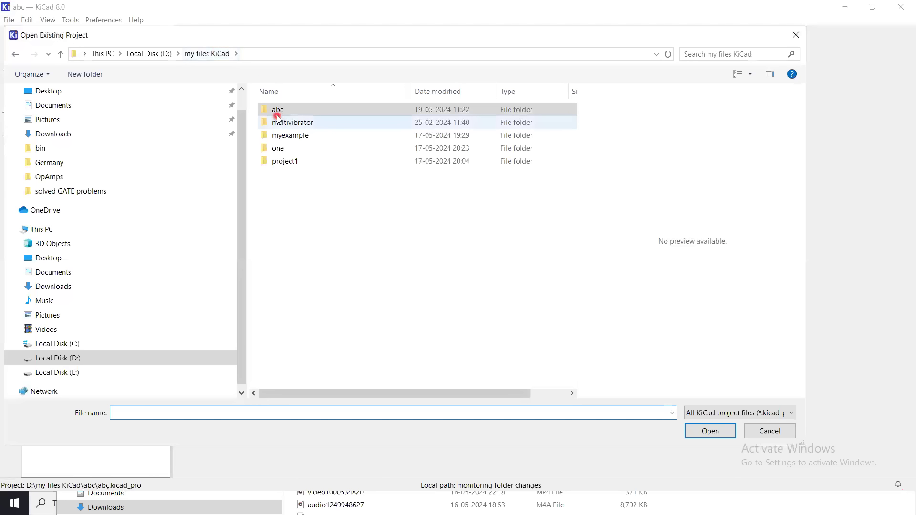
pyautogui.doubleClick(295, 162)
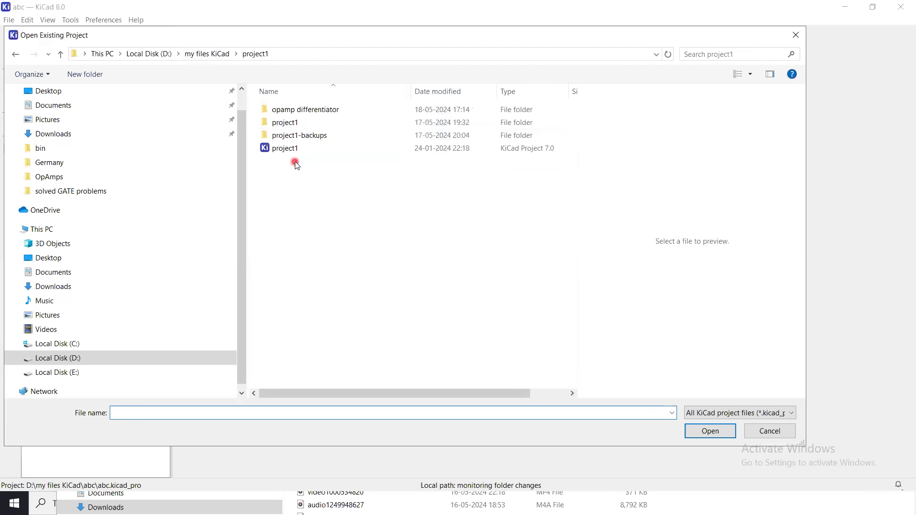
pyautogui.doubleClick(319, 112)
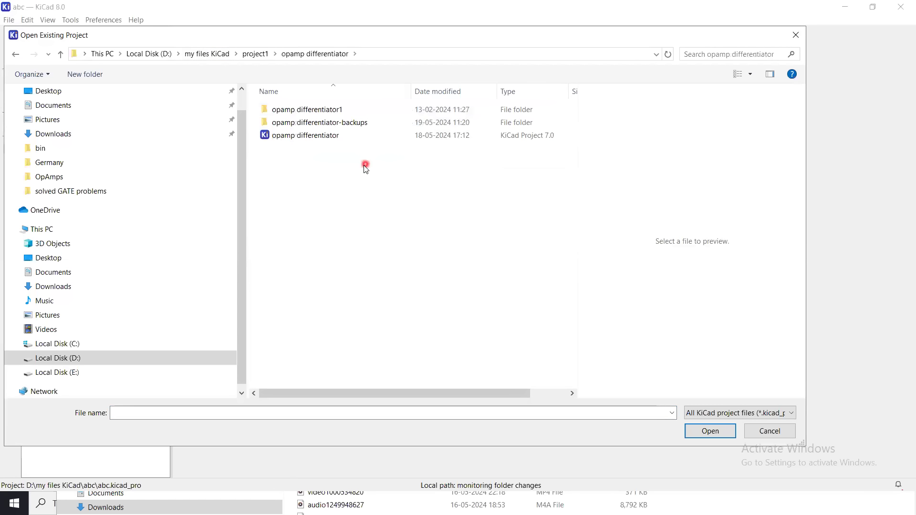
pyautogui.doubleClick(316, 136)
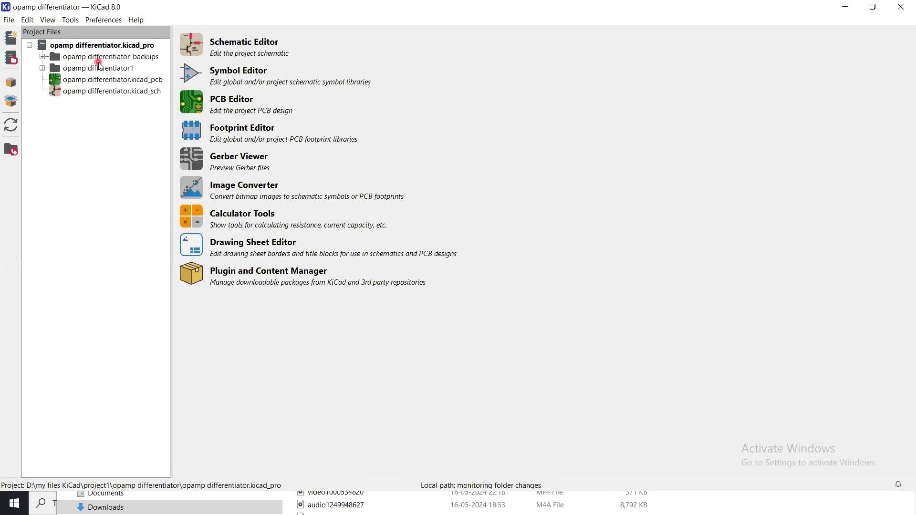
# Open the opamp differentiator.kicad_sch schematic and zoom to fit the op-amp circuit.
pyautogui.click(95, 93)
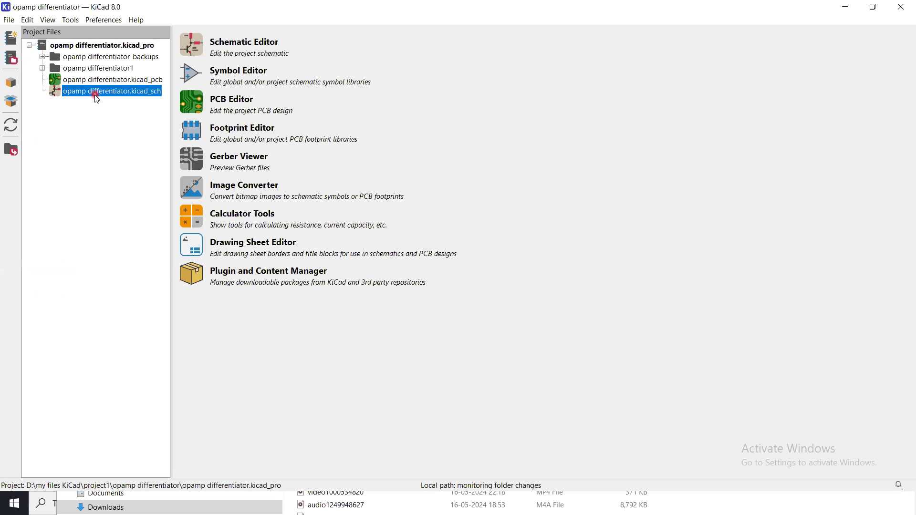
pyautogui.doubleClick(96, 94)
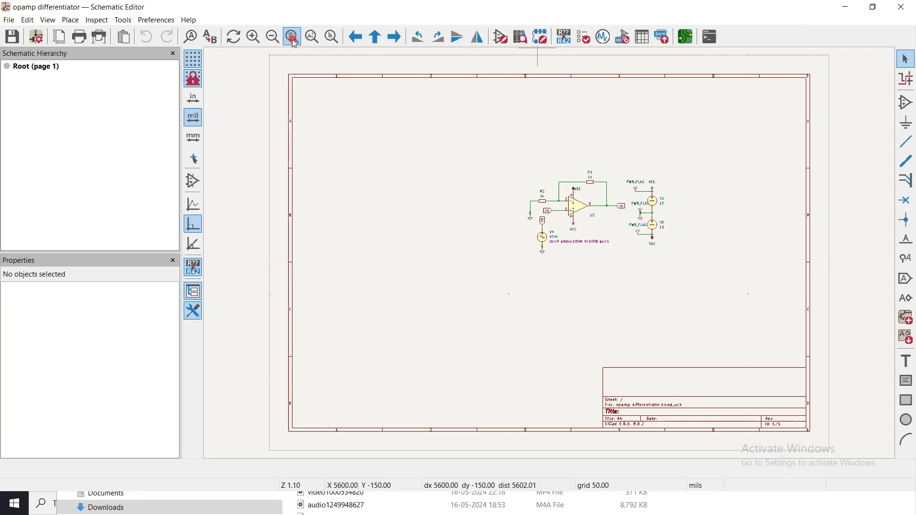
pyautogui.click(319, 42)
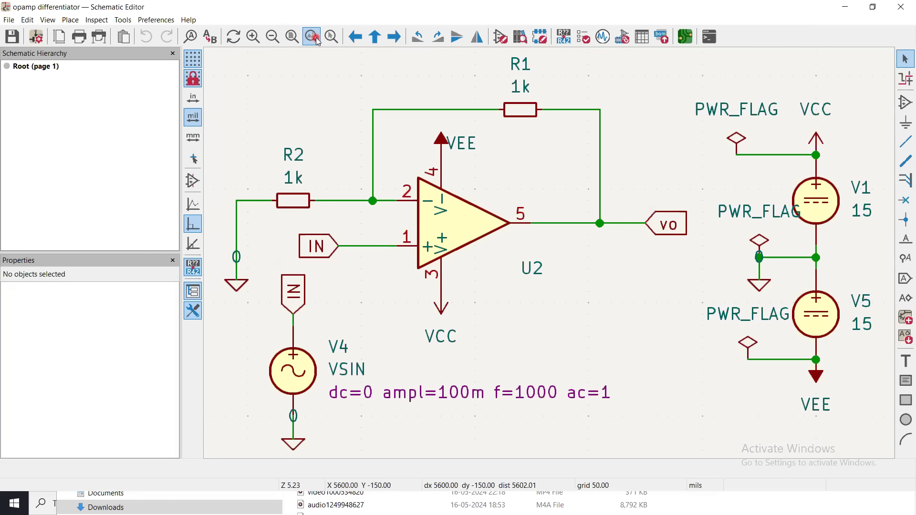
# Try to add a VCC power symbol from the symbol library, searching for vcc in the enlarged symbol chooser.
pyautogui.click(905, 103)
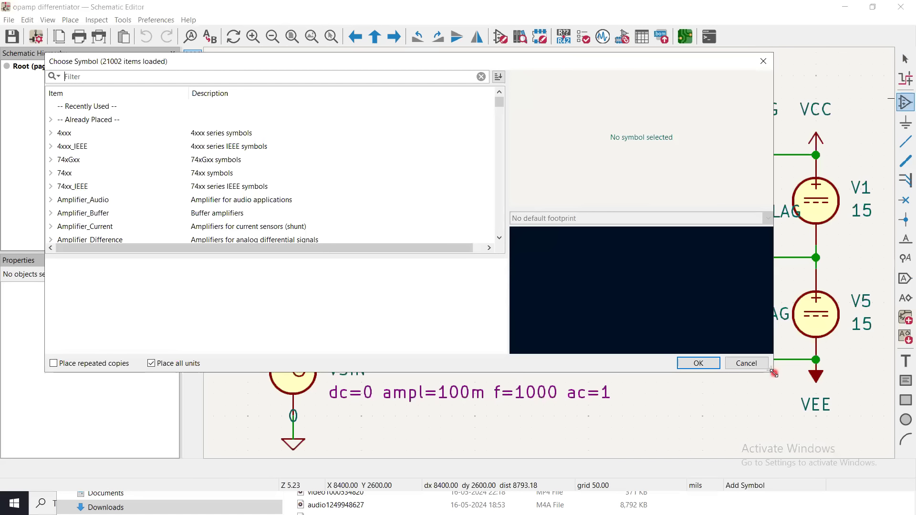
pyautogui.moveTo(774, 374); pyautogui.dragTo(847, 452)
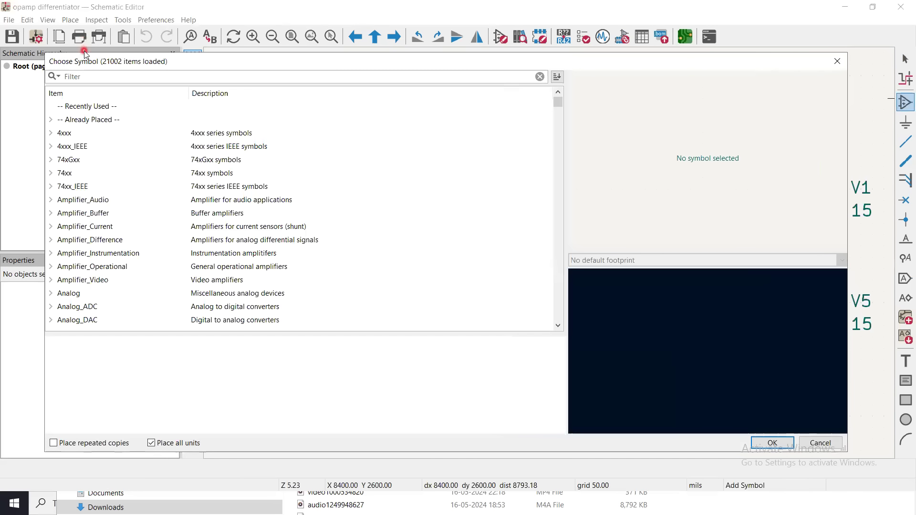
pyautogui.write('v')
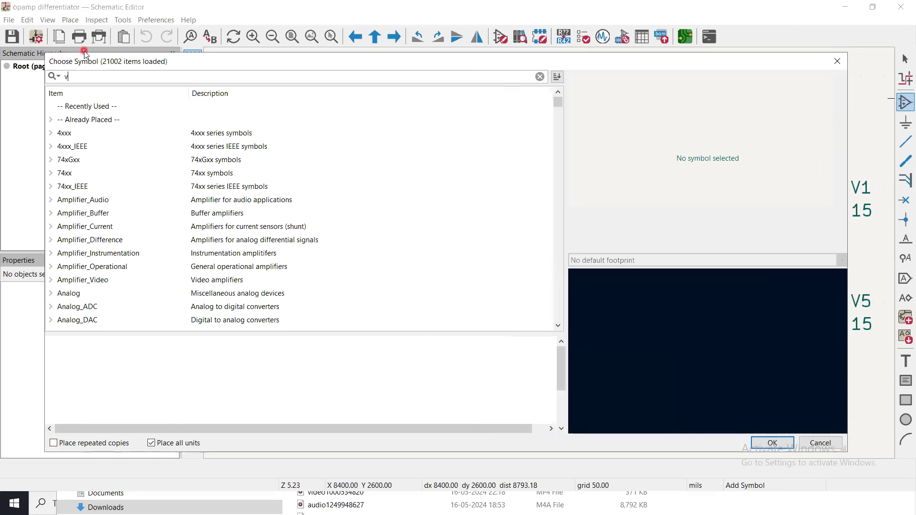
pyautogui.write('cc')
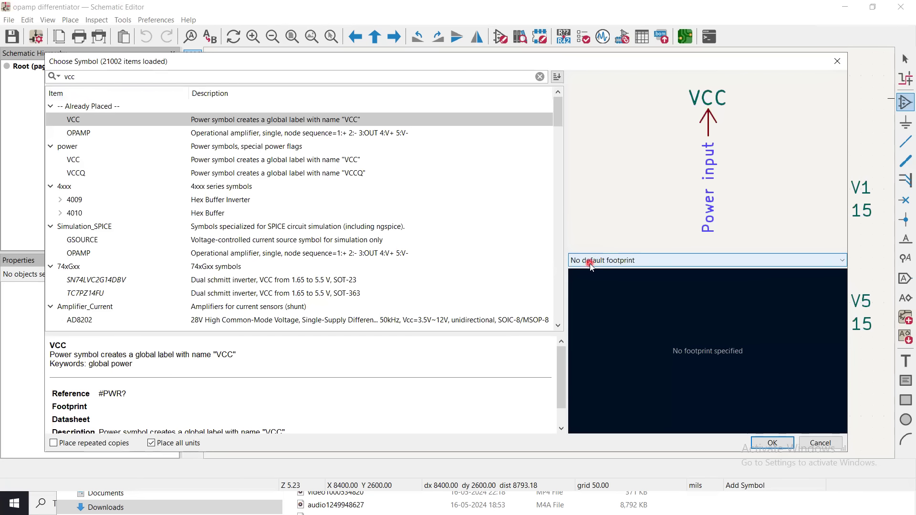
pyautogui.click(767, 444)
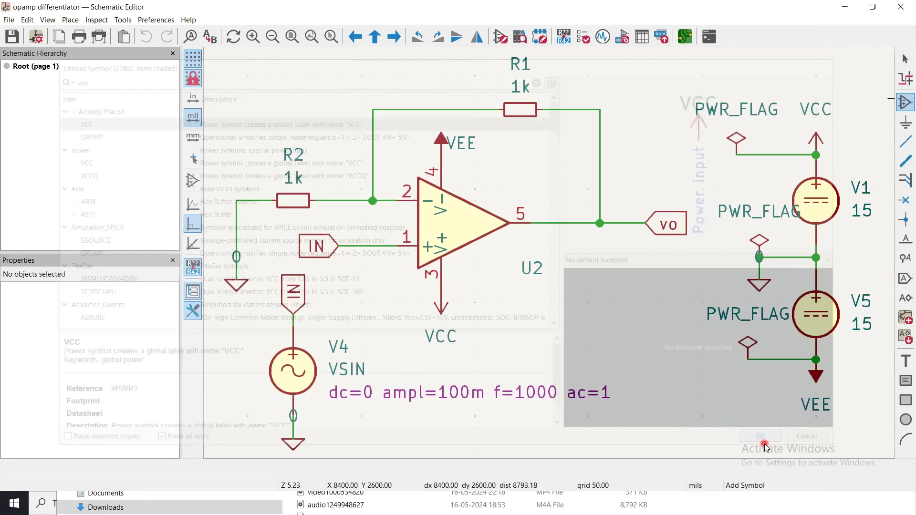
pyautogui.click(600, 302)
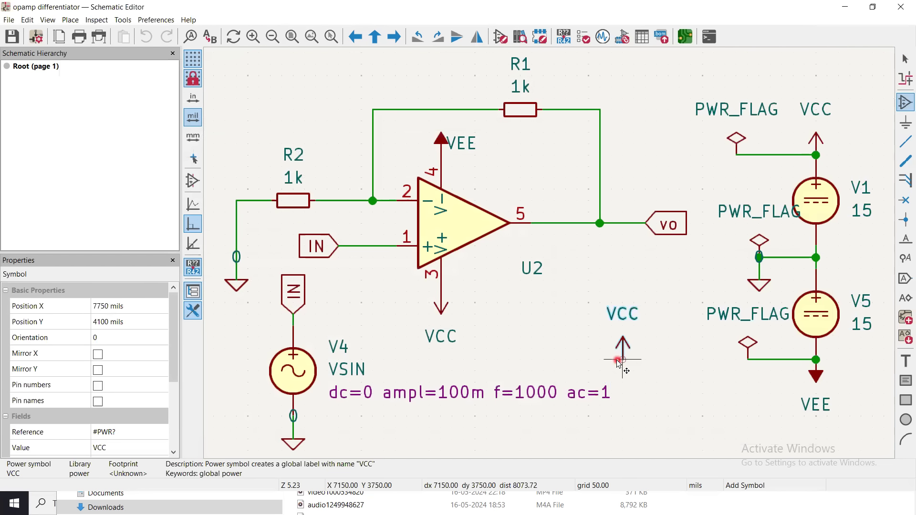
pyautogui.press('Escape')
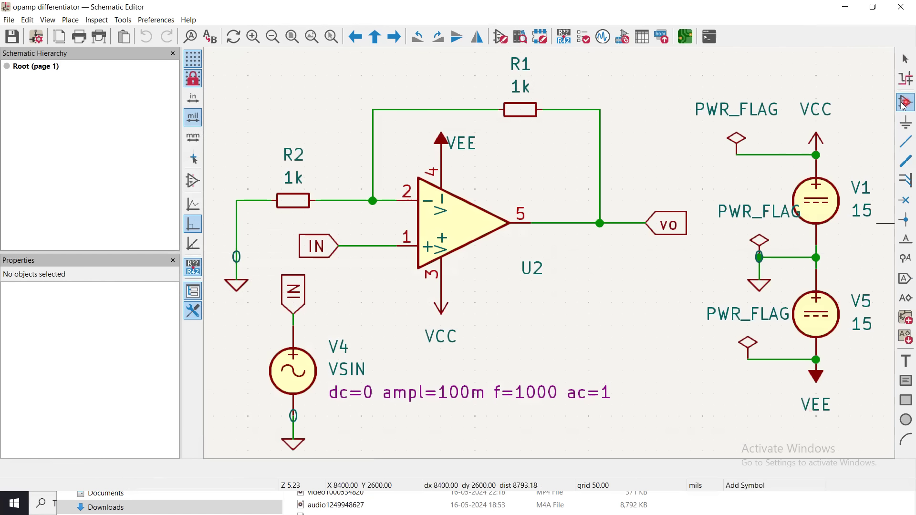
# Search the symbol library for vee and place a VEE power symbol in the empty area below the vo label.
pyautogui.click(375, 193)
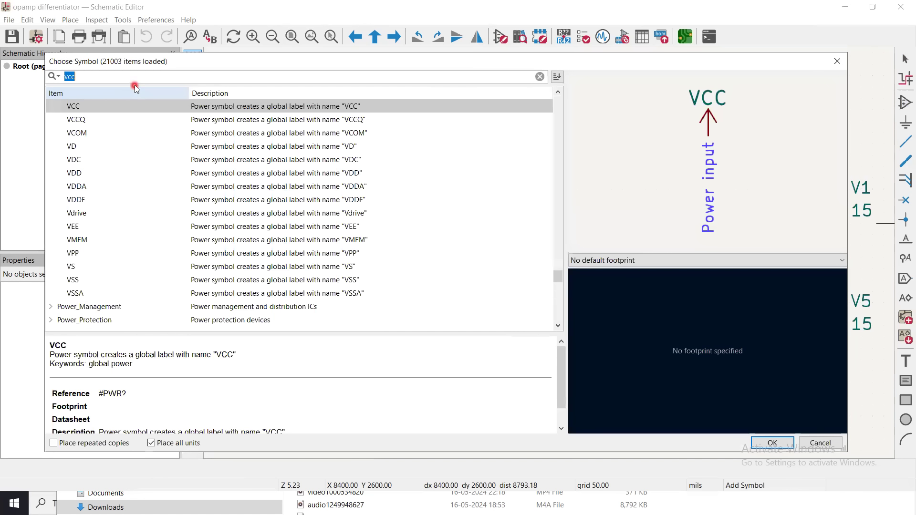
pyautogui.write('vee')
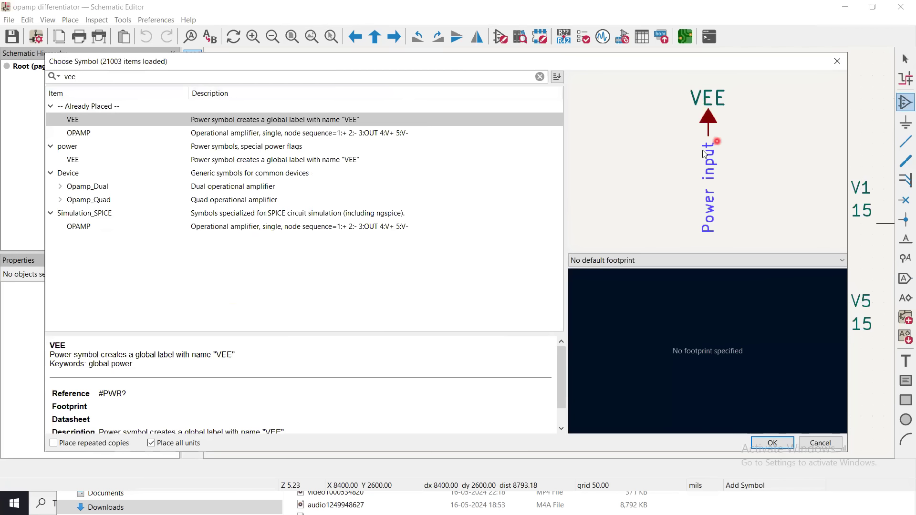
pyautogui.click(767, 448)
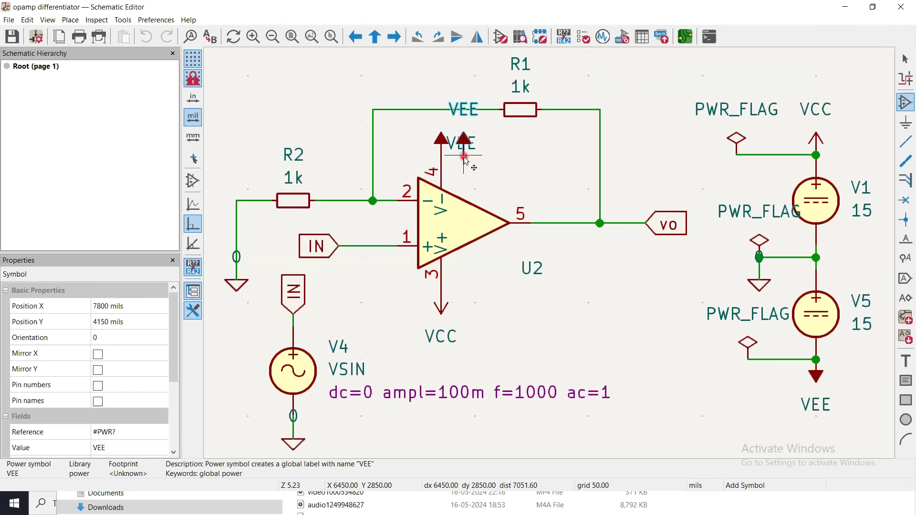
pyautogui.click(612, 326)
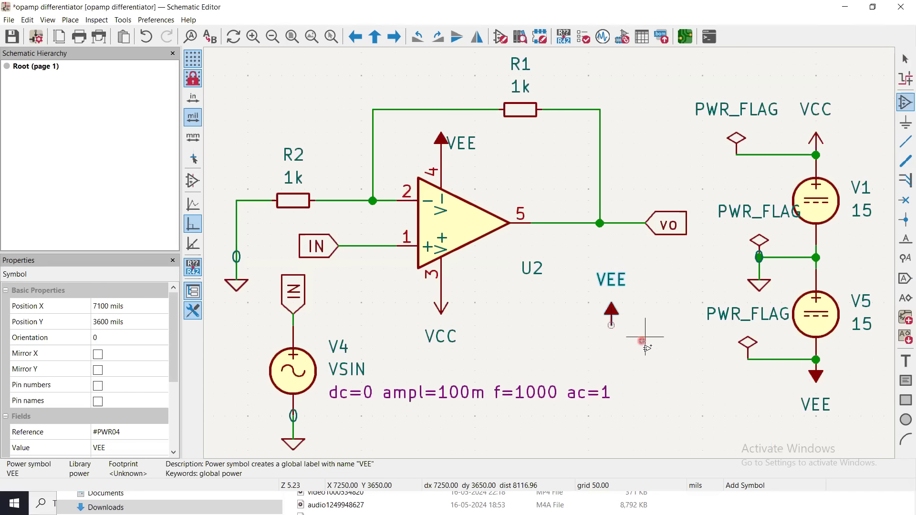
pyautogui.press('Escape')
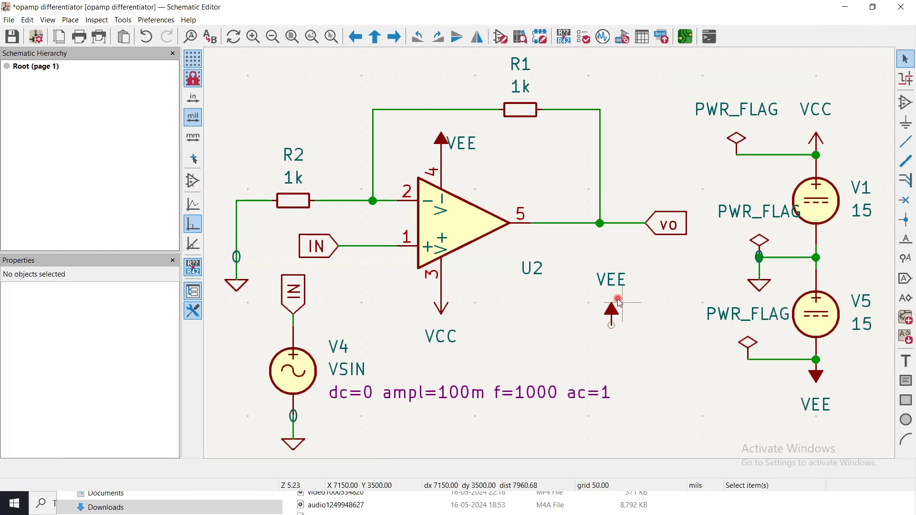
# Mirror the loose VEE power symbol vertically.
pyautogui.click(544, 494)
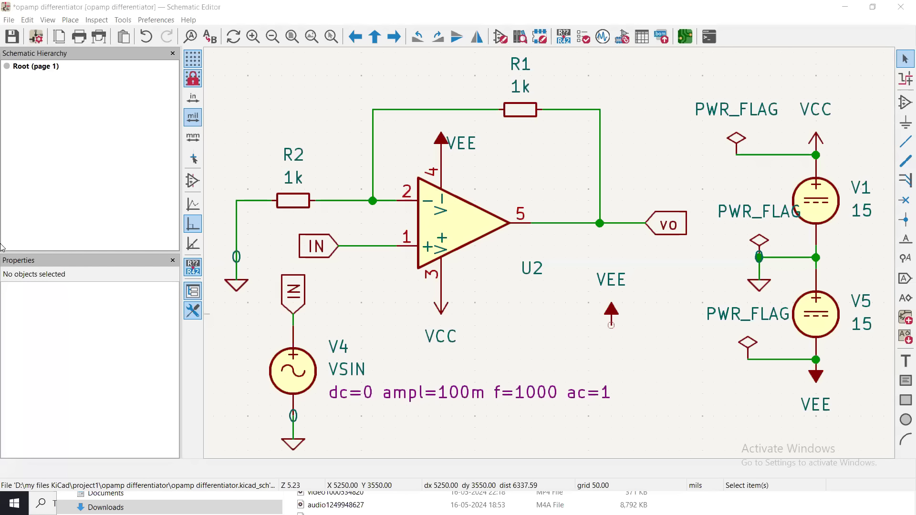
pyautogui.click(612, 314)
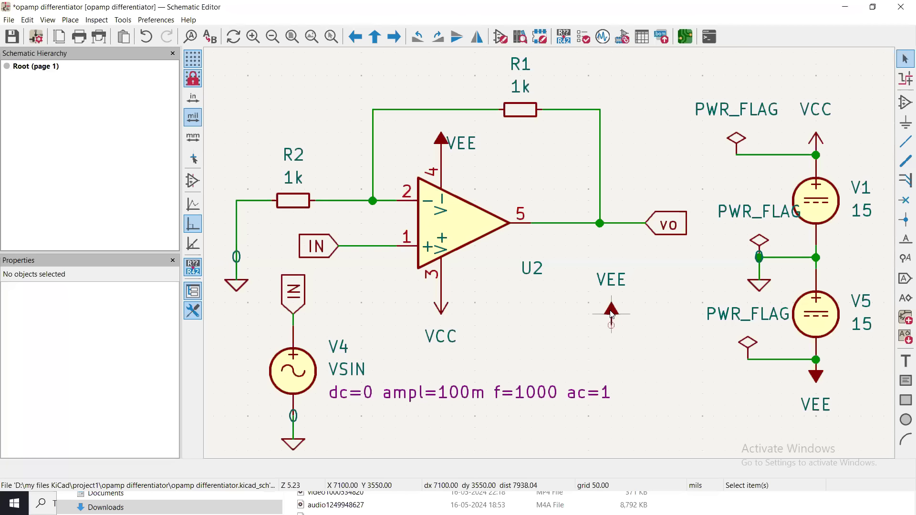
pyautogui.rightClick(611, 314)
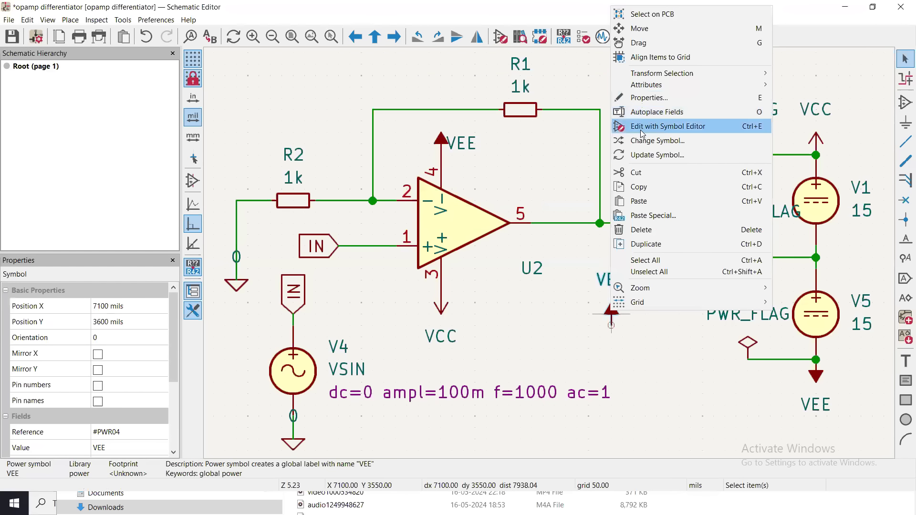
pyautogui.moveTo(651, 85)
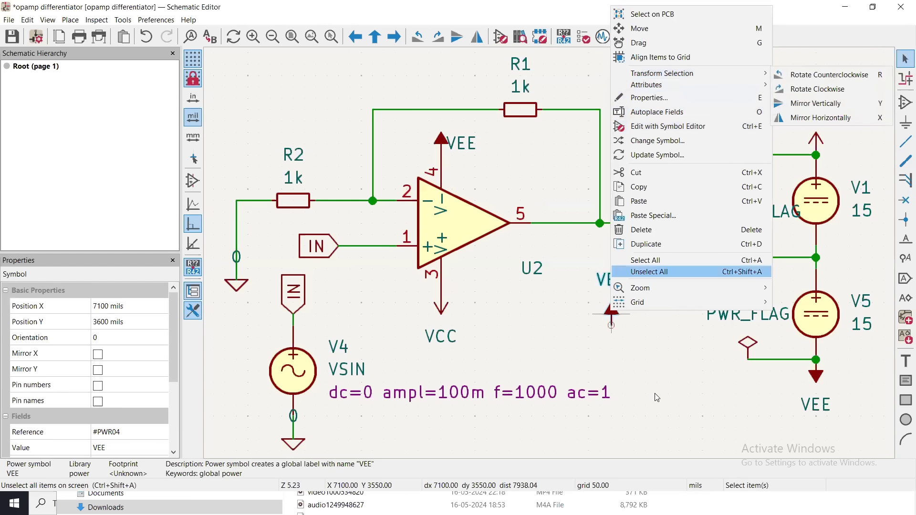
pyautogui.click(649, 272)
pyautogui.click(611, 311)
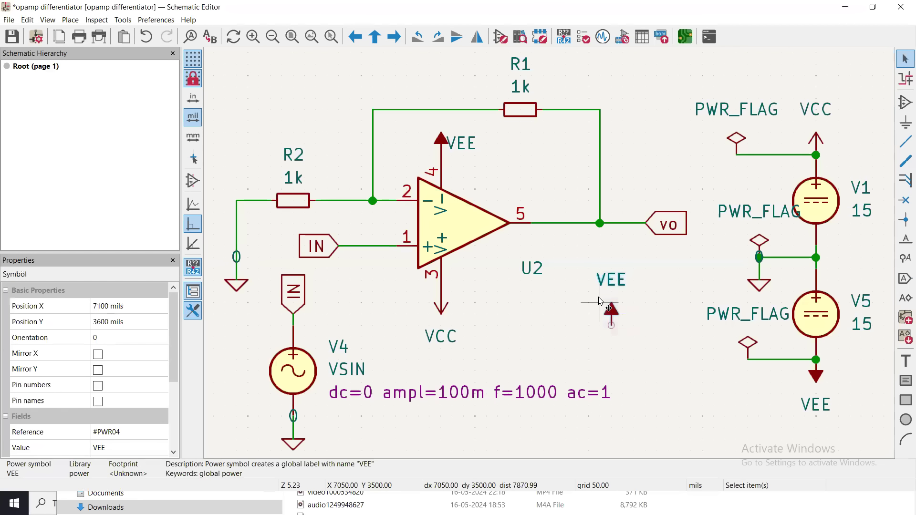
pyautogui.rightClick(610, 311)
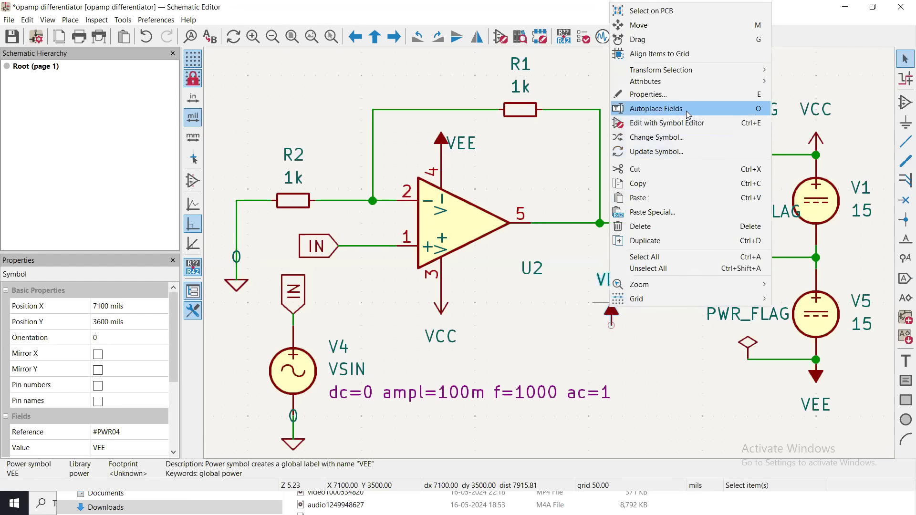
pyautogui.moveTo(690, 76)
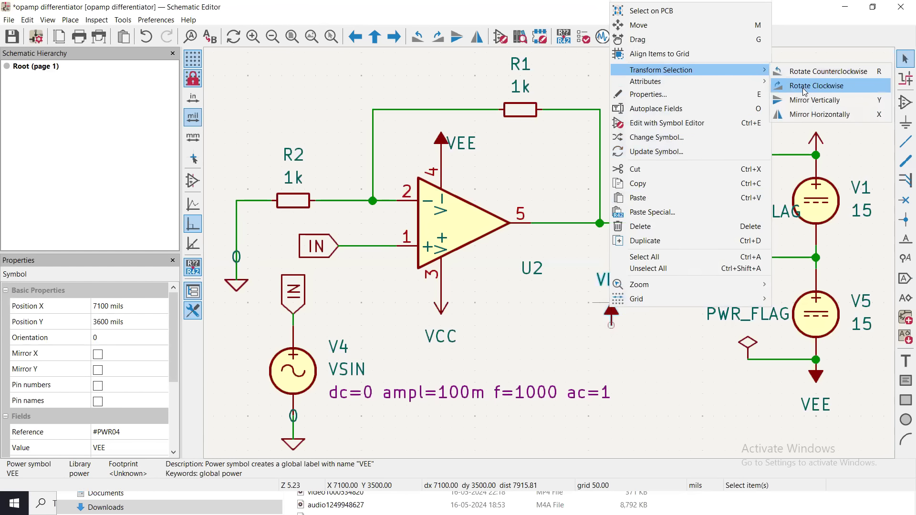
pyautogui.click(802, 101)
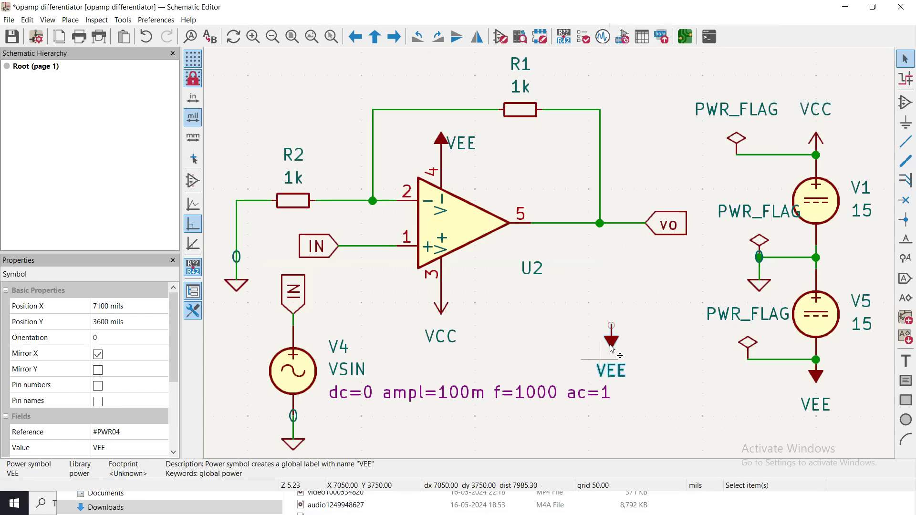
# Move the mirrored VEE symbol to X 7350, Y 3600 mils and delete it from the schematic.
pyautogui.moveTo(614, 346); pyautogui.dragTo(670, 329)
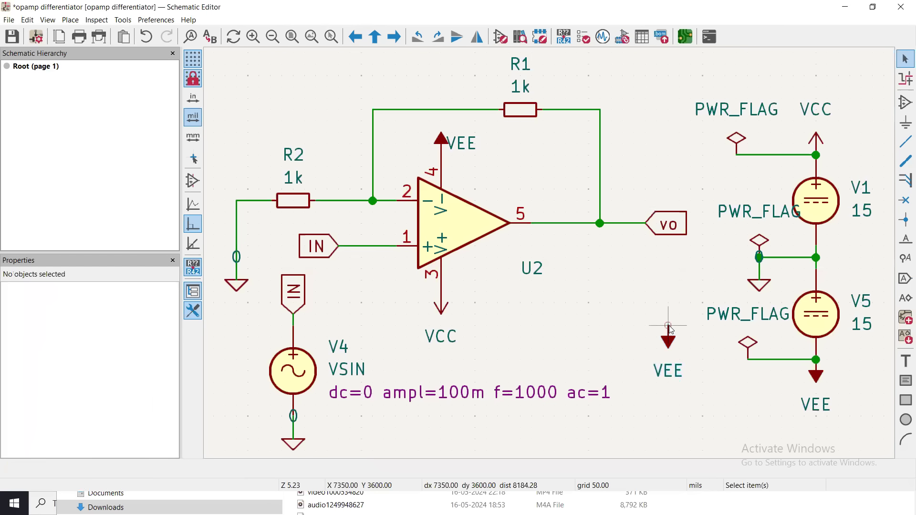
pyautogui.click(672, 346)
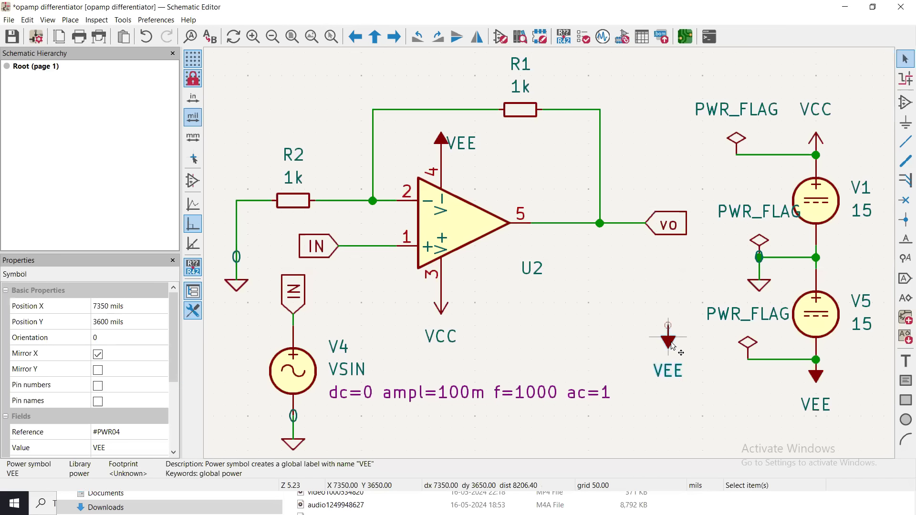
pyautogui.press('Delete')
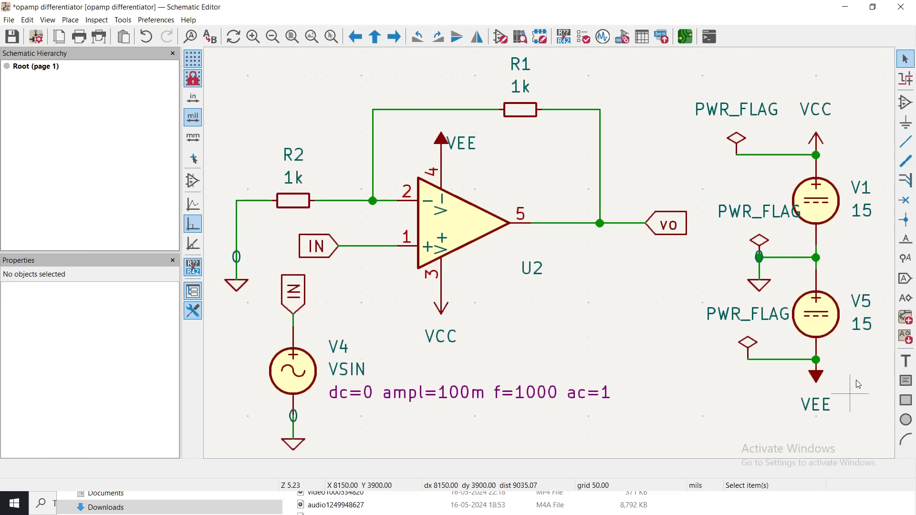
# Search the symbol library for vdc and source, and preview the already placed VDC voltage source.
pyautogui.press('w')
pyautogui.click(905, 103)
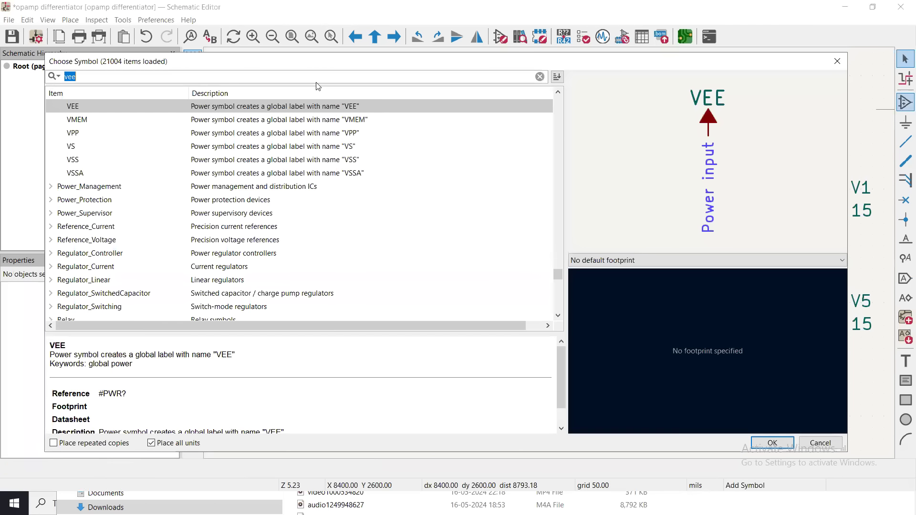
pyautogui.write('vdc')
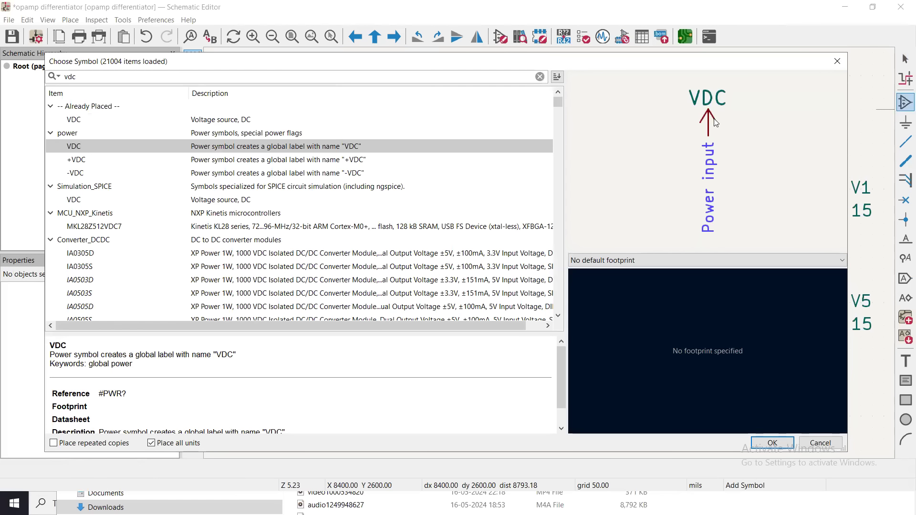
pyautogui.doubleClick(204, 78)
pyautogui.write('source')
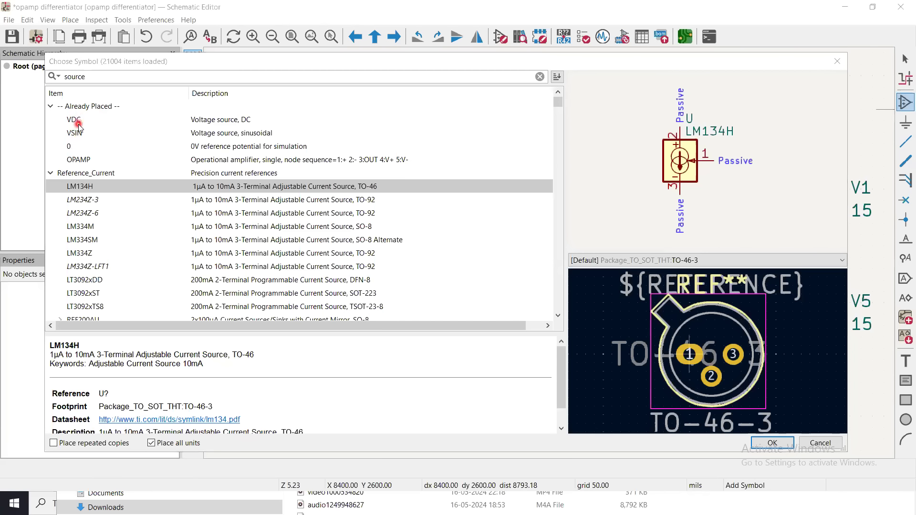
pyautogui.click(77, 124)
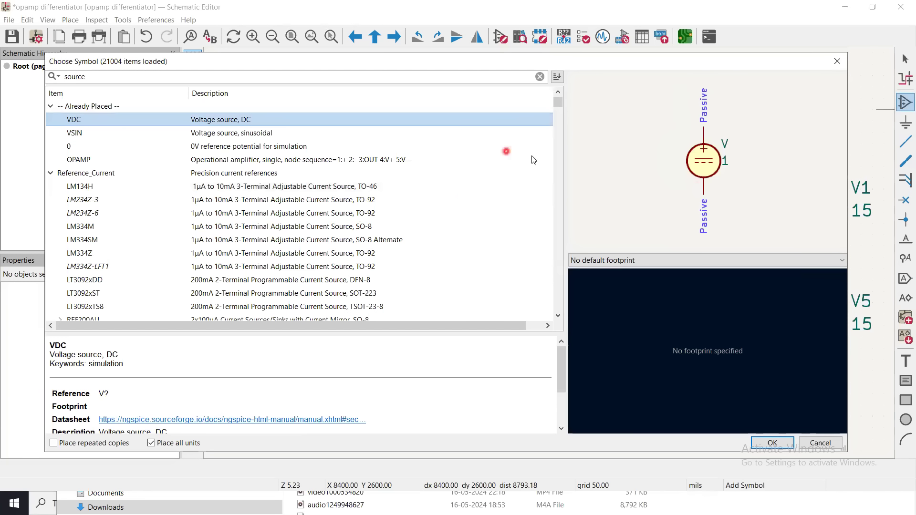
# Browse the Simulation_SPICE sources among the search results and preview the BSOURCE and IDC symbols.
pyautogui.scroll(-5, 561, 101)
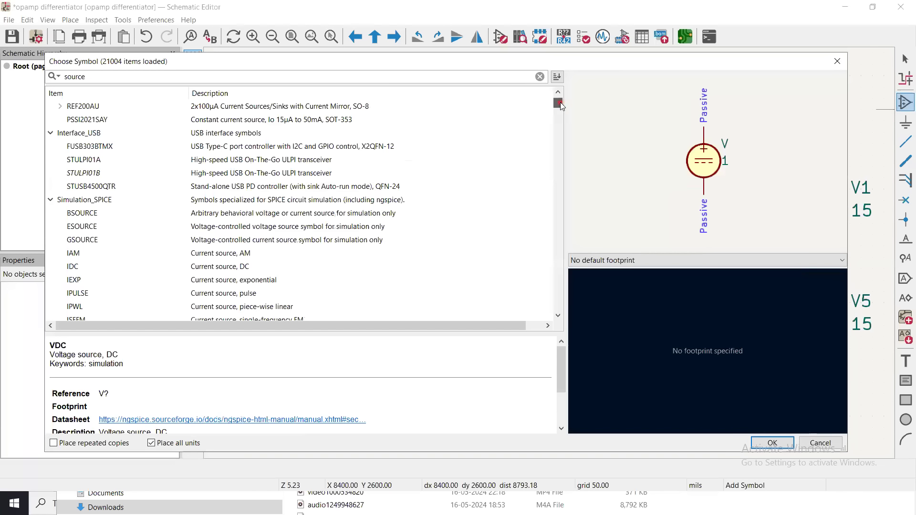
pyautogui.scroll(-3, 560, 102)
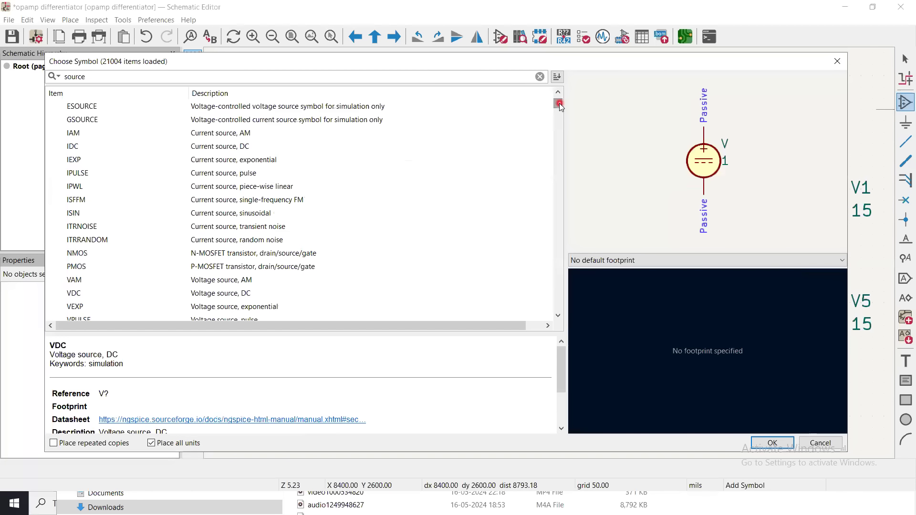
pyautogui.click(558, 92)
pyautogui.click(559, 93)
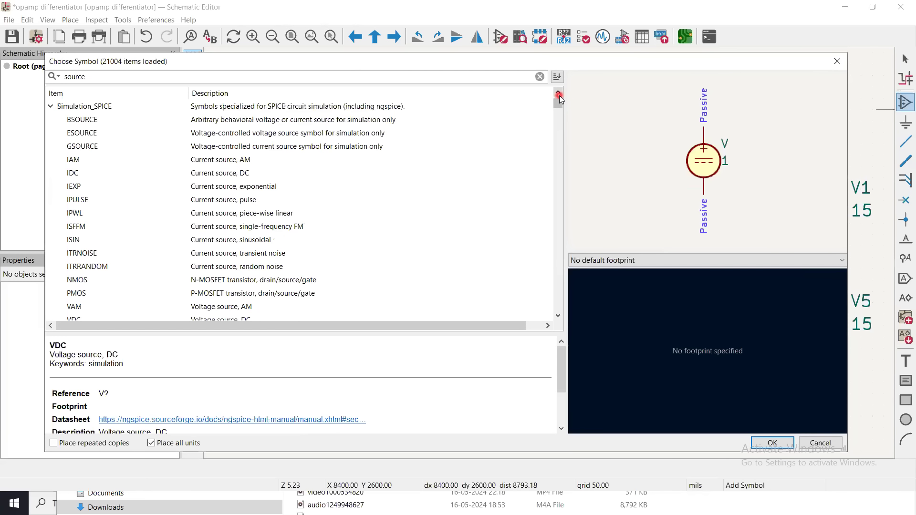
pyautogui.click(83, 121)
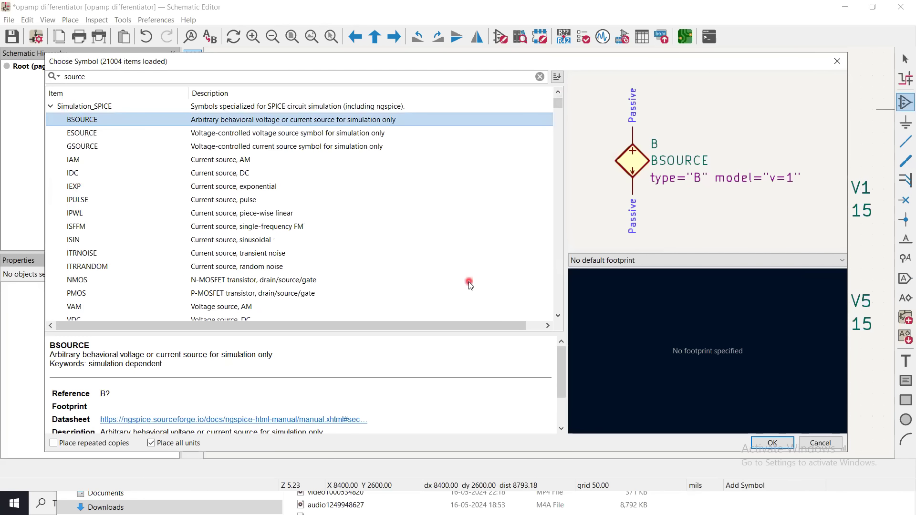
pyautogui.click(558, 317)
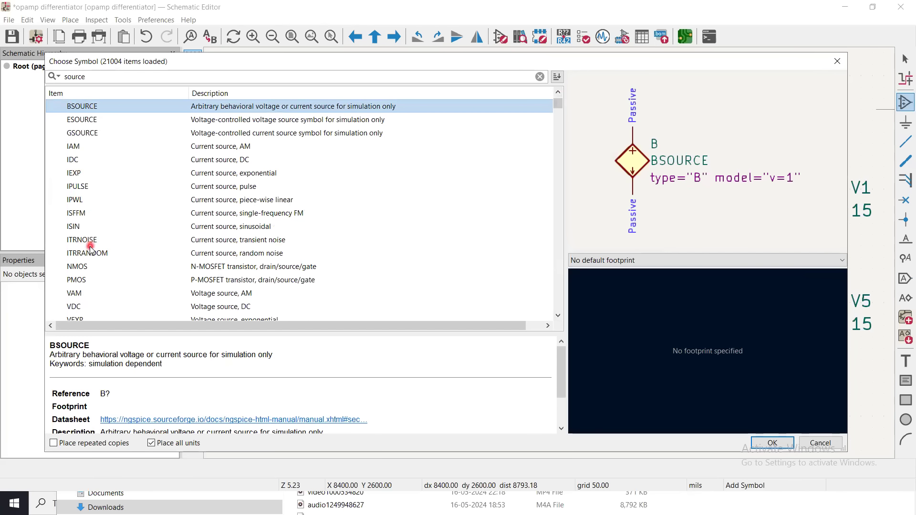
pyautogui.click(89, 161)
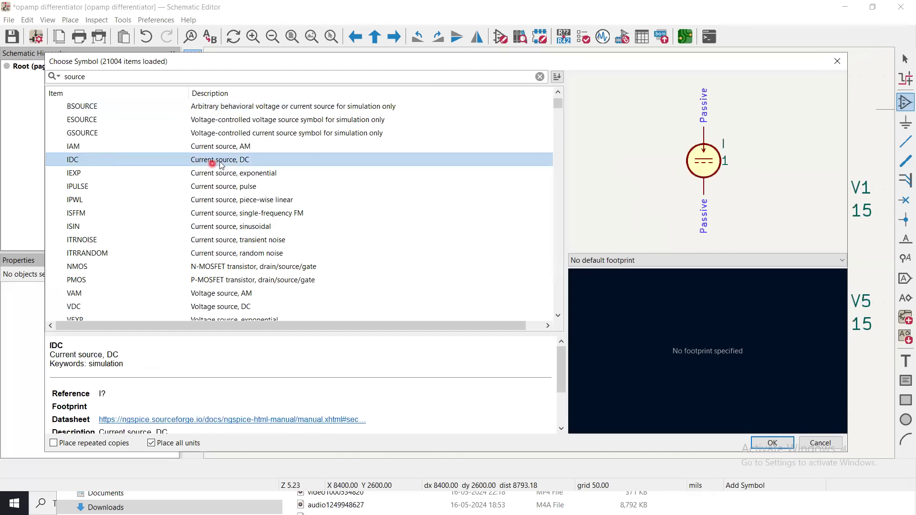
# Place a VDC voltage source at X 7050, Y 3550 mils below the vo label and delete it from the schematic.
pyautogui.click(77, 308)
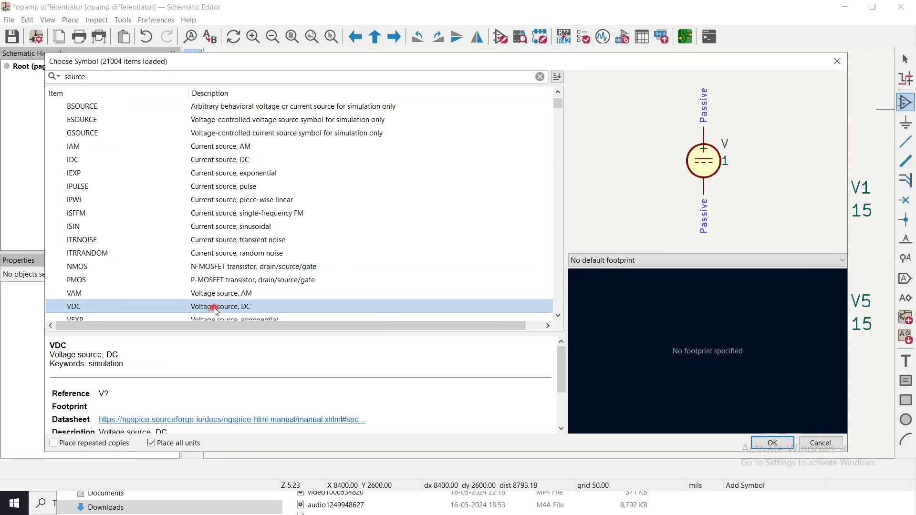
pyautogui.doubleClick(329, 308)
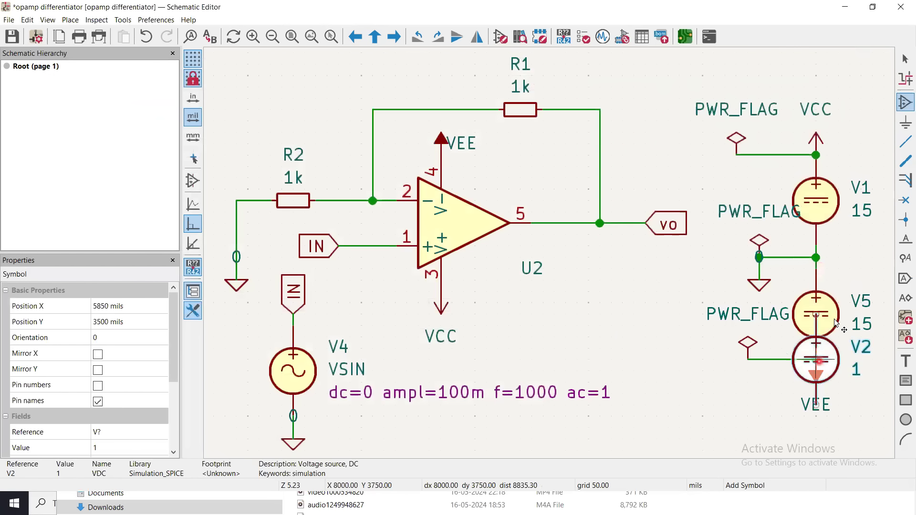
pyautogui.click(600, 313)
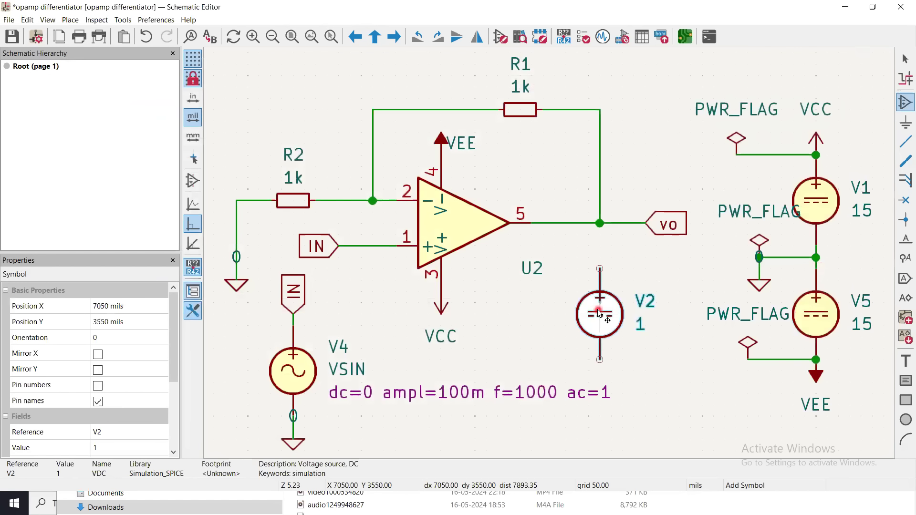
pyautogui.press('Escape')
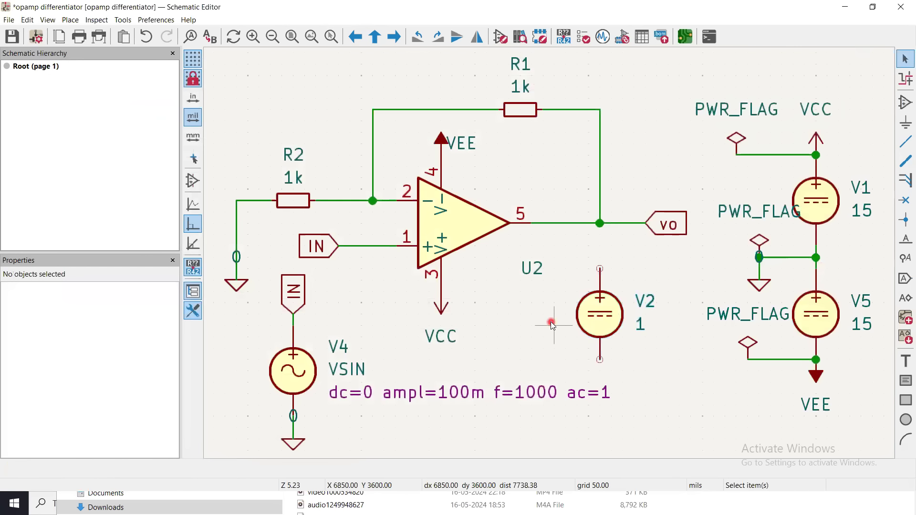
pyautogui.click(604, 319)
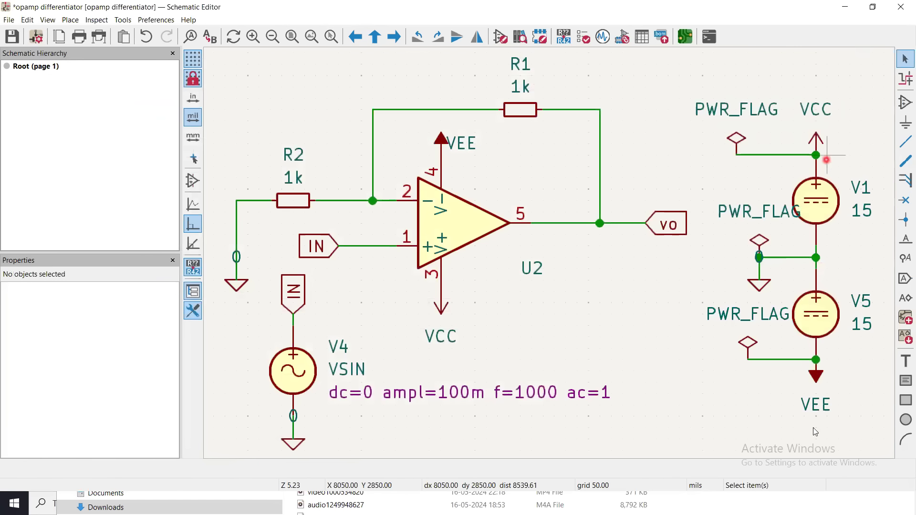
pyautogui.click(904, 142)
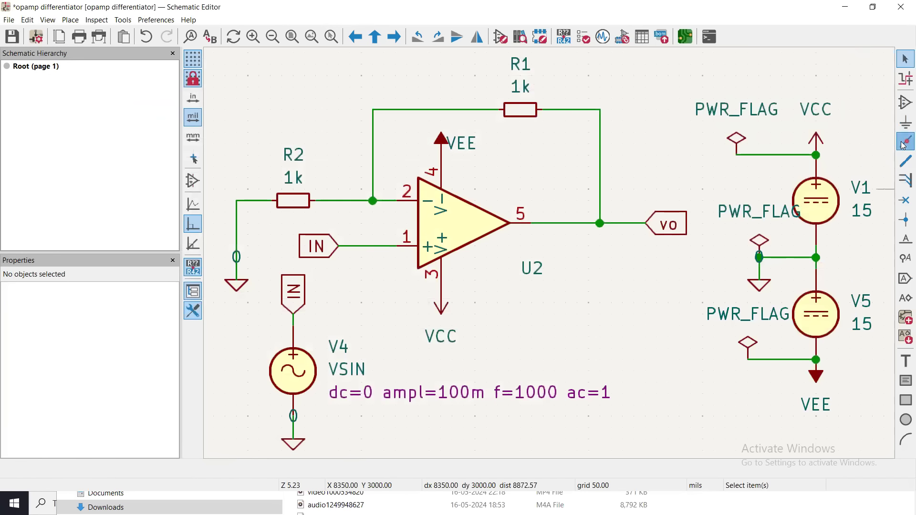
pyautogui.click(770, 156)
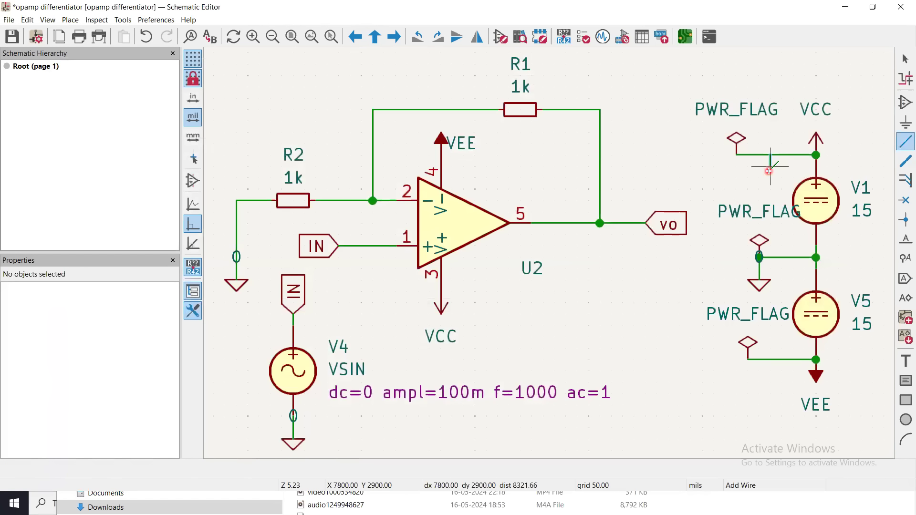
pyautogui.press('Escape')
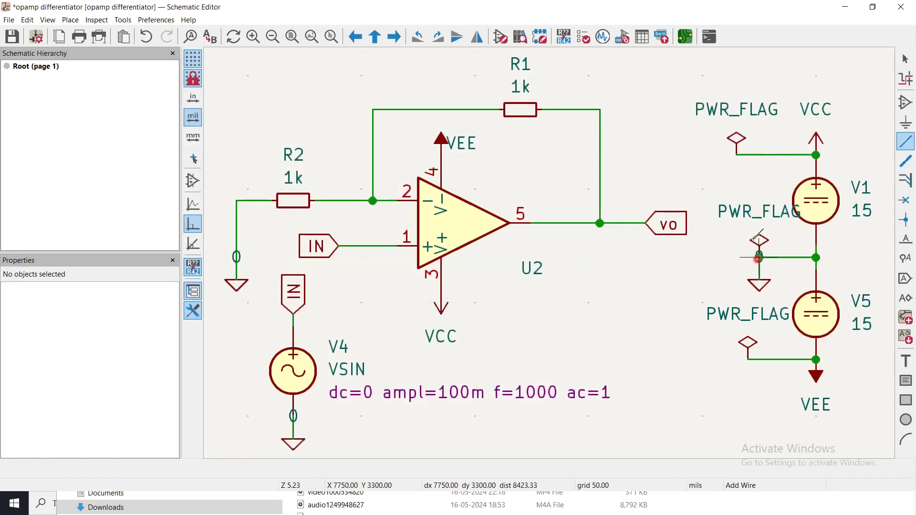
# Search the symbol library for 0 and try placing the 0V reference symbol in the empty area below the vo label.
pyautogui.click(905, 102)
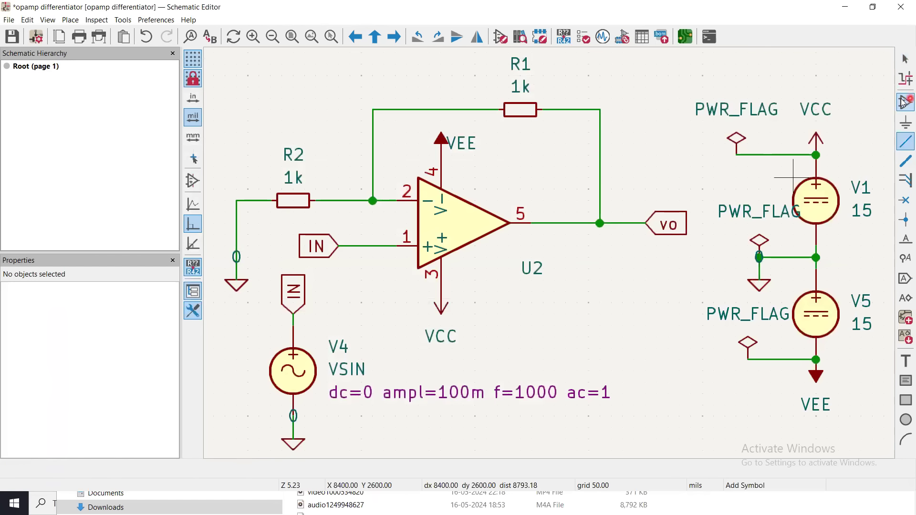
pyautogui.click(354, 215)
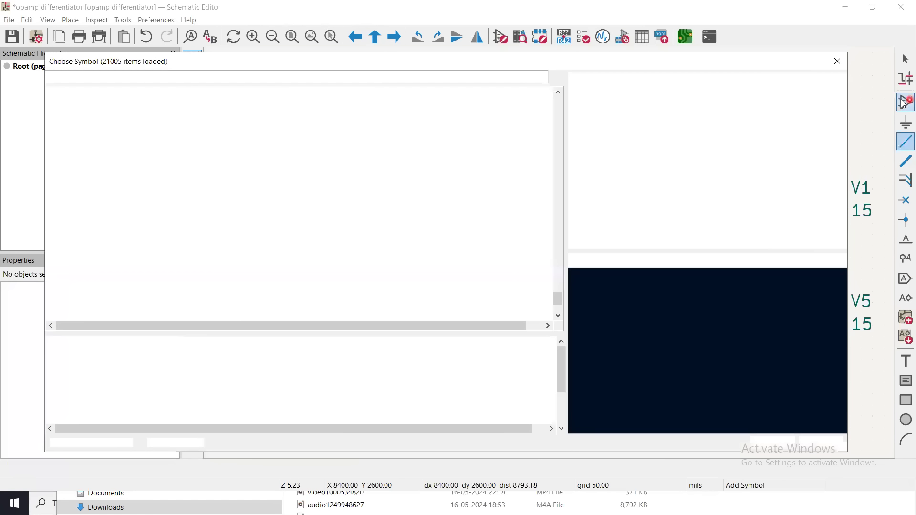
pyautogui.click(126, 84)
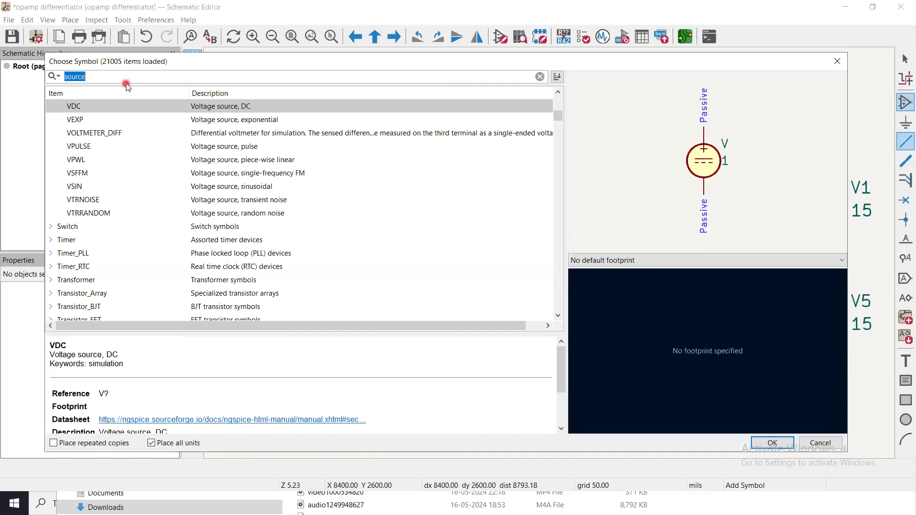
pyautogui.write('0')
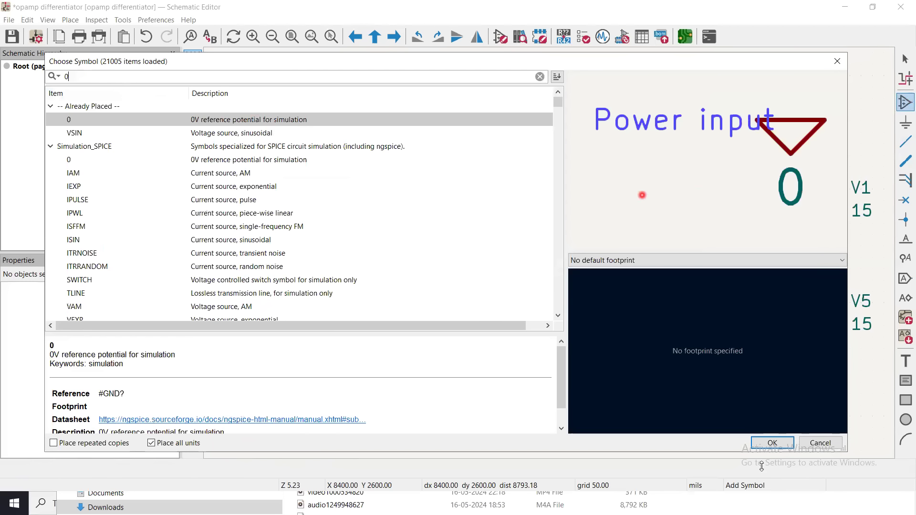
pyautogui.click(775, 446)
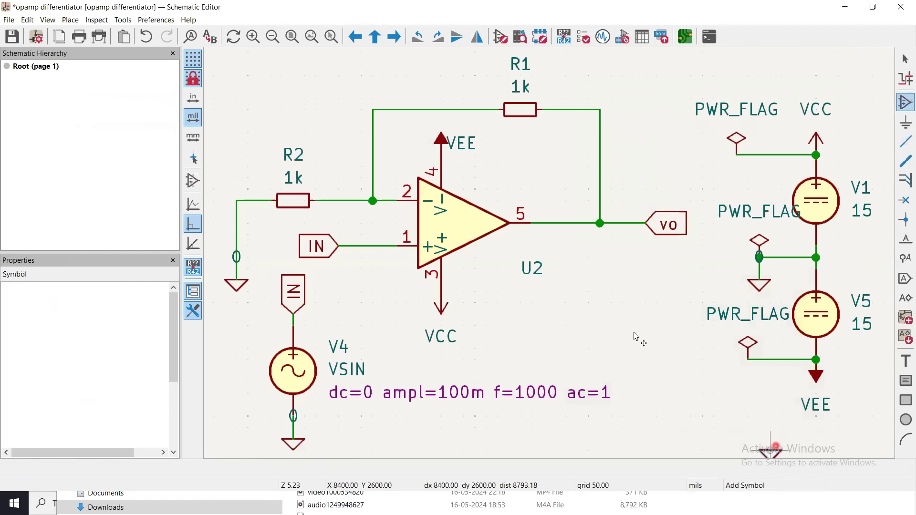
pyautogui.click(759, 282)
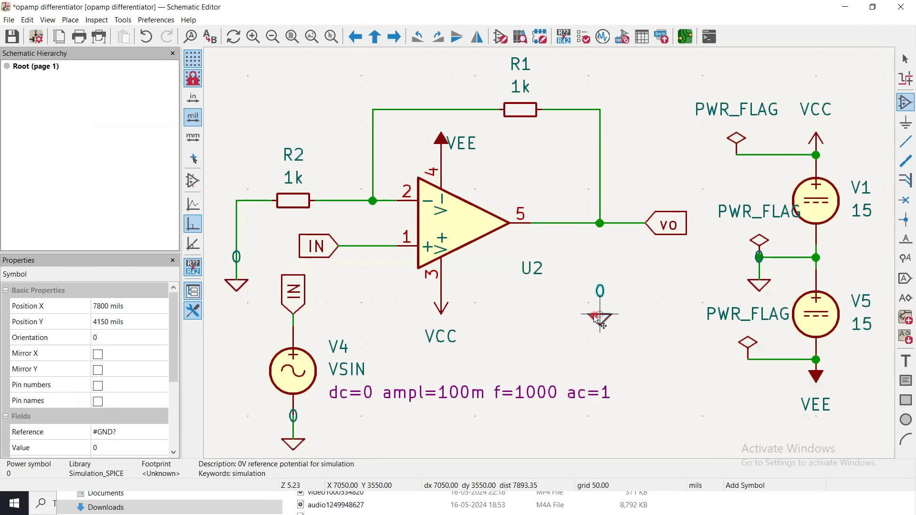
pyautogui.press('Escape')
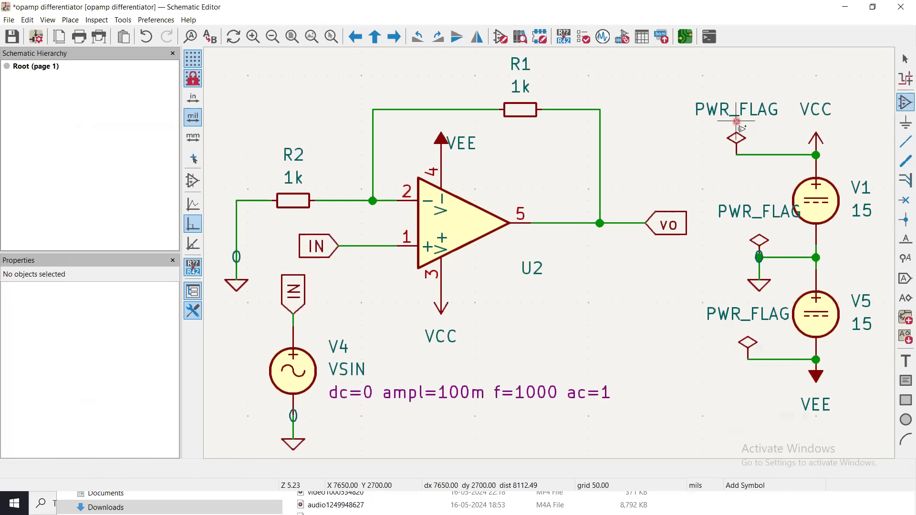
pyautogui.press('Escape')
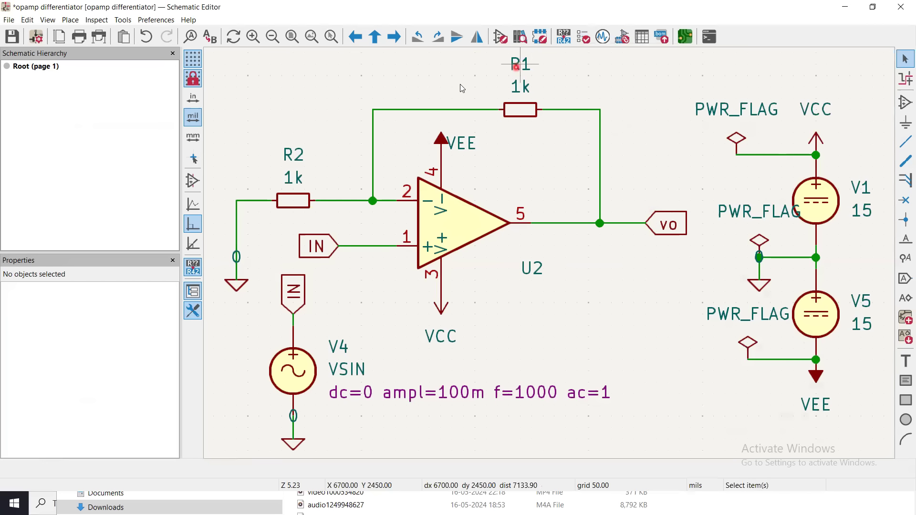
# Delete the wire joining the upper PWR_FLAG to the VCC supply line above V1.
pyautogui.click(774, 156)
pyautogui.press('Delete')
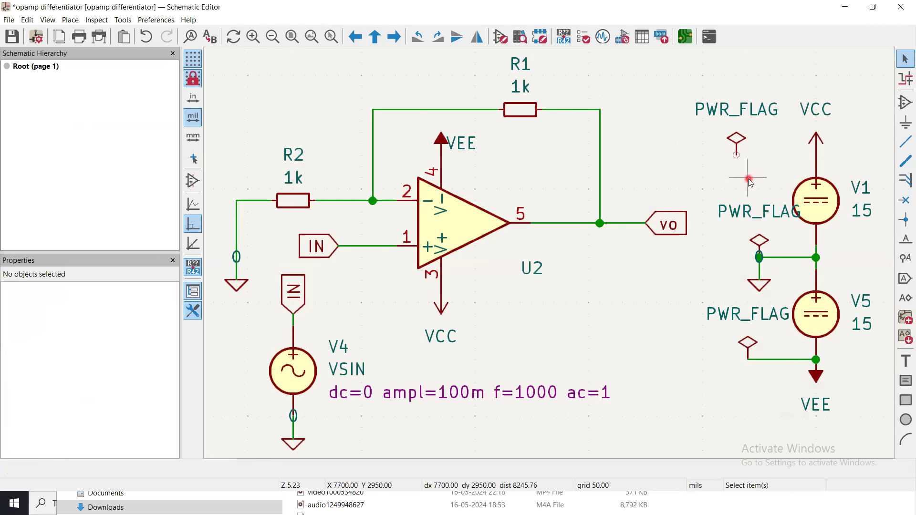
# Delete the wire joining the lower PWR_FLAG to VEE and undo that deletion.
pyautogui.click(777, 360)
pyautogui.press('Delete')
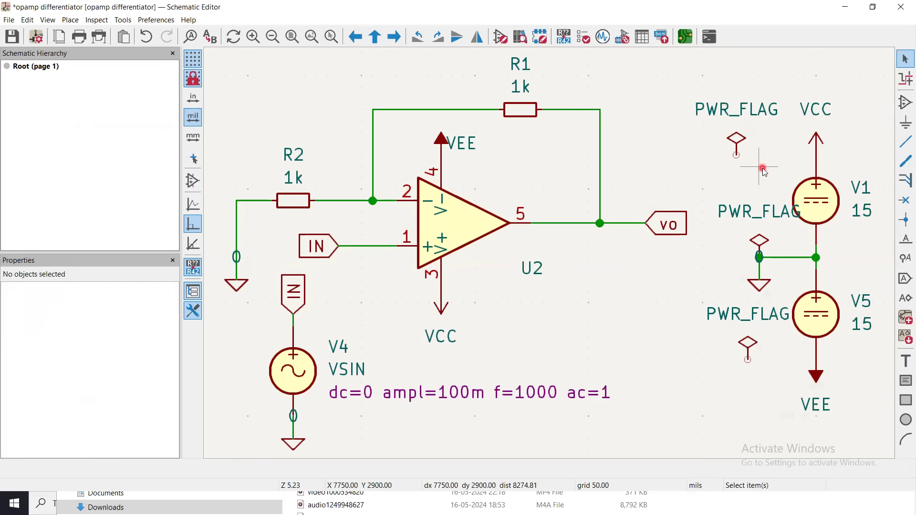
pyautogui.hotkey('ctrl', 'z')
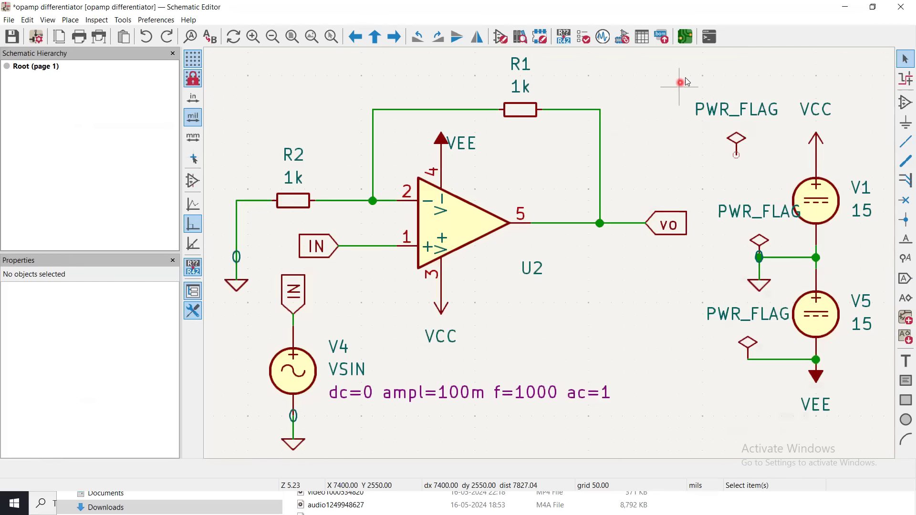
# Delete the disconnected PWR_FLAG symbol beside VCC and save the schematic.
pyautogui.moveTo(686, 77); pyautogui.dragTo(781, 172)
pyautogui.press('Delete')
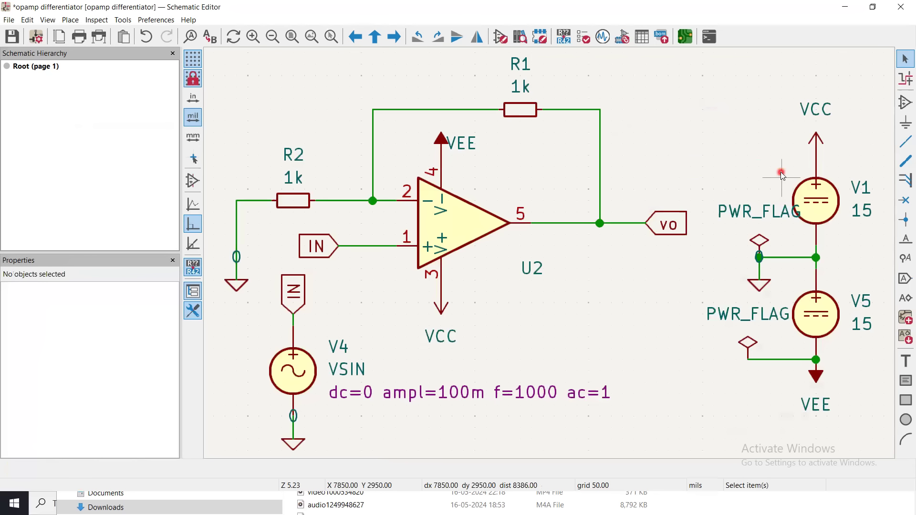
pyautogui.click(12, 36)
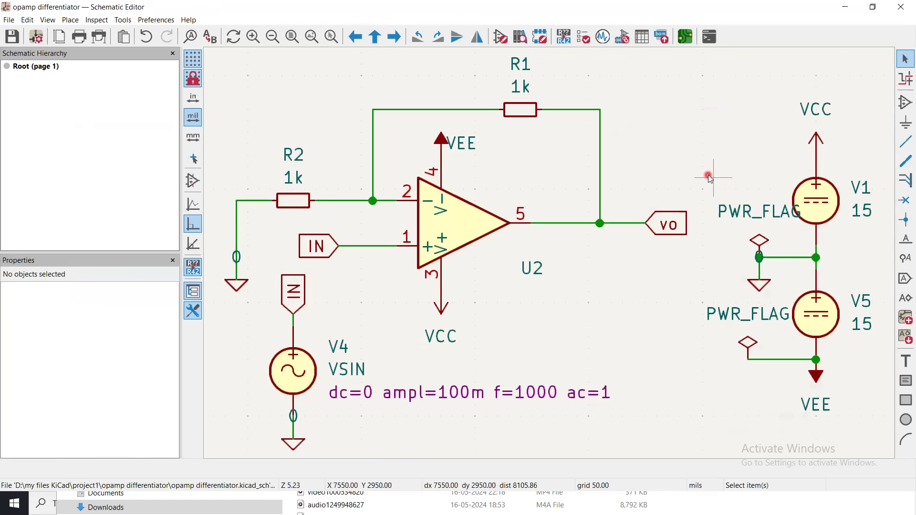
# Run the electrical rules check, examine the symbol pin listed under the reported violation, and close the checker.
pyautogui.click(584, 38)
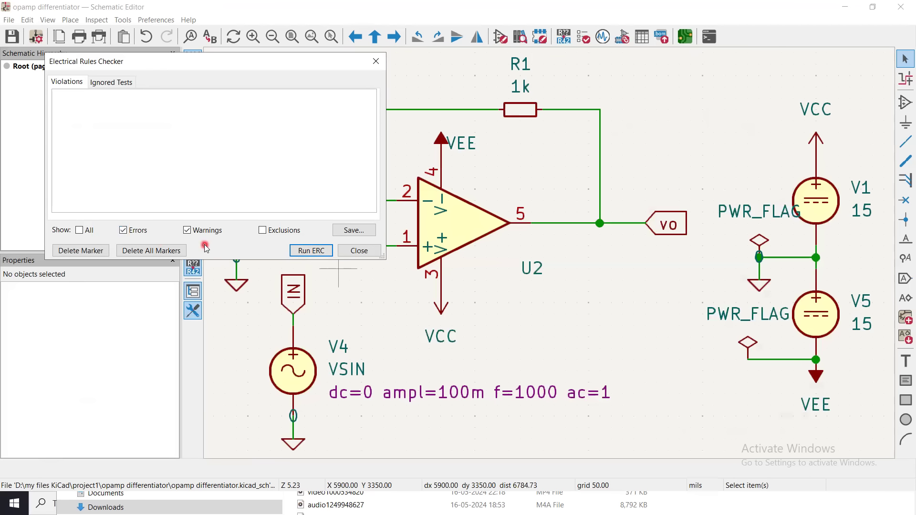
pyautogui.click(298, 253)
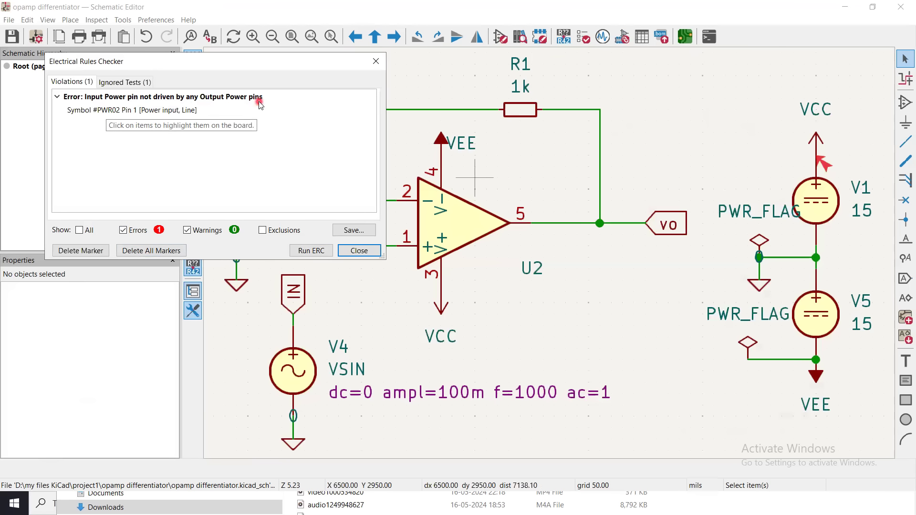
pyautogui.click(90, 112)
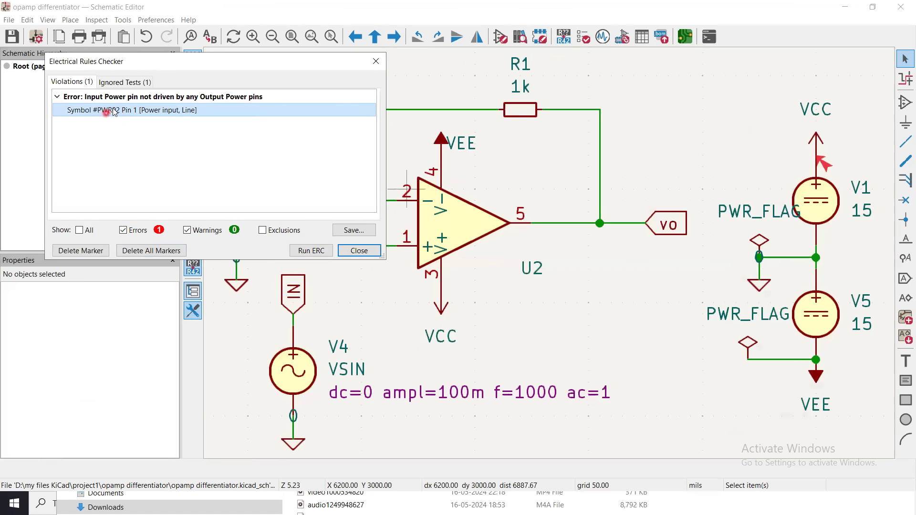
pyautogui.press('Escape')
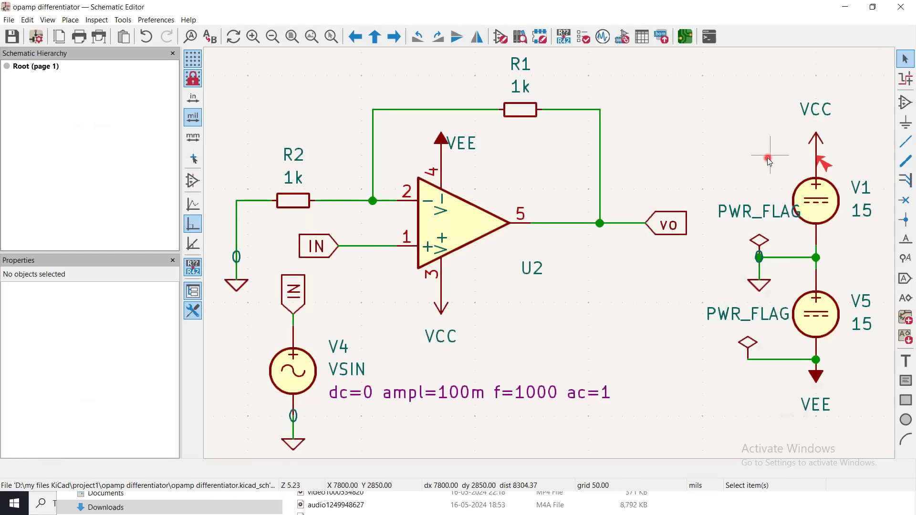
# Place a PWR_FLAG symbol beside the VCC symbol above source V1.
pyautogui.click(905, 102)
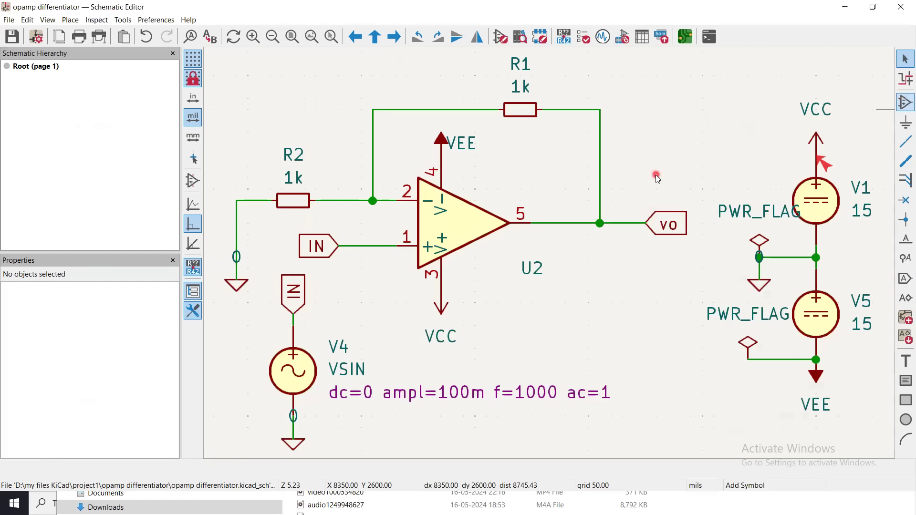
pyautogui.click(603, 207)
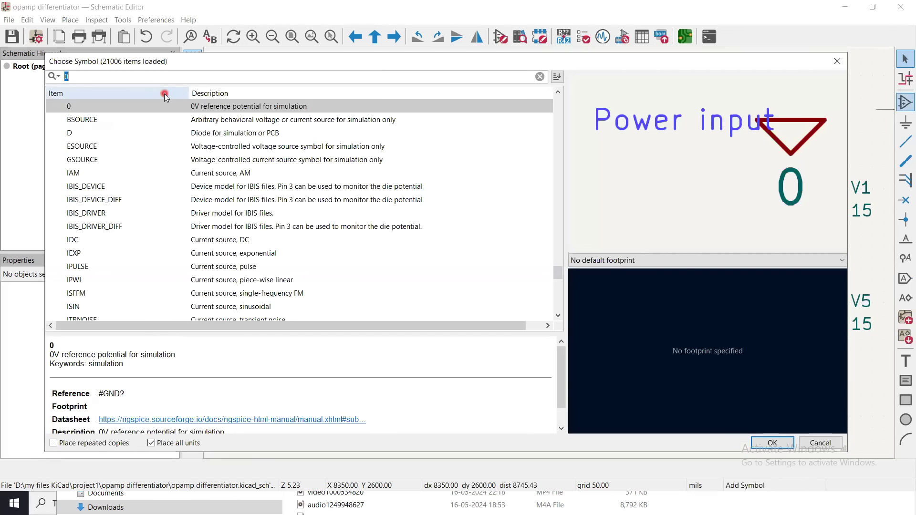
pyautogui.write('pw')
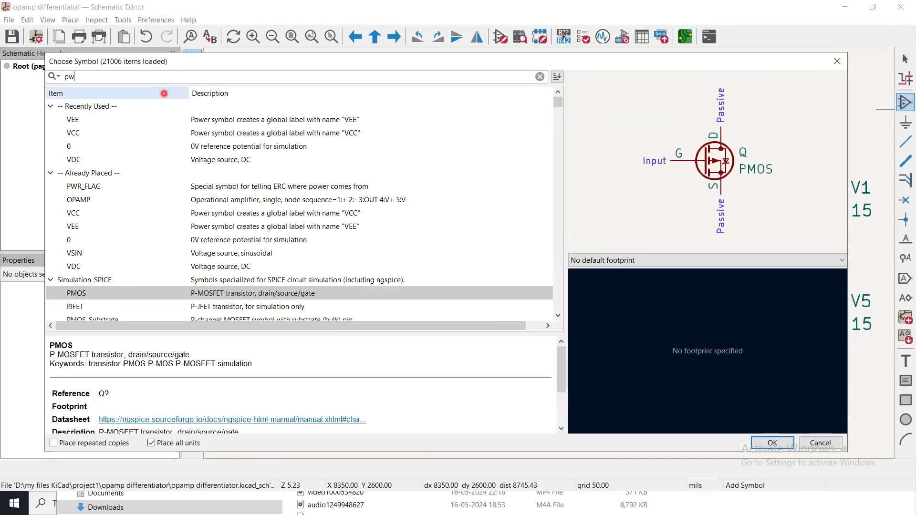
pyautogui.write('r')
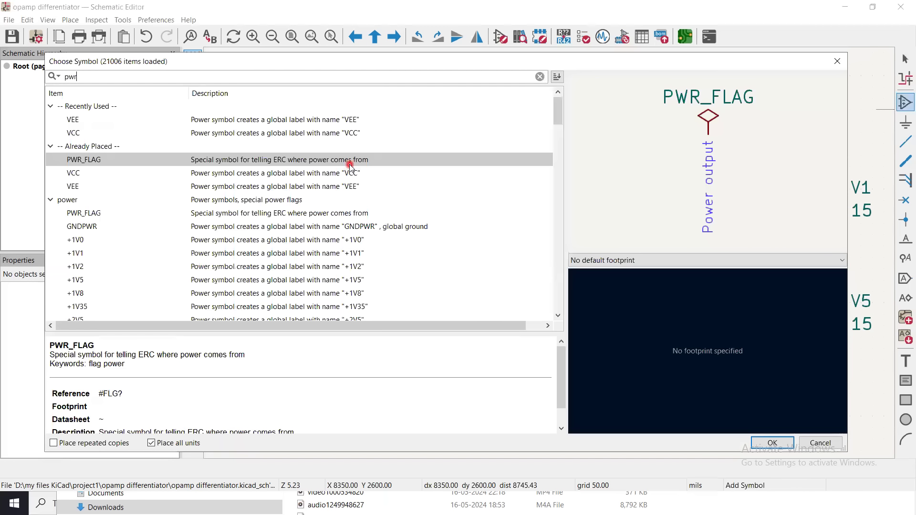
pyautogui.click(772, 442)
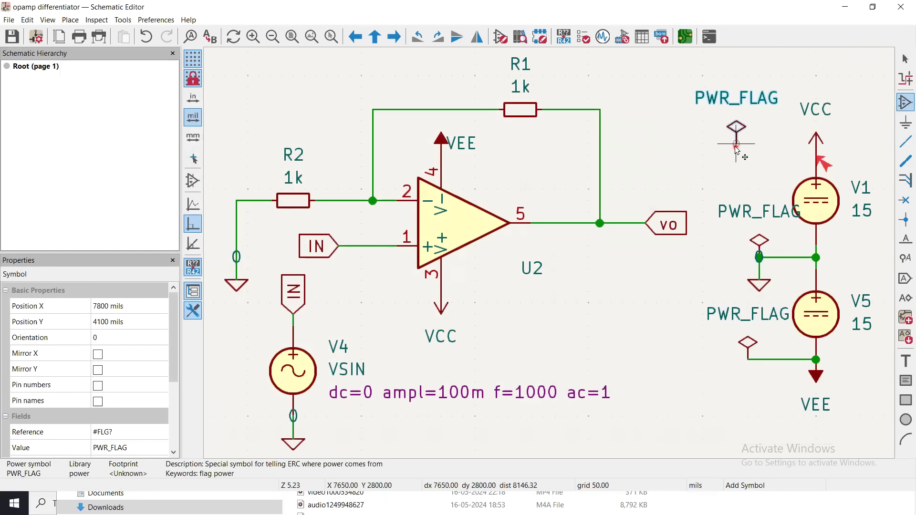
pyautogui.click(736, 144)
# Wire the new PWR_FLAG to the supply line between VCC and source V1.
pyautogui.click(906, 142)
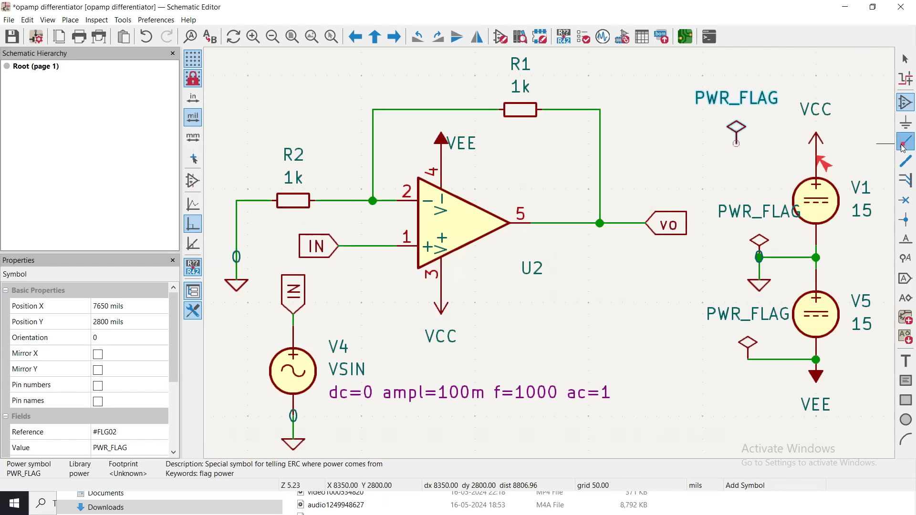
pyautogui.click(736, 143)
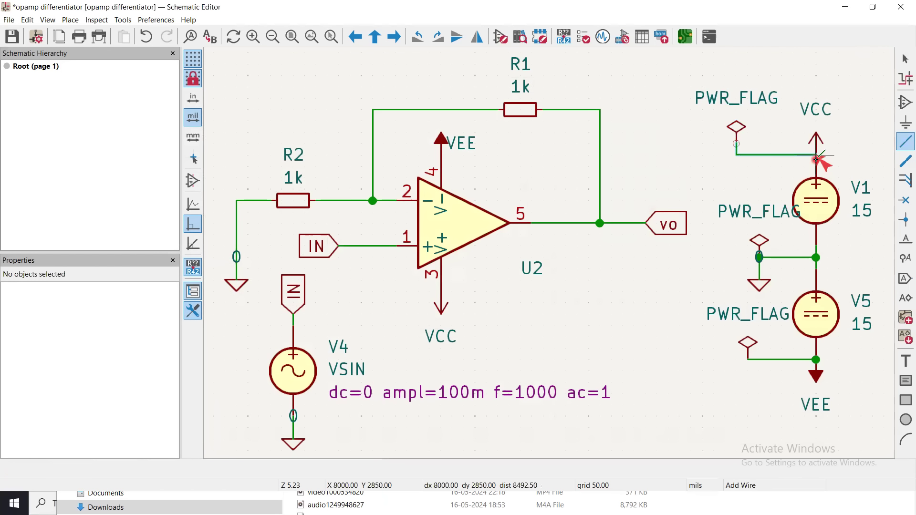
pyautogui.click(817, 155)
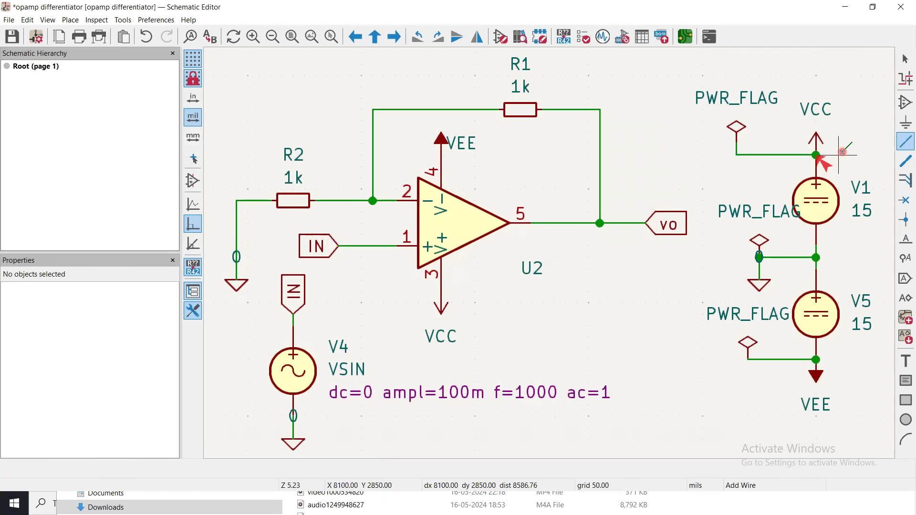
pyautogui.press('Escape')
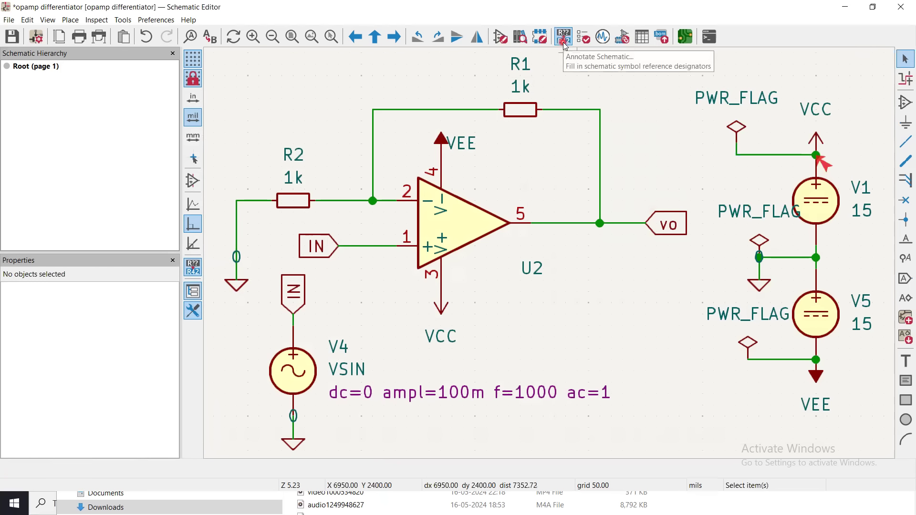
# Run the electrical rules check on the schematic with the VCC flag wired, review the violations, and close the checker.
pyautogui.click(584, 38)
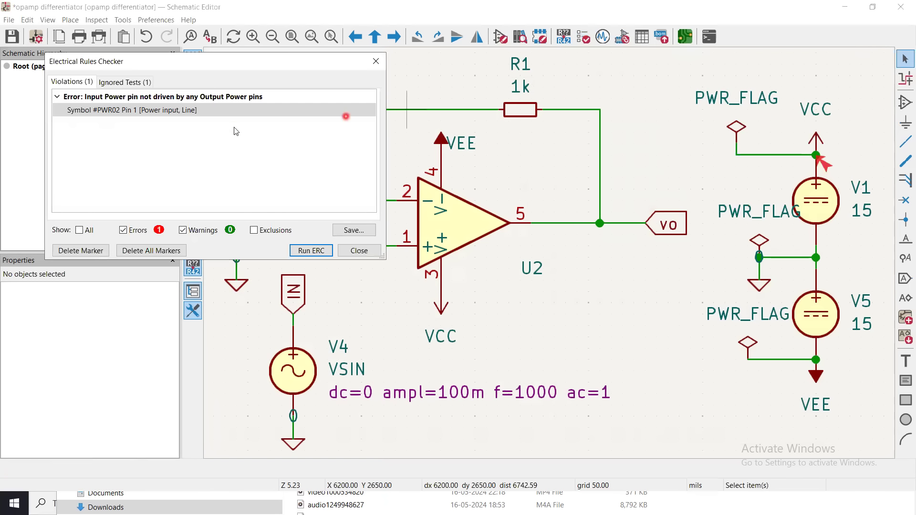
pyautogui.click(299, 249)
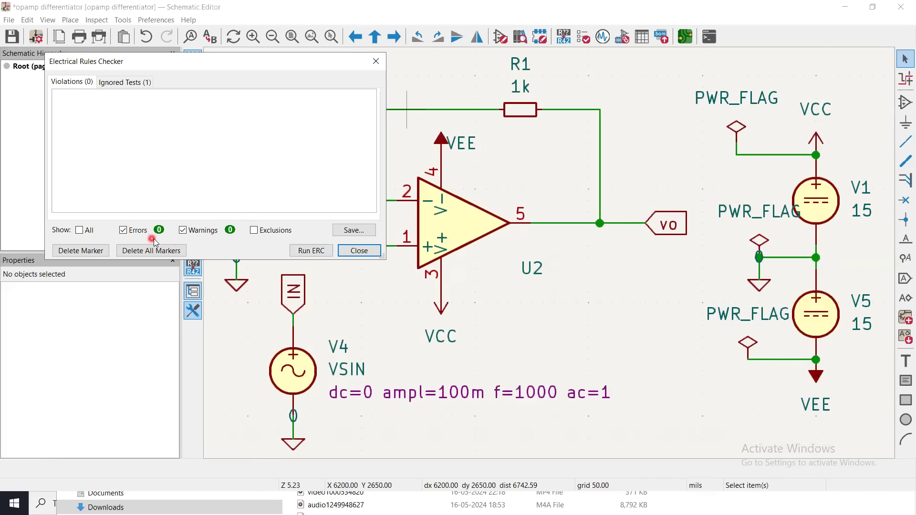
pyautogui.click(355, 256)
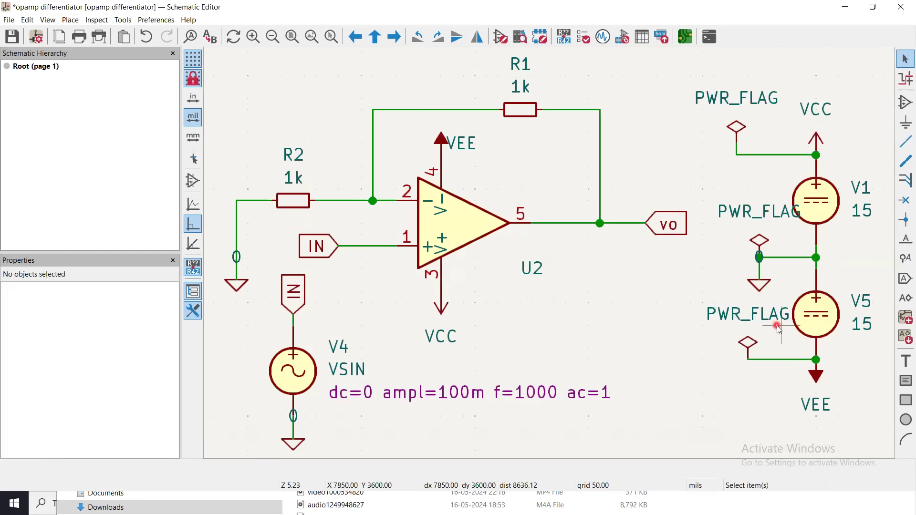
# Shift the middle PWR_FLAG to the left of the ground symbol, clear of V1, keeping its wire attached.
pyautogui.click(760, 241)
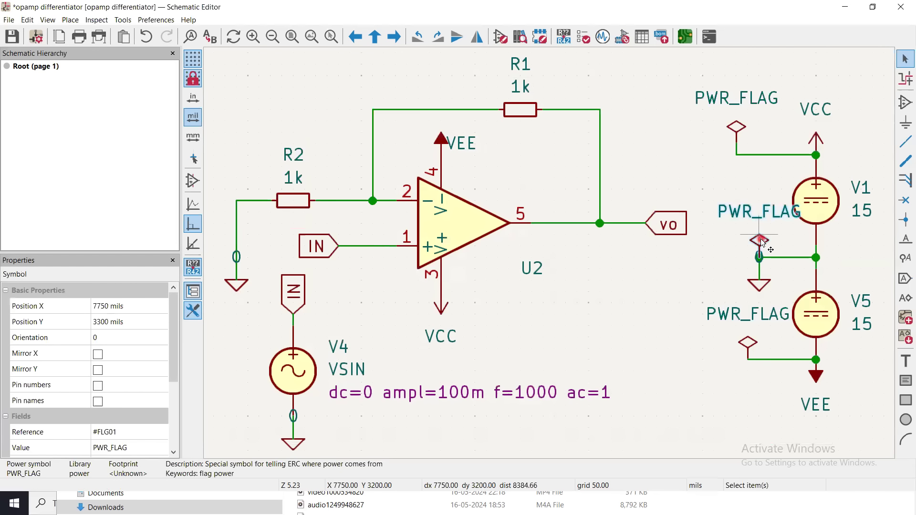
pyautogui.press('g')
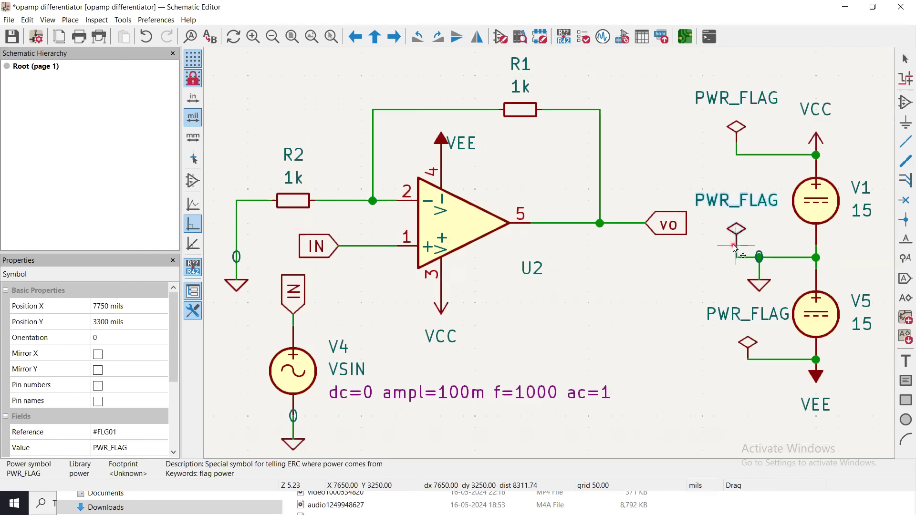
pyautogui.click(734, 245)
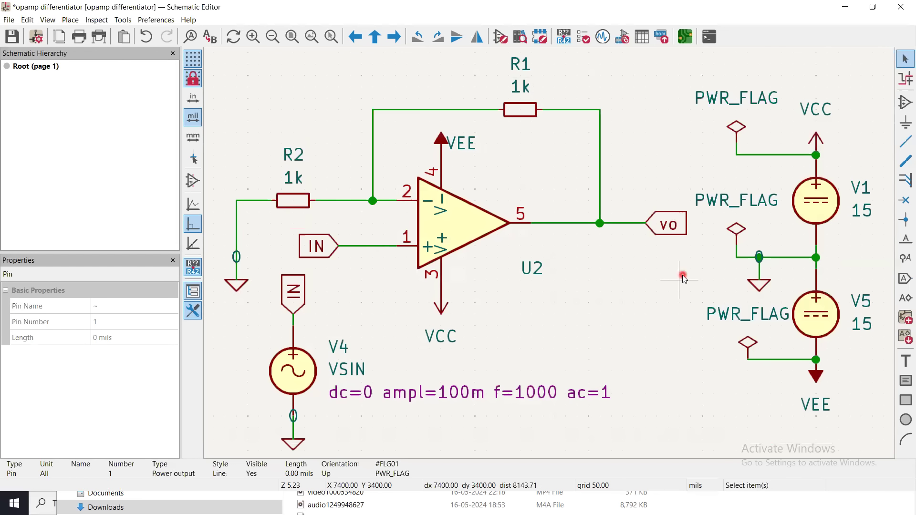
# Rerun the electrical rules check after moving the ground-line PWR_FLAG and close the checker.
pyautogui.click(587, 41)
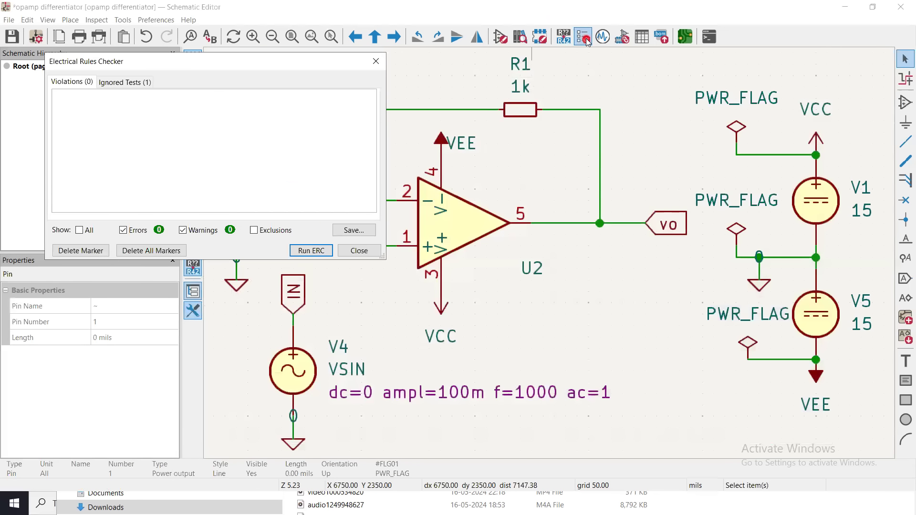
pyautogui.click(313, 251)
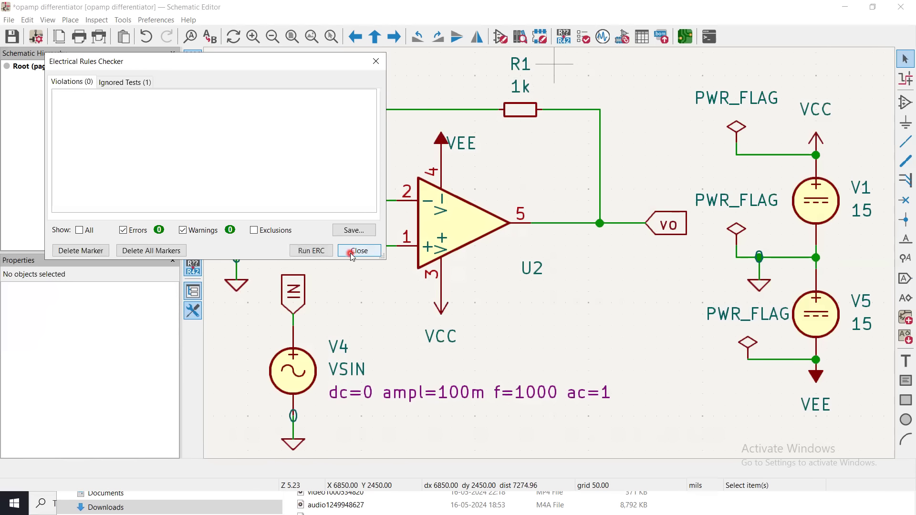
pyautogui.click(352, 255)
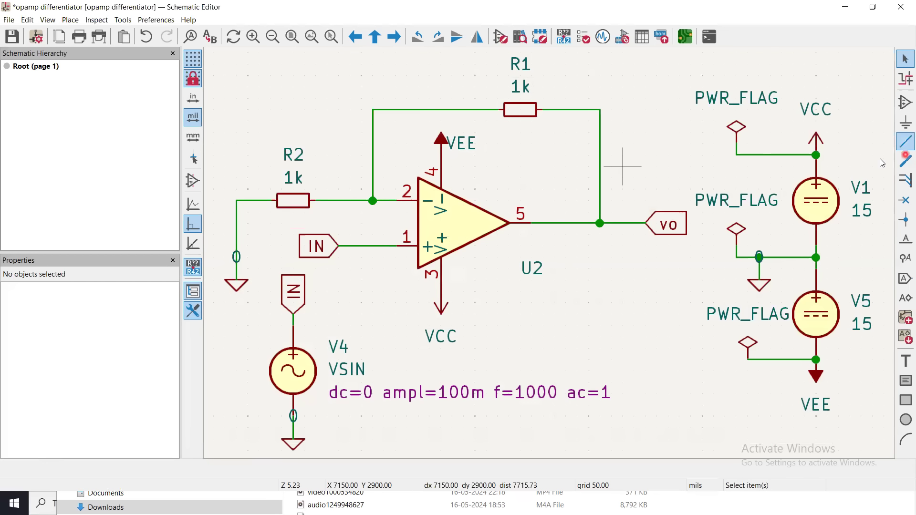
# Set the value of DC source V1 to 15 in its symbol properties.
pyautogui.doubleClick(817, 203)
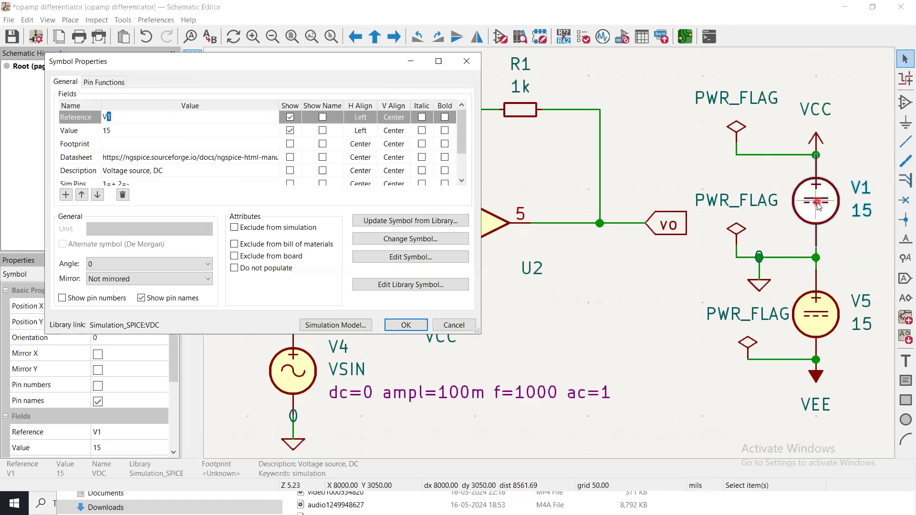
pyautogui.click(122, 134)
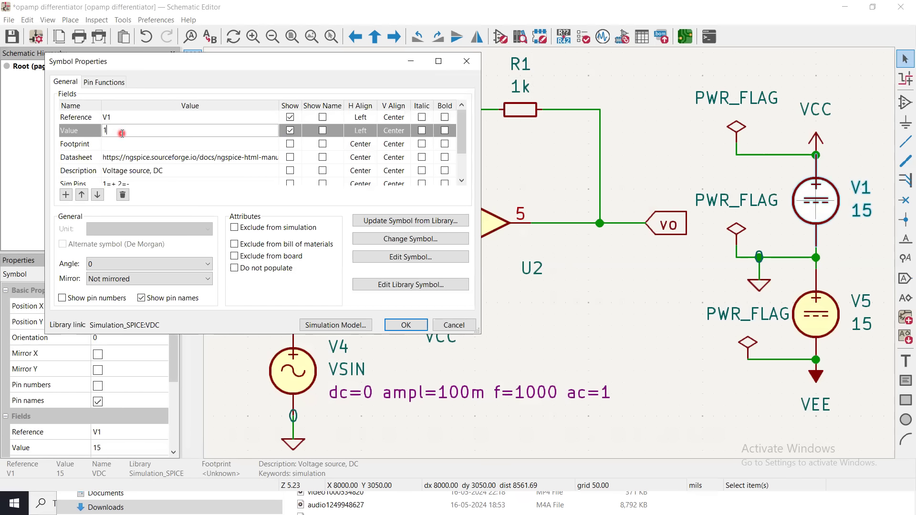
pyautogui.press('Return')
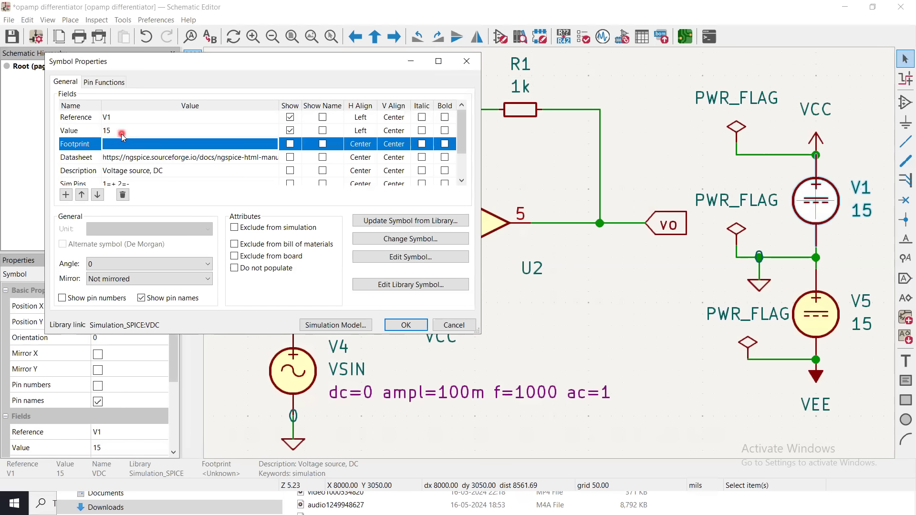
pyautogui.click(404, 326)
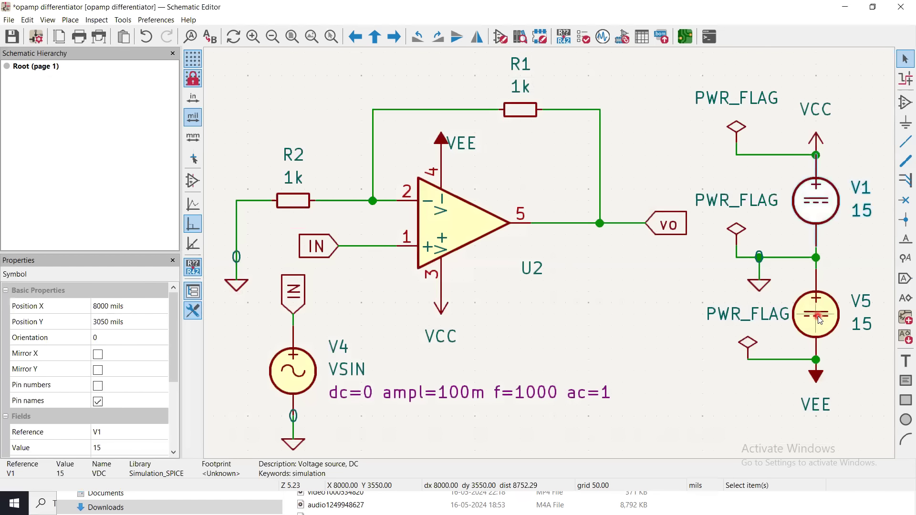
# Review the value of DC source V5 in its symbol properties, close them and deselect the source.
pyautogui.click(819, 316)
pyautogui.doubleClick(818, 316)
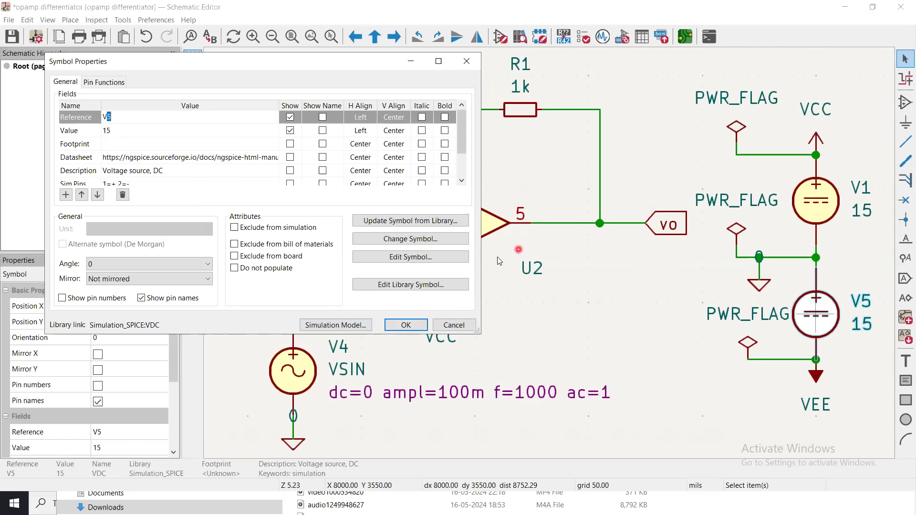
pyautogui.click(414, 325)
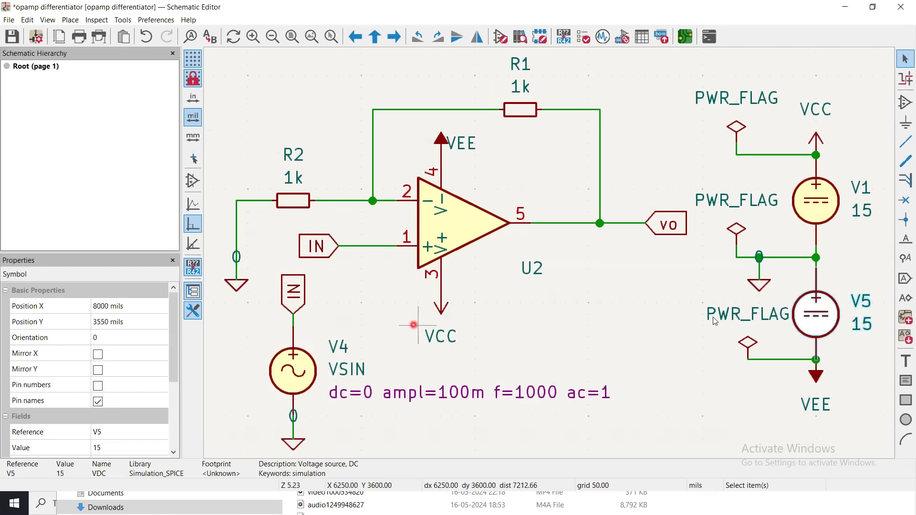
pyautogui.click(659, 312)
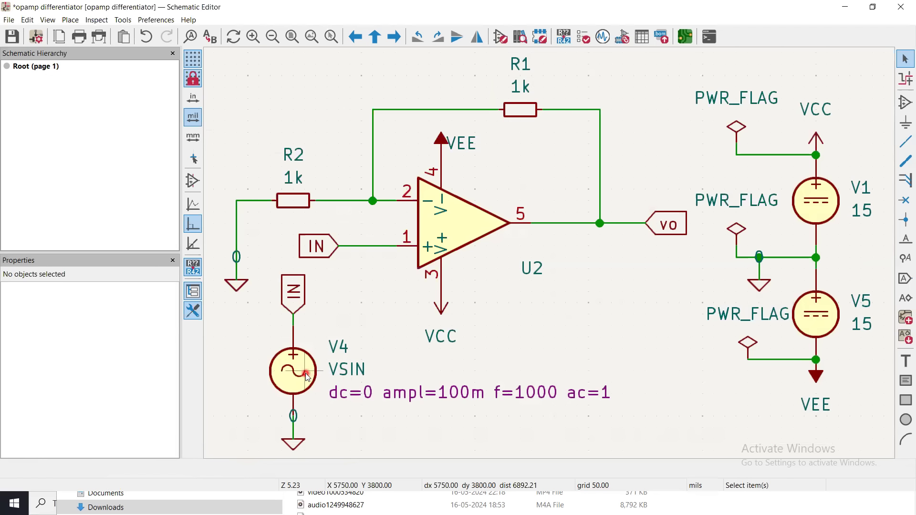
# Find the VSIN symbol in the Simulation_SPICE library and examine its simulation parameters.
pyautogui.click(905, 103)
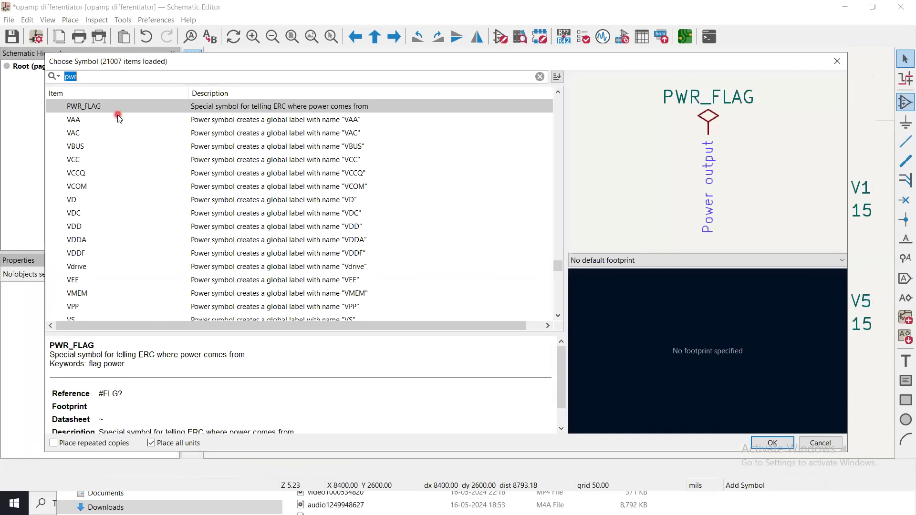
pyautogui.write('vsin')
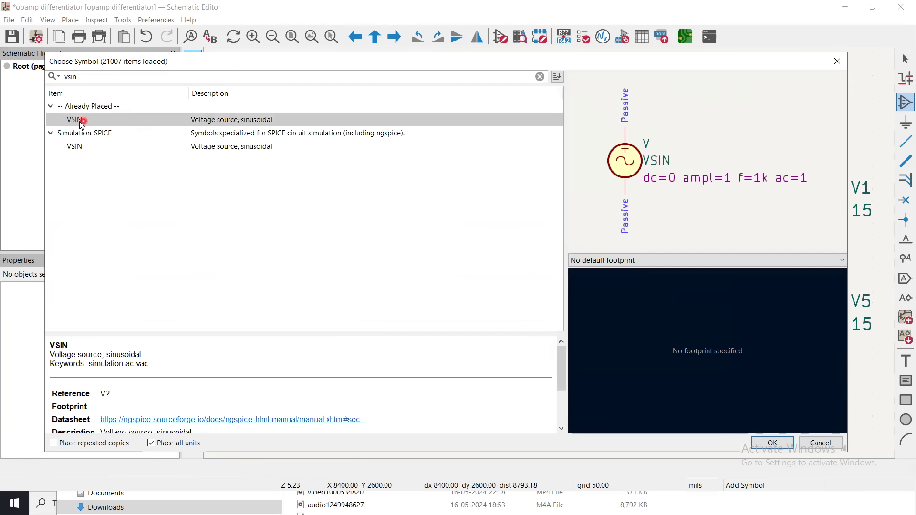
pyautogui.click(72, 148)
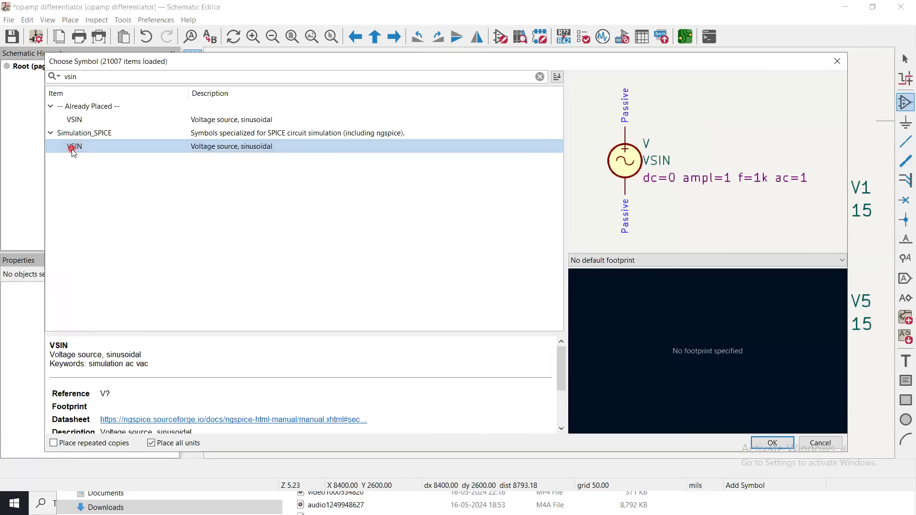
pyautogui.click(478, 67)
pyautogui.moveTo(478, 65); pyautogui.dragTo(476, 46)
pyautogui.moveTo(558, 353); pyautogui.dragTo(563, 400)
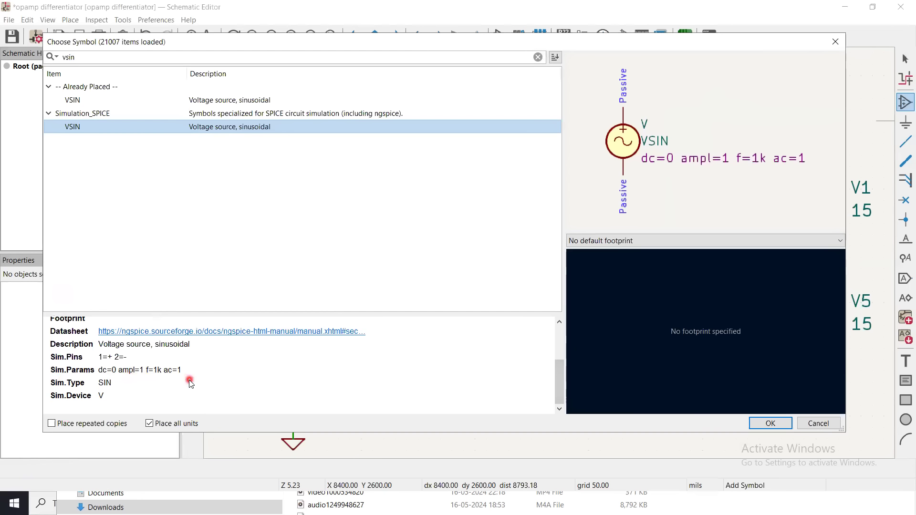
# Place the VSIN source in the empty area below U2 and delete it again.
pyautogui.click(759, 423)
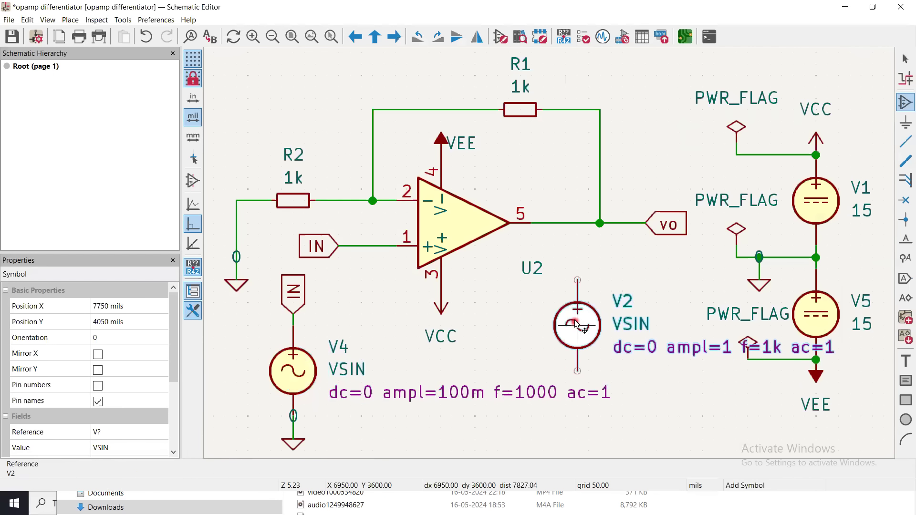
pyautogui.click(567, 328)
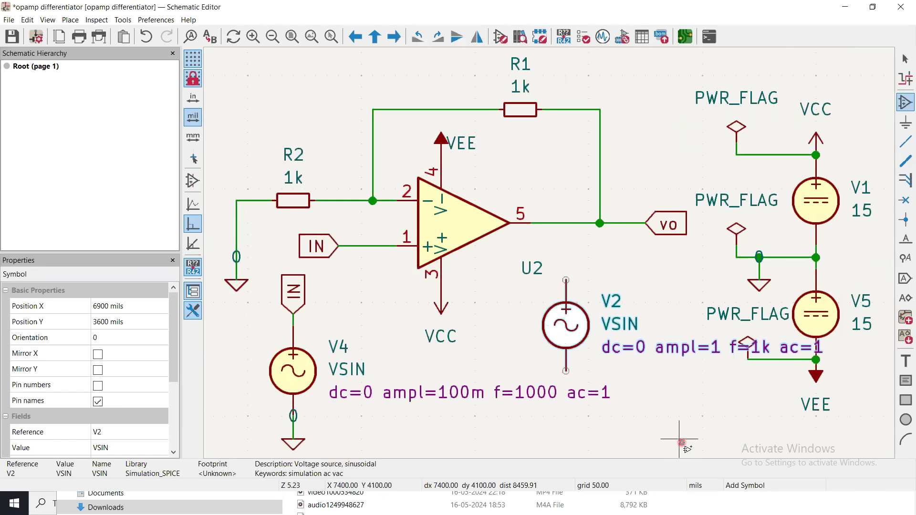
pyautogui.press('Escape')
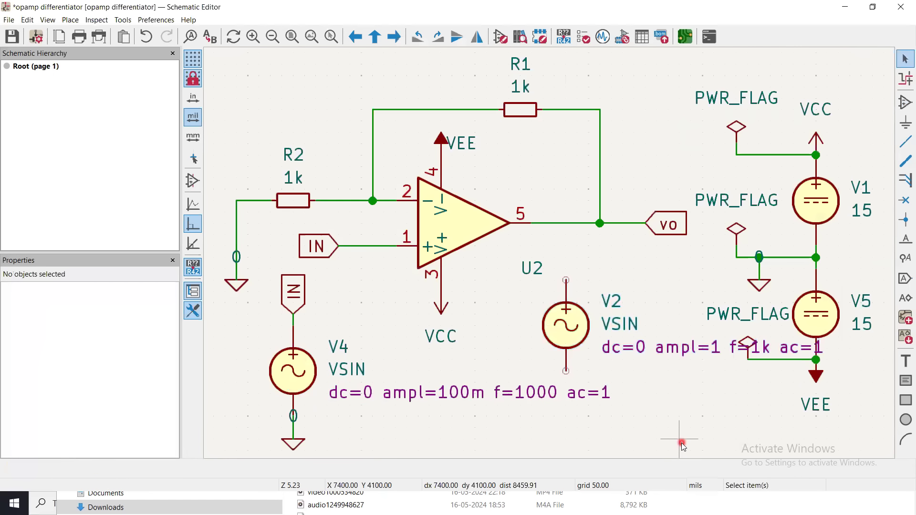
pyautogui.click(565, 332)
pyautogui.press('Delete')
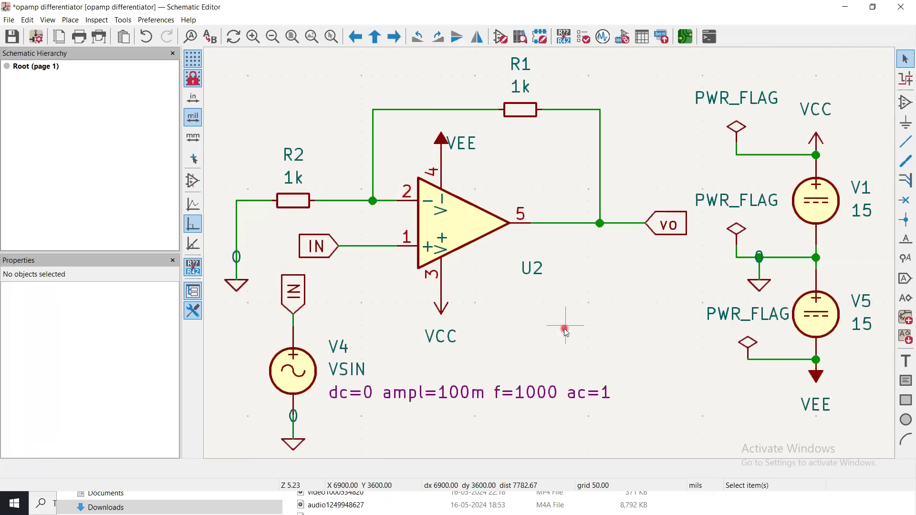
# Set the frequency of sine source V4 to 2000 in its simulation parameters, then apply and deselect the source.
pyautogui.doubleClick(285, 375)
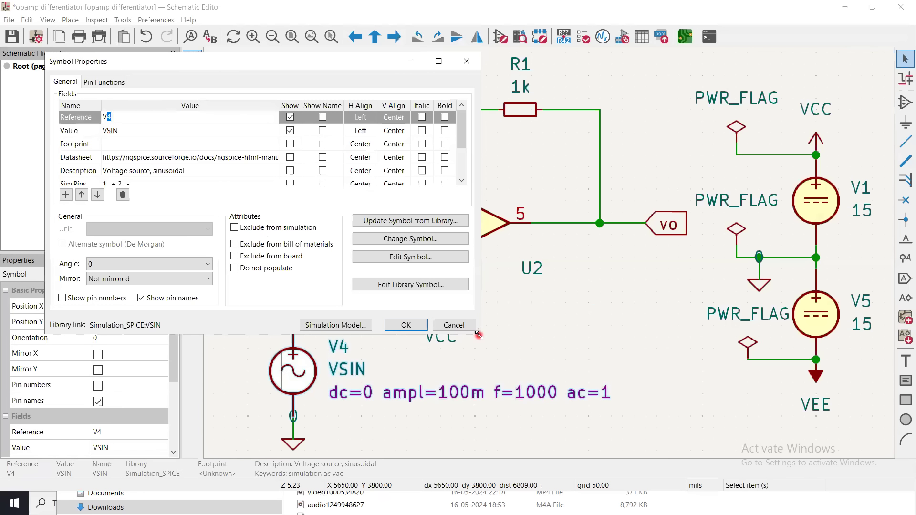
pyautogui.moveTo(478, 335); pyautogui.dragTo(602, 431)
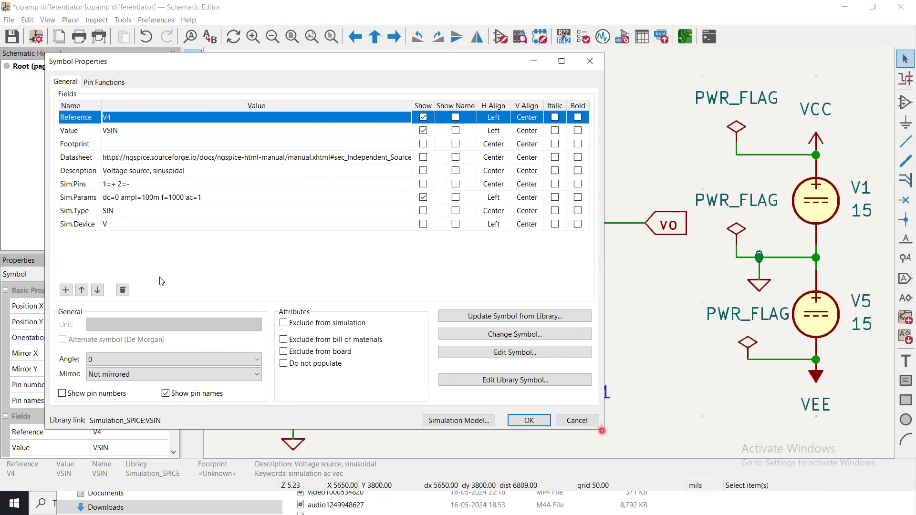
pyautogui.click(109, 197)
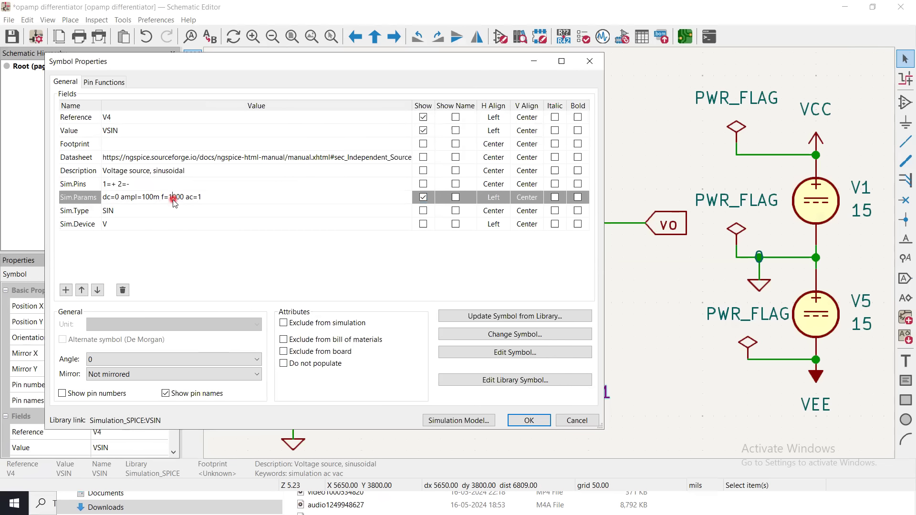
pyautogui.press('BackSpace')
pyautogui.press('BackSpace')
pyautogui.write('20')
pyautogui.click(151, 197)
pyautogui.click(147, 198)
pyautogui.click(530, 421)
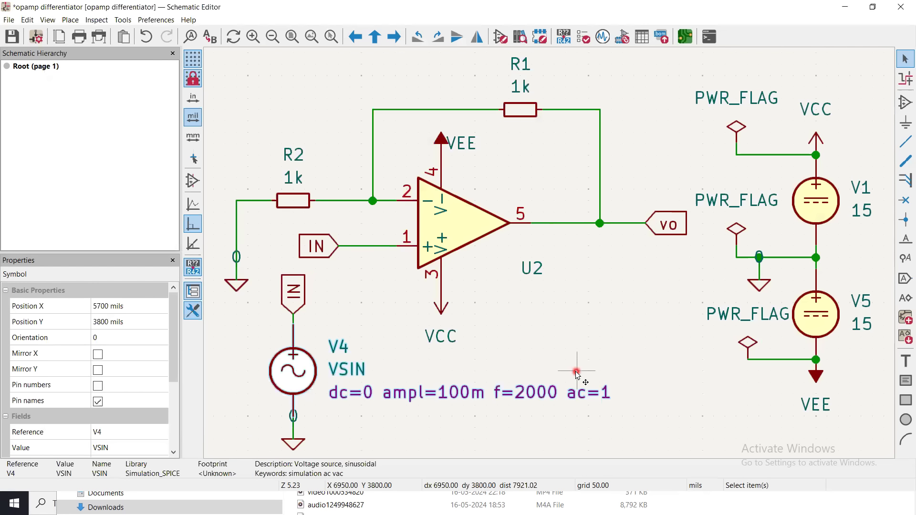
pyautogui.click(576, 340)
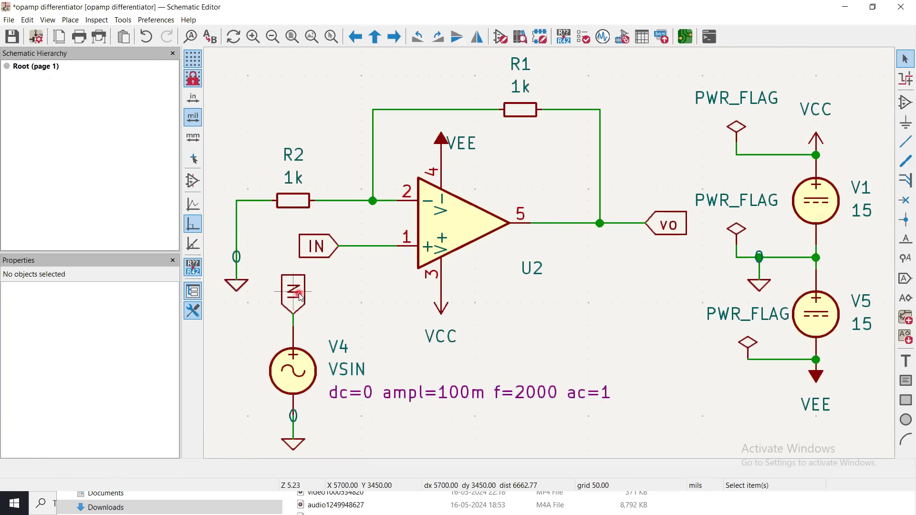
# Create a global label named IN with the Input shape and cancel its placement.
pyautogui.click(905, 279)
pyautogui.click(630, 303)
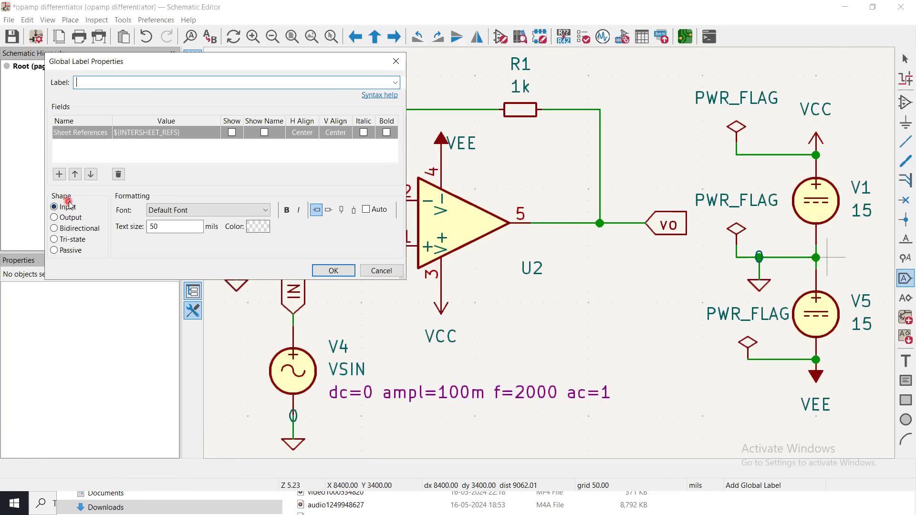
pyautogui.click(98, 81)
pyautogui.click(335, 271)
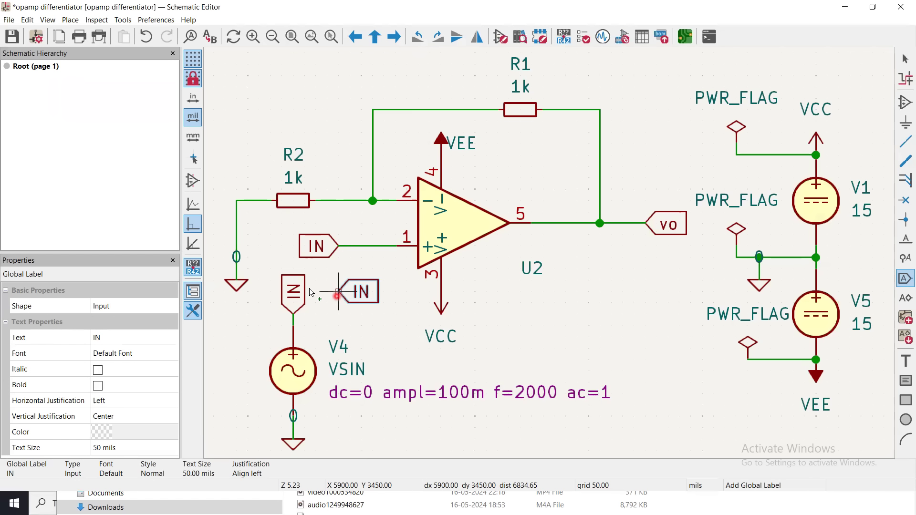
pyautogui.press('Escape')
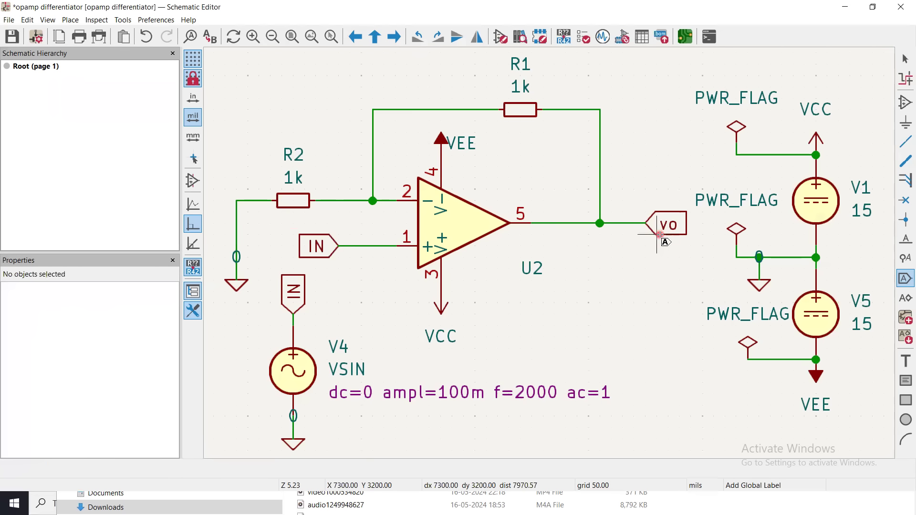
# Create a global label named vo with the Output shape, cancel its placement and leave the label tool.
pyautogui.click(904, 280)
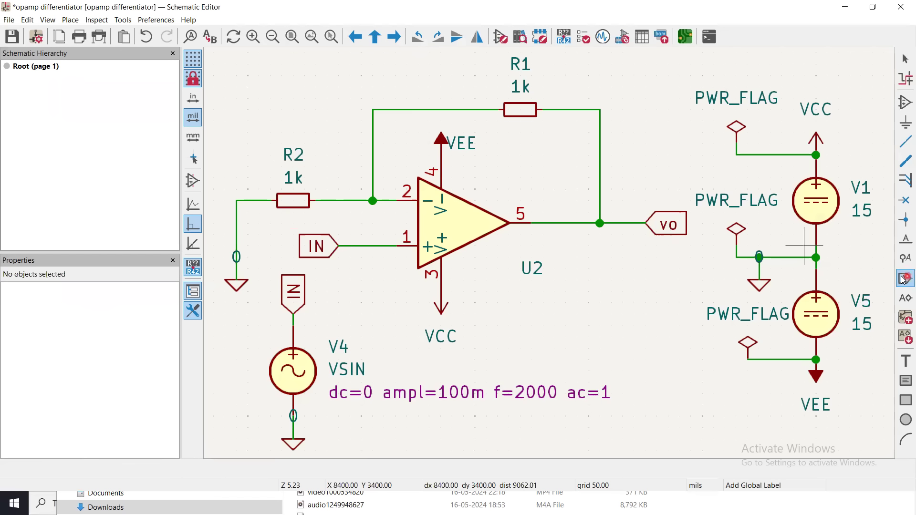
pyautogui.write('vo')
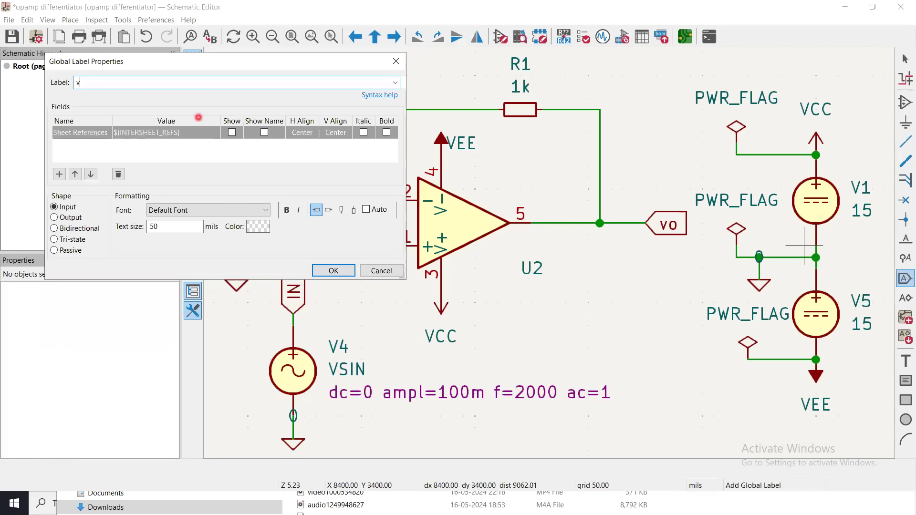
pyautogui.click(65, 218)
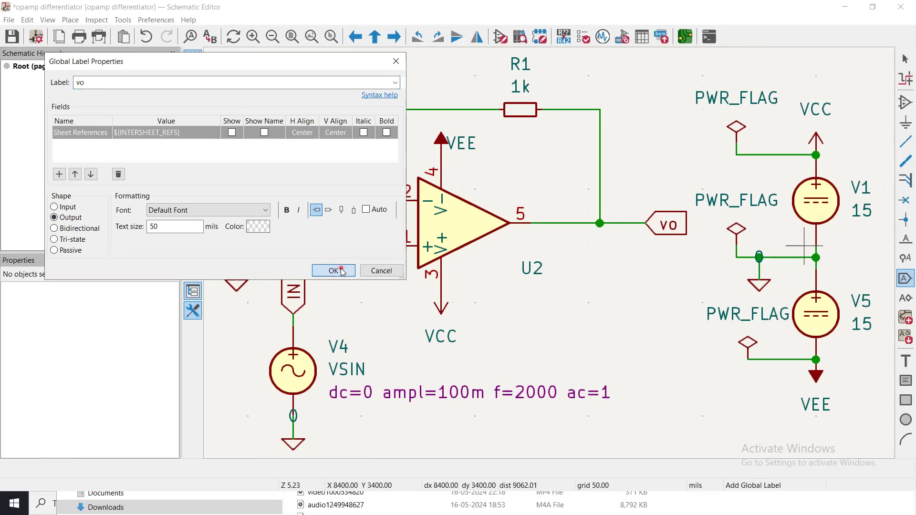
pyautogui.click(333, 270)
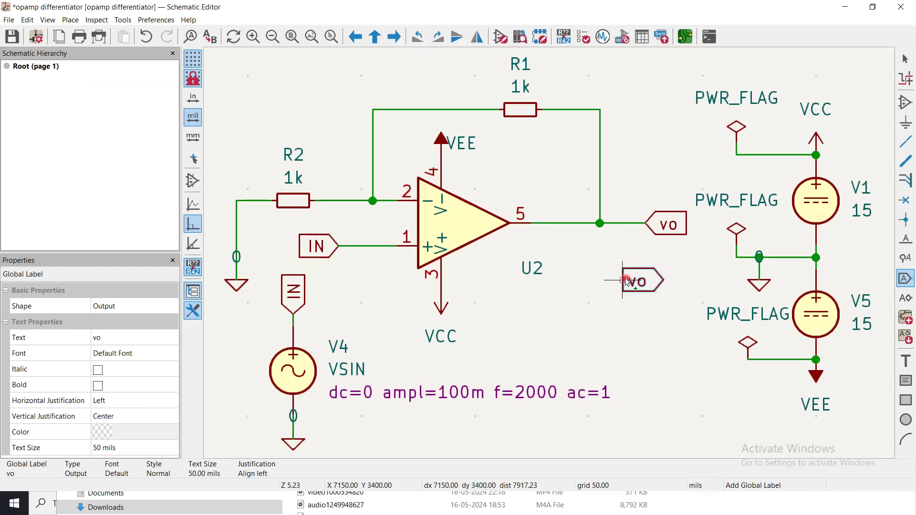
pyautogui.press('Escape')
pyautogui.press('Escape')
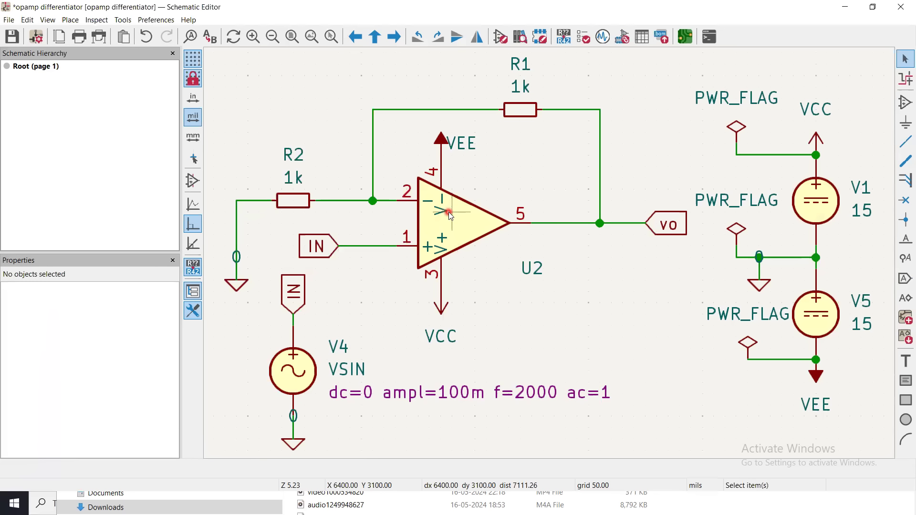
# Place a resistor R from the Device library in the empty area below U2.
pyautogui.click(905, 103)
pyautogui.click(547, 320)
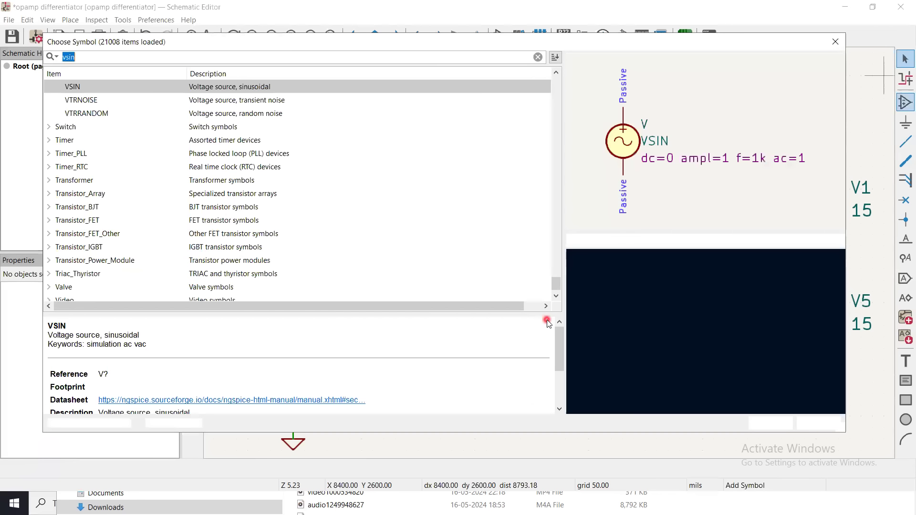
pyautogui.write('r')
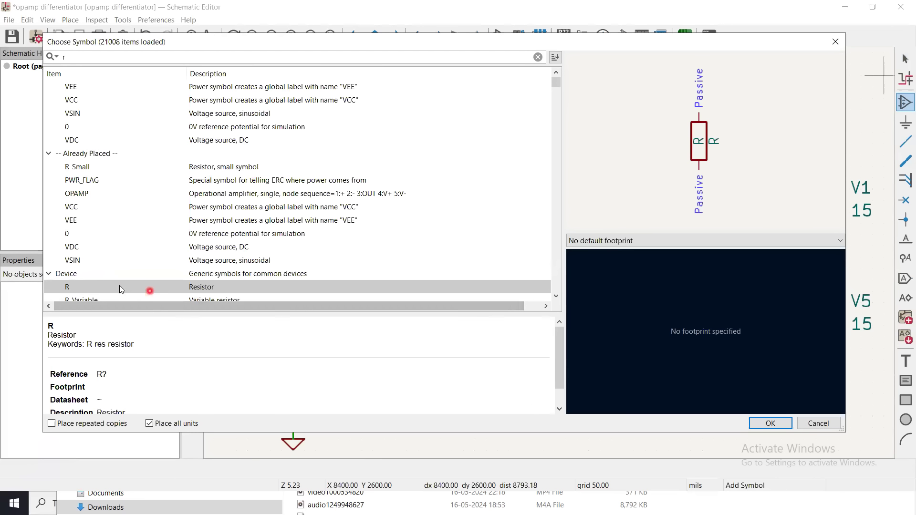
pyautogui.doubleClick(210, 287)
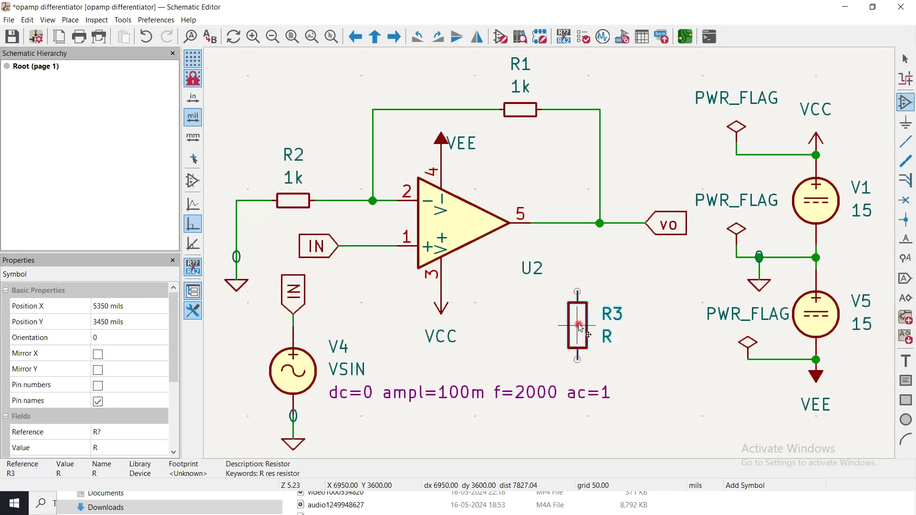
pyautogui.click(580, 328)
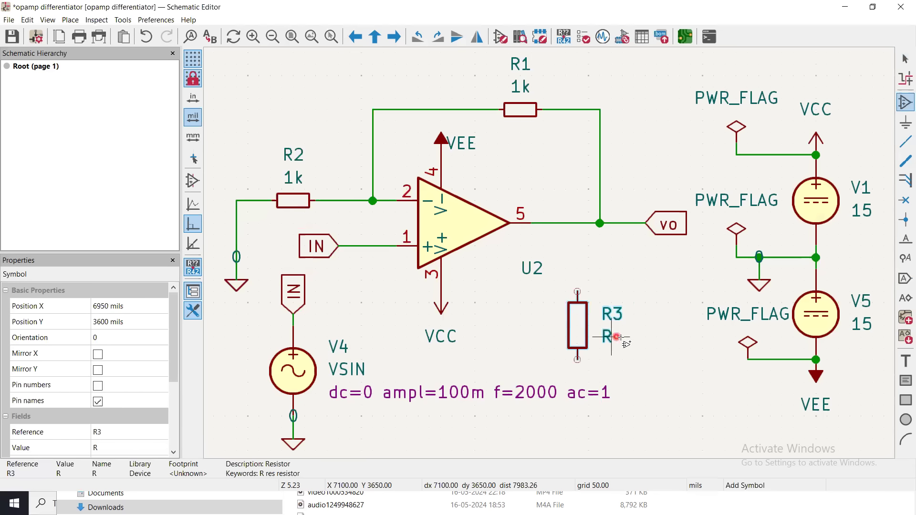
# Rotate resistor R3 clockwise and shift it slightly to the right within the empty area.
pyautogui.rightClick(577, 330)
pyautogui.moveTo(606, 356)
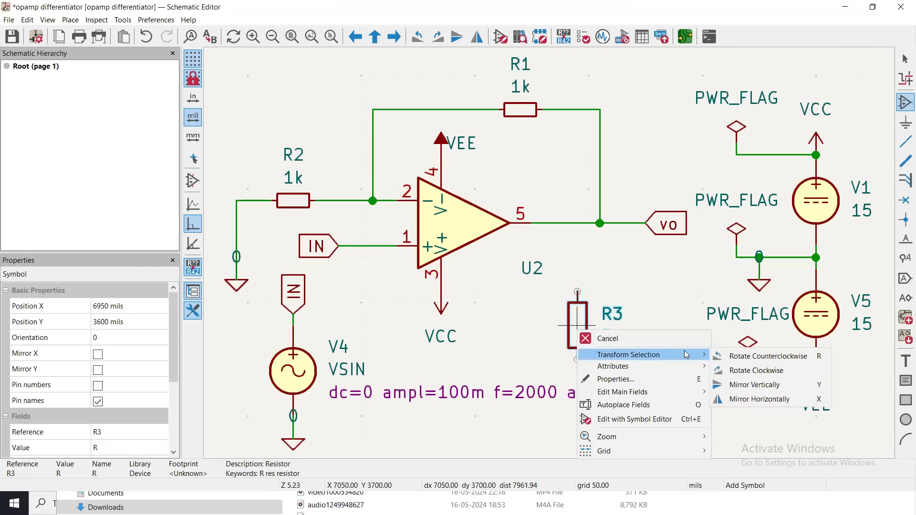
pyautogui.click(743, 372)
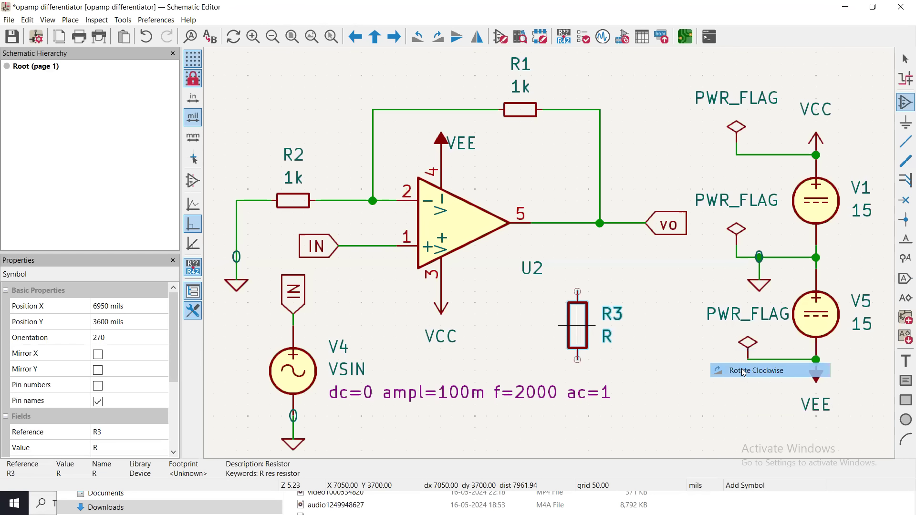
pyautogui.moveTo(578, 328); pyautogui.dragTo(619, 321)
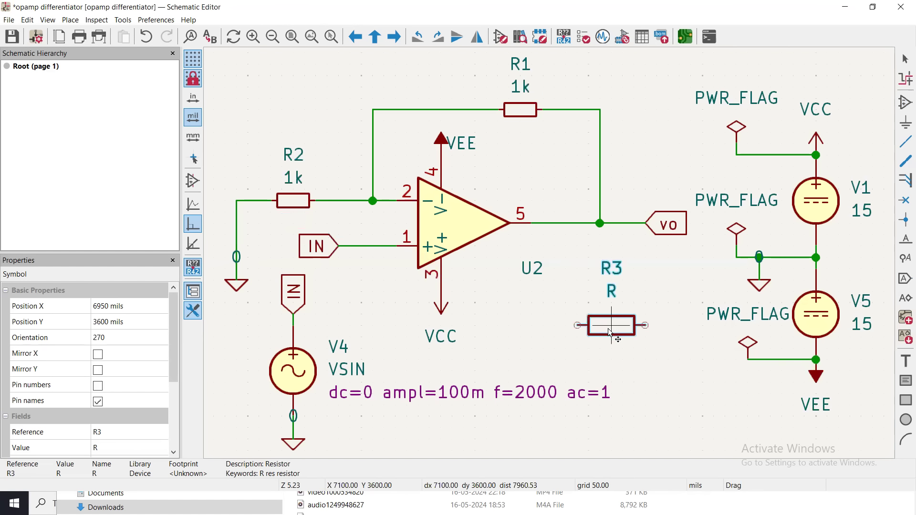
pyautogui.press('a')
pyautogui.press('Escape')
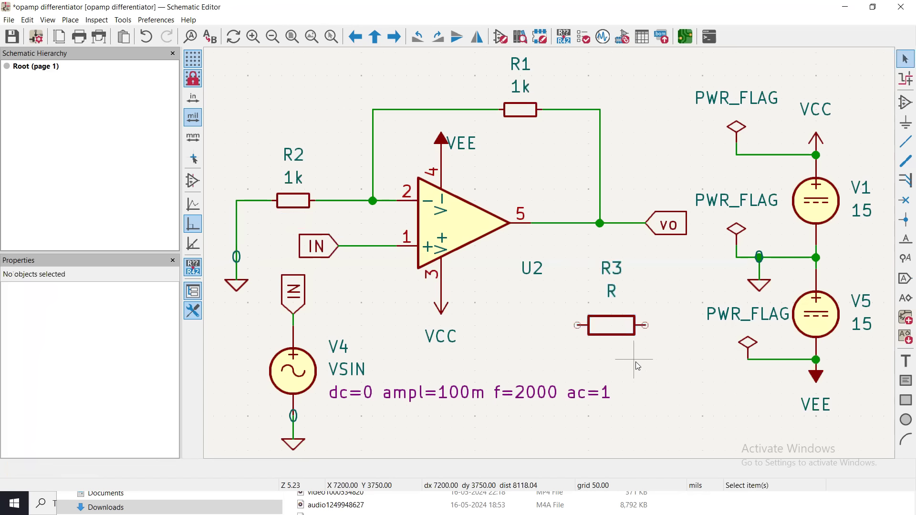
# Set the value of resistor R3 to 10k in its symbol properties.
pyautogui.click(617, 329)
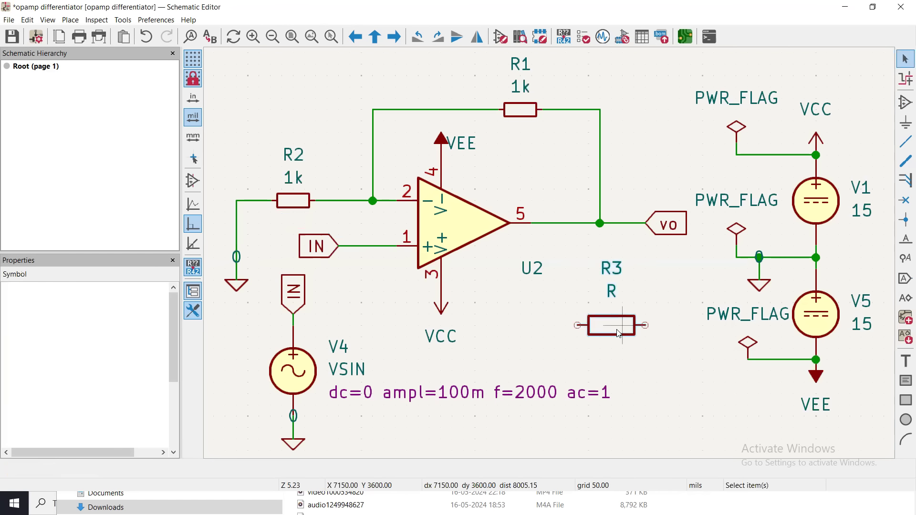
pyautogui.doubleClick(617, 329)
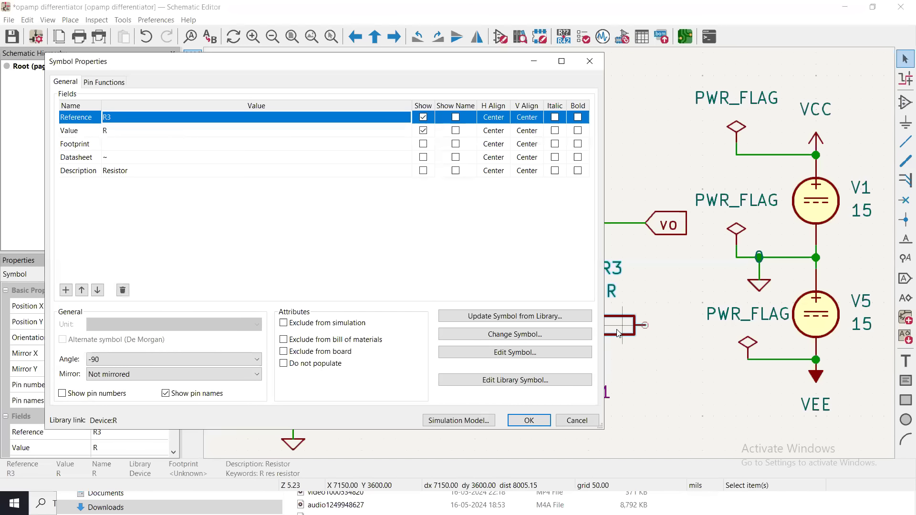
pyautogui.click(113, 131)
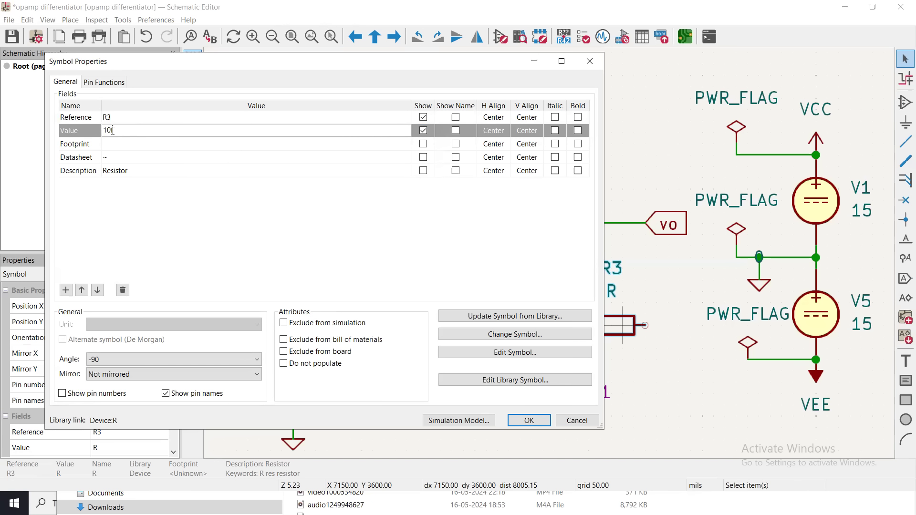
pyautogui.write('10')
pyautogui.press('Return')
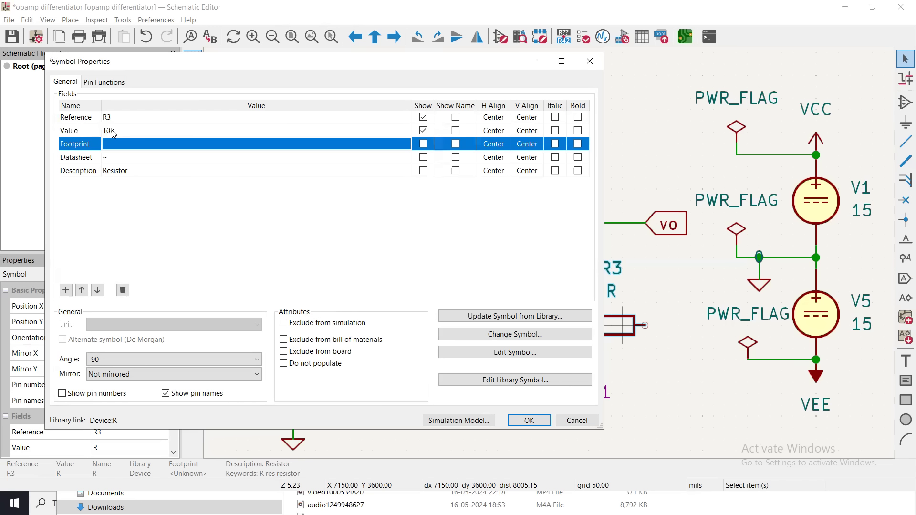
# Open R3's simulation model, try the SPICE model from file option and return to the built-in SPICE model.
pyautogui.click(441, 421)
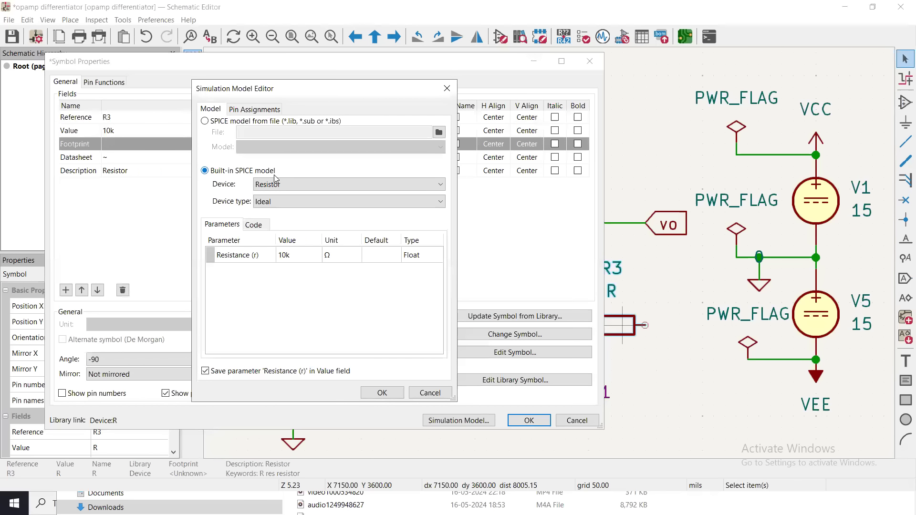
pyautogui.click(222, 123)
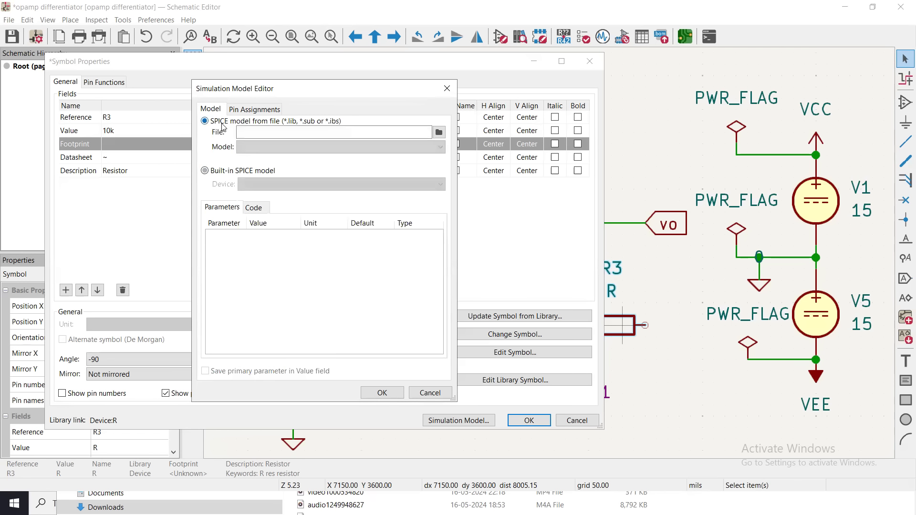
pyautogui.click(374, 131)
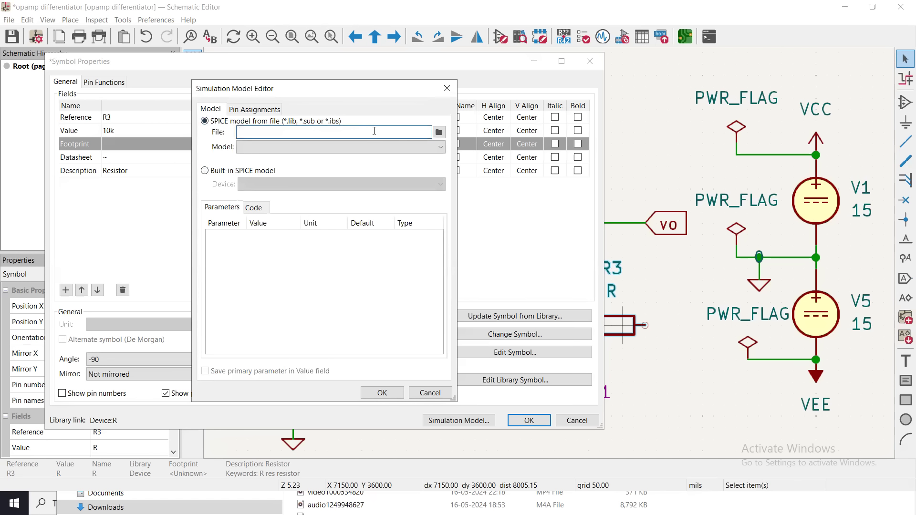
pyautogui.click(266, 173)
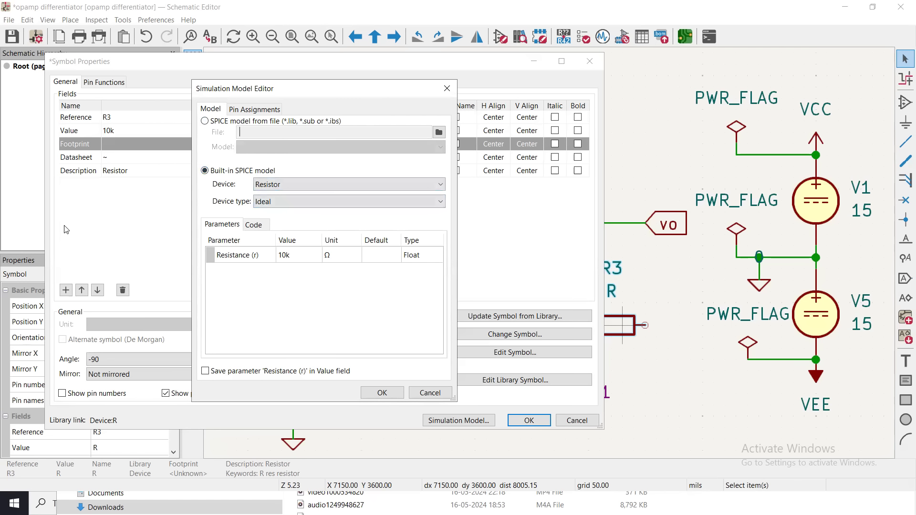
# Review the device types for R3's built-in resistor model, keep Ideal and apply the model and symbol properties.
pyautogui.click(295, 208)
pyautogui.click(295, 208)
pyautogui.click(302, 204)
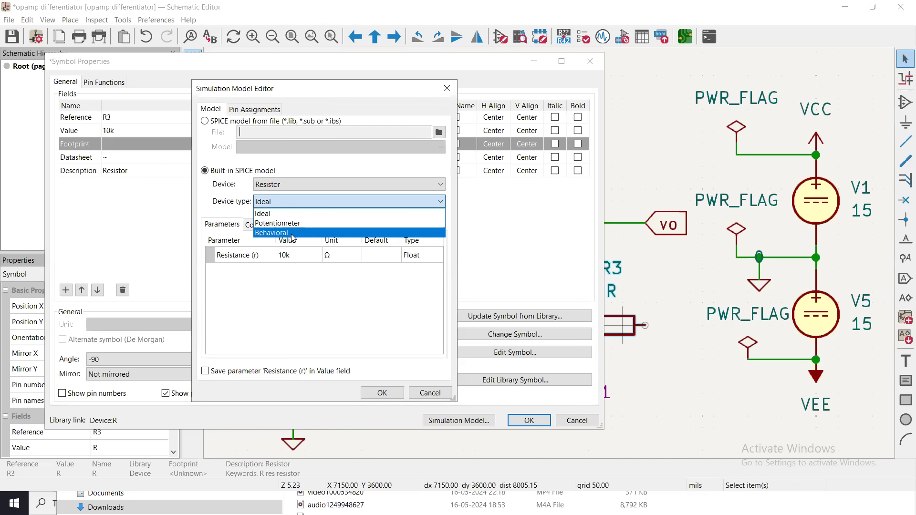
pyautogui.click(296, 201)
pyautogui.click(264, 273)
pyautogui.click(281, 266)
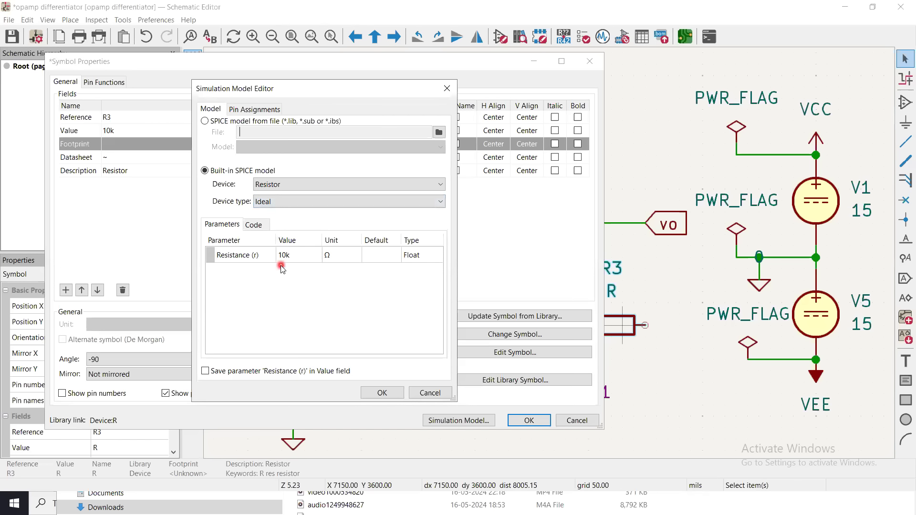
pyautogui.click(384, 393)
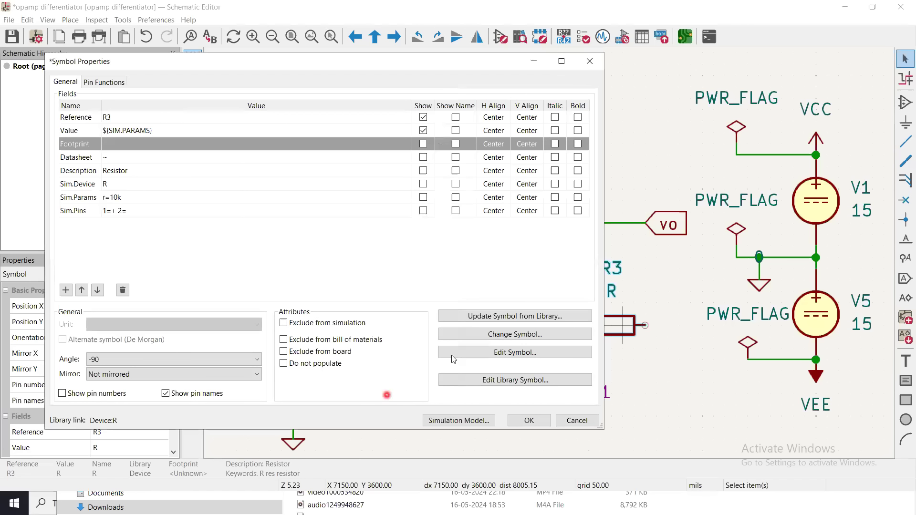
pyautogui.click(528, 421)
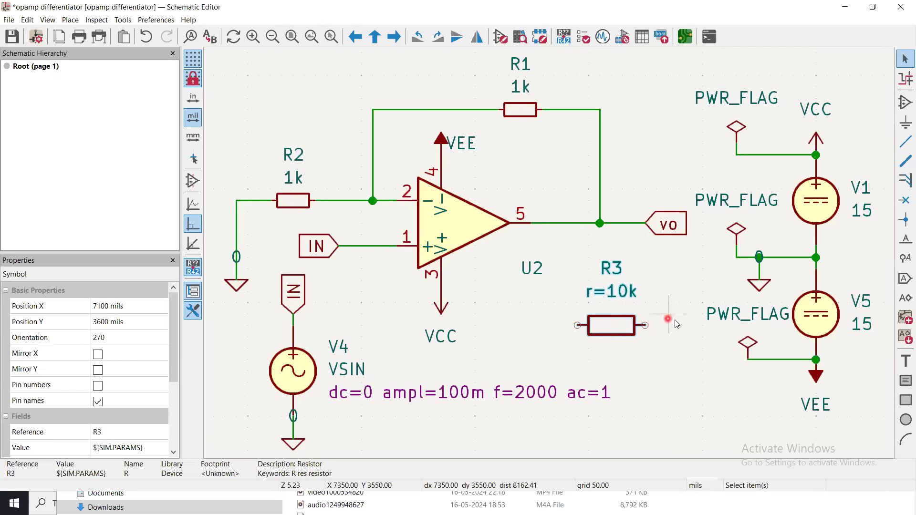
# Delete resistor R3 from the empty area below the output label.
pyautogui.click(661, 319)
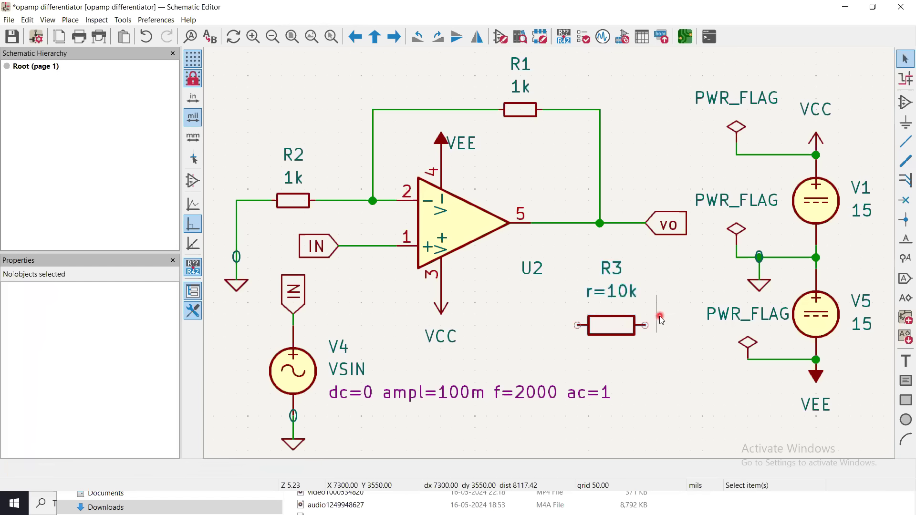
pyautogui.click(620, 330)
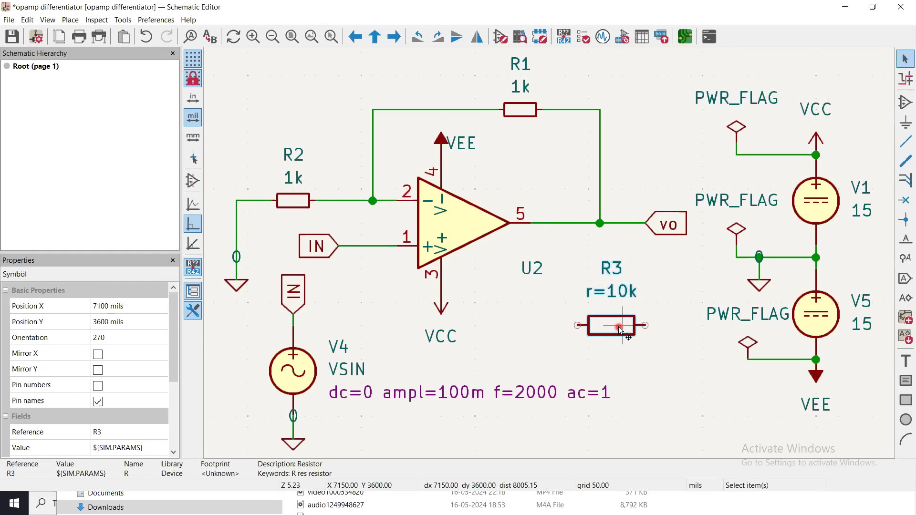
pyautogui.press('Delete')
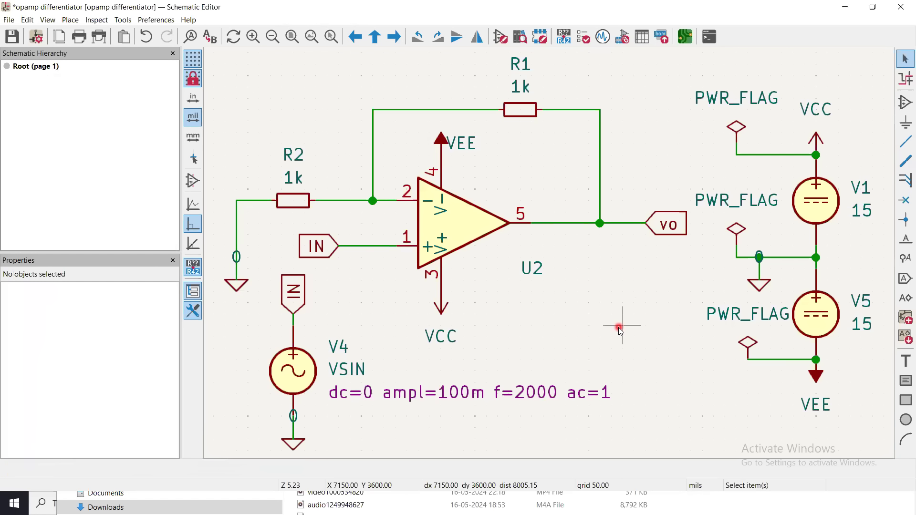
# Start adding a symbol near the op-amp output and search the symbol libraries for "opamp".
pyautogui.click(904, 103)
pyautogui.click(631, 233)
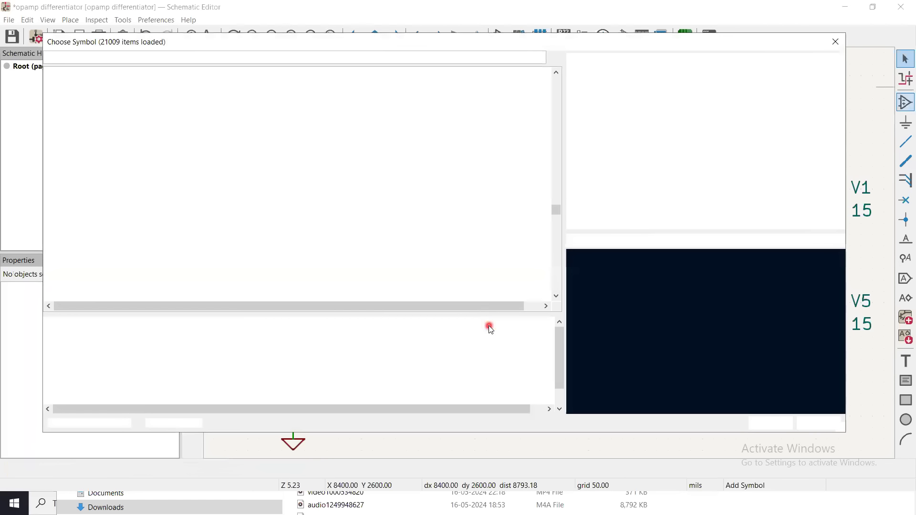
pyautogui.click(122, 57)
pyautogui.write('o')
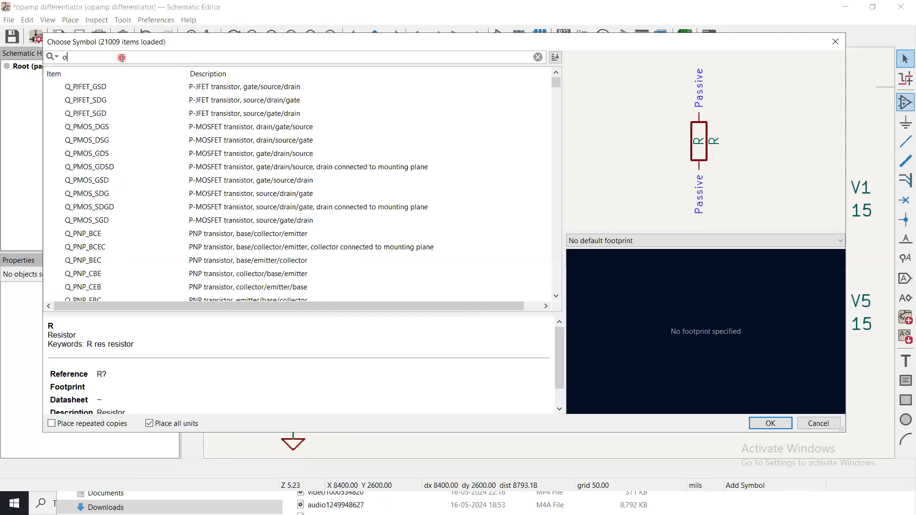
pyautogui.write('pam')
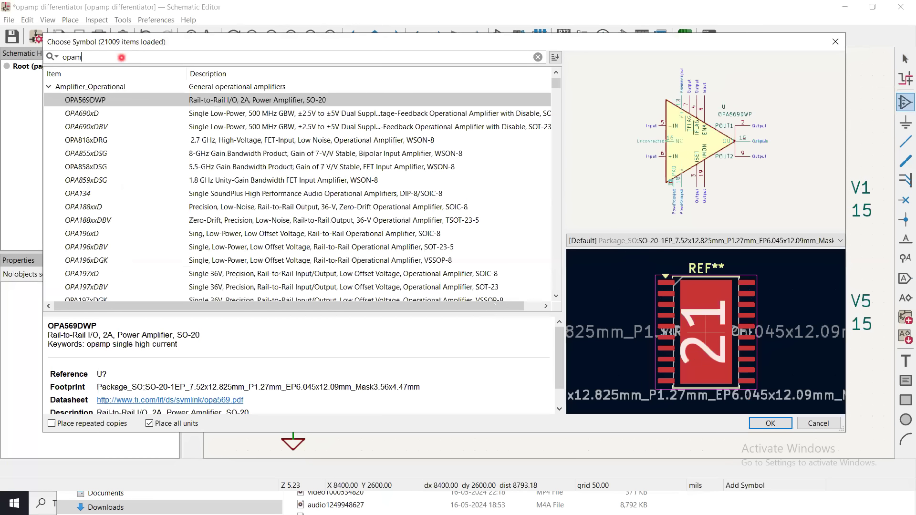
pyautogui.write('p')
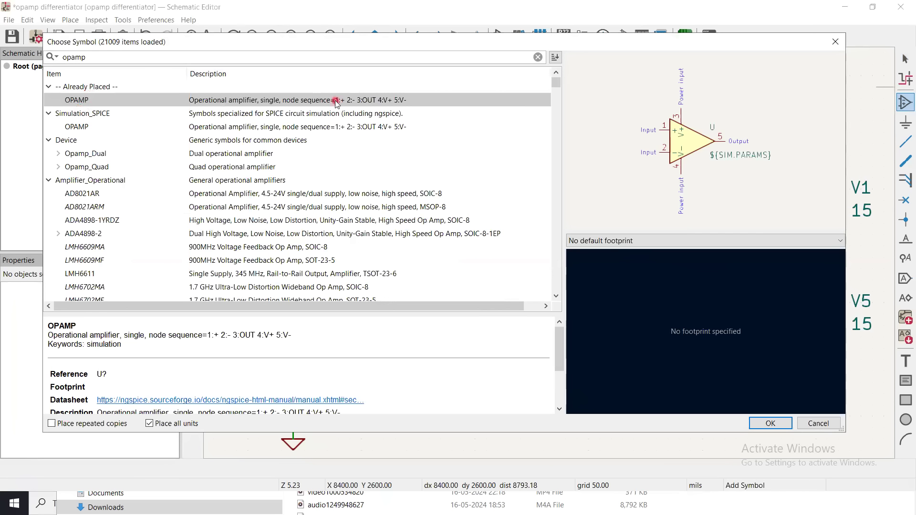
# Select the OPAMP symbol from the Simulation_SPICE library and review its simulation pins, device, library and model name.
pyautogui.click(78, 128)
pyautogui.click(104, 116)
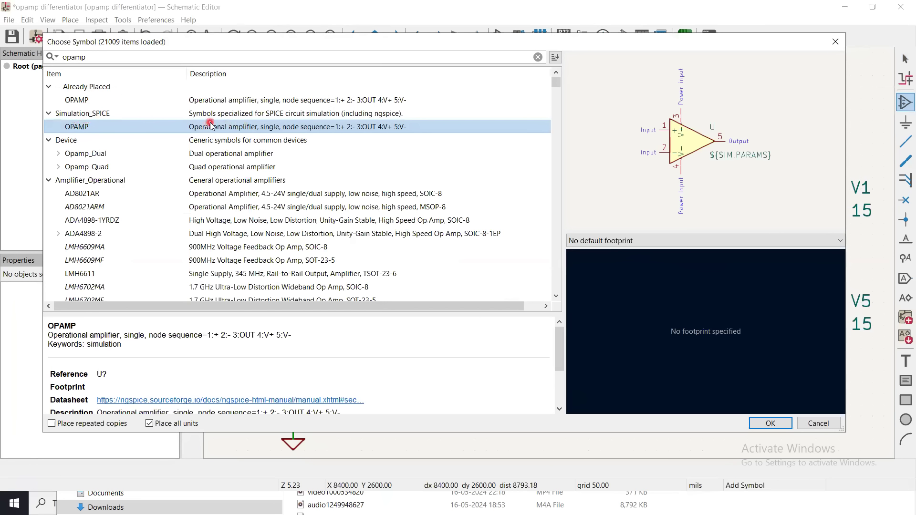
pyautogui.click(259, 122)
pyautogui.click(664, 482)
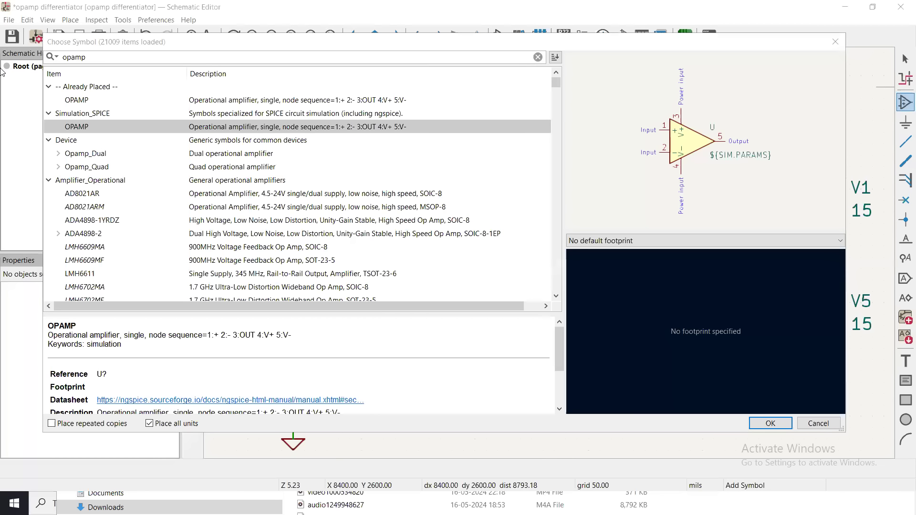
pyautogui.scroll(-3, 636, 284)
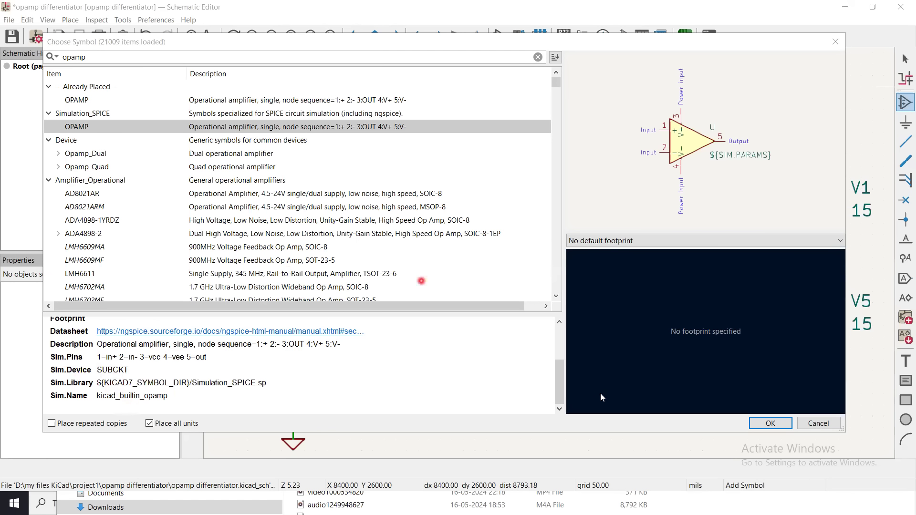
# Place the Simulation_SPICE OPAMP symbol in the empty area below the output wire, between the existing op-amp and the supply sources.
pyautogui.moveTo(559, 383); pyautogui.dragTo(565, 365)
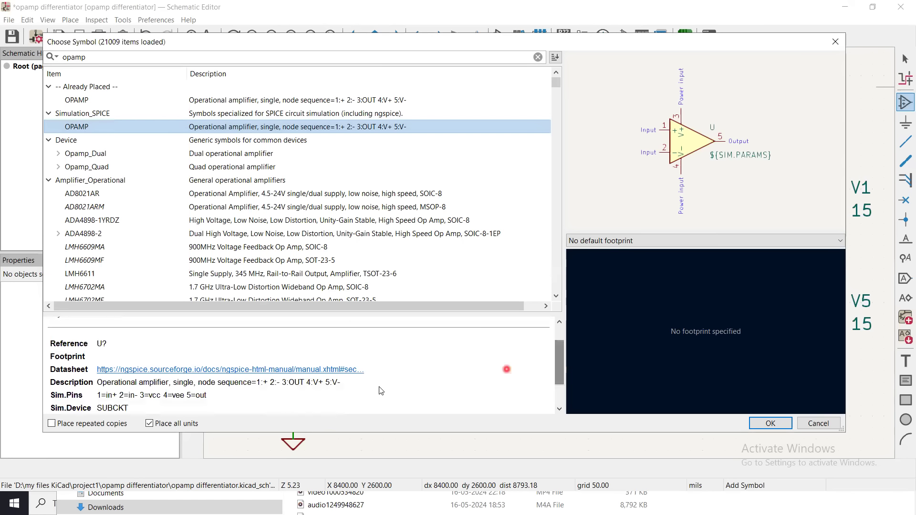
pyautogui.click(171, 373)
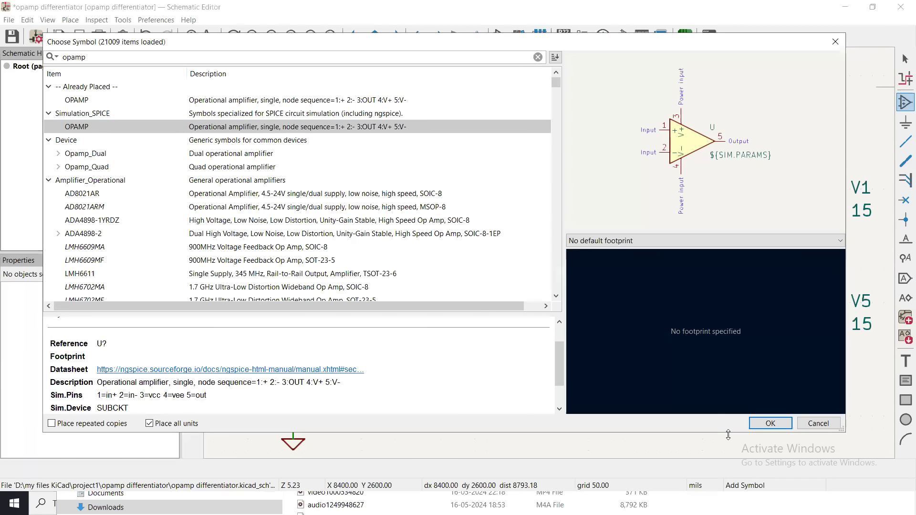
pyautogui.click(765, 425)
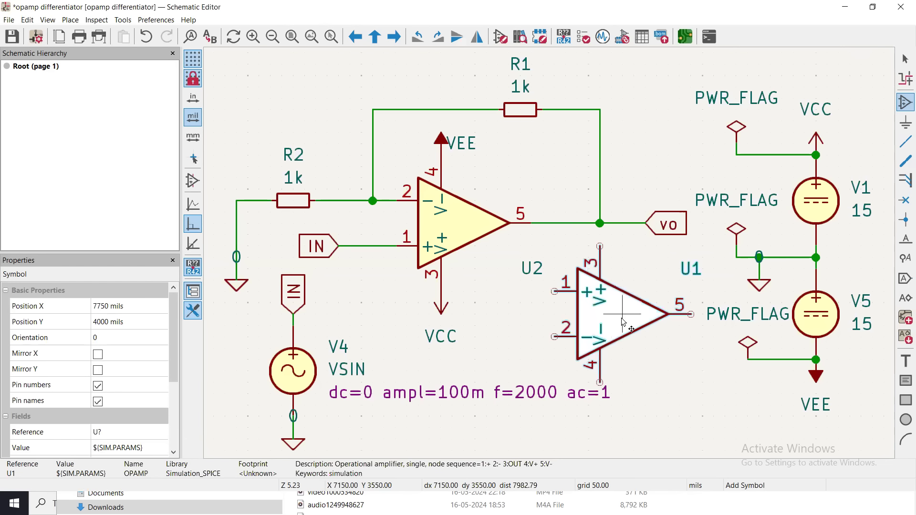
pyautogui.click(623, 321)
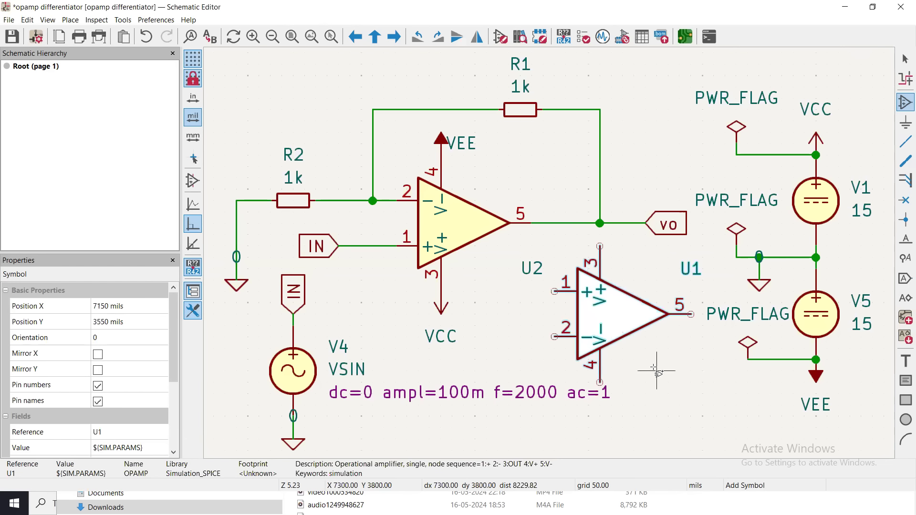
pyautogui.press('Escape')
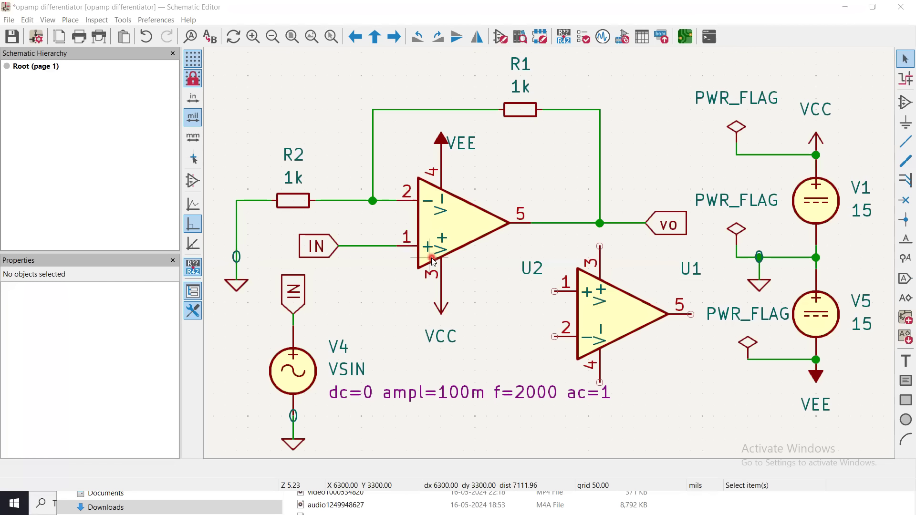
# Mirror the newly placed op-amp vertically, and delete it from the schematic.
pyautogui.rightClick(614, 310)
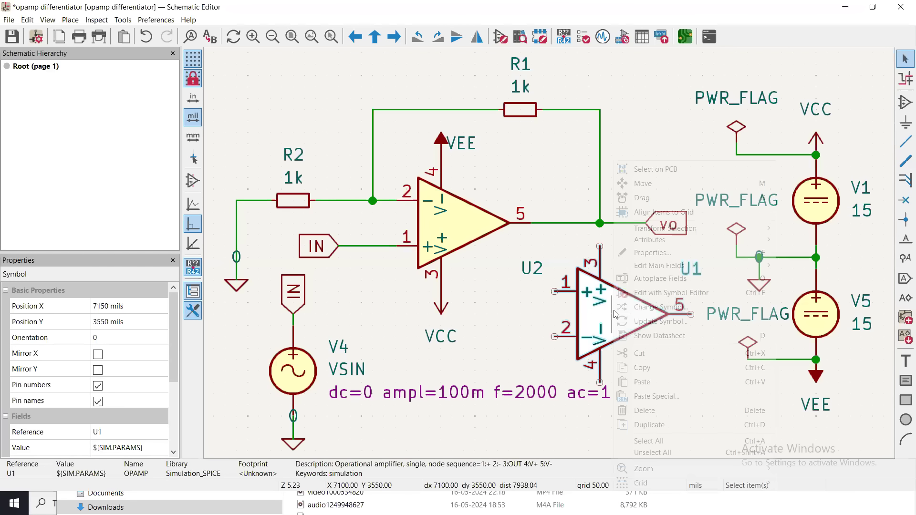
pyautogui.moveTo(676, 228)
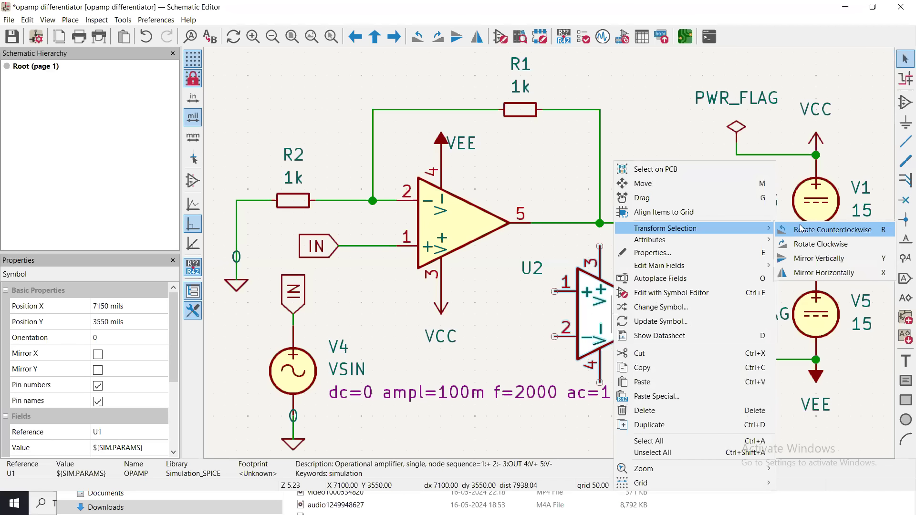
pyautogui.click(807, 259)
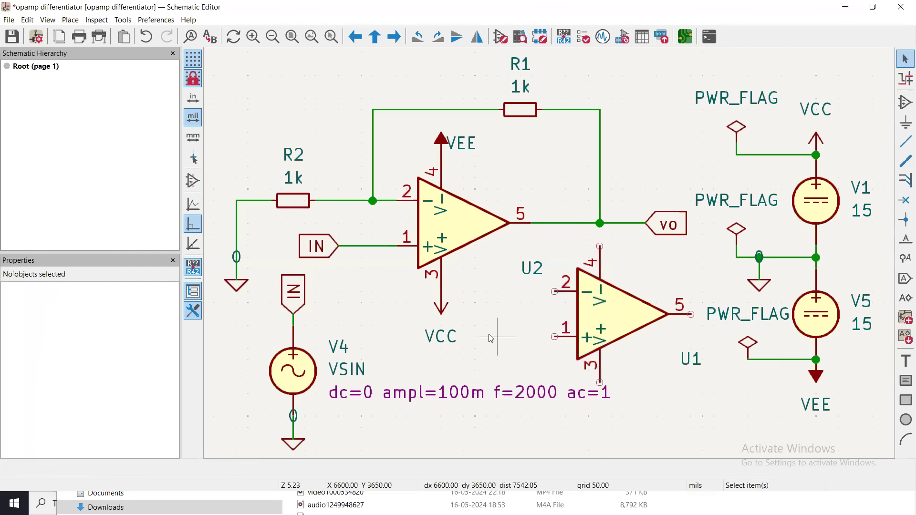
pyautogui.click(619, 311)
pyautogui.press('Delete')
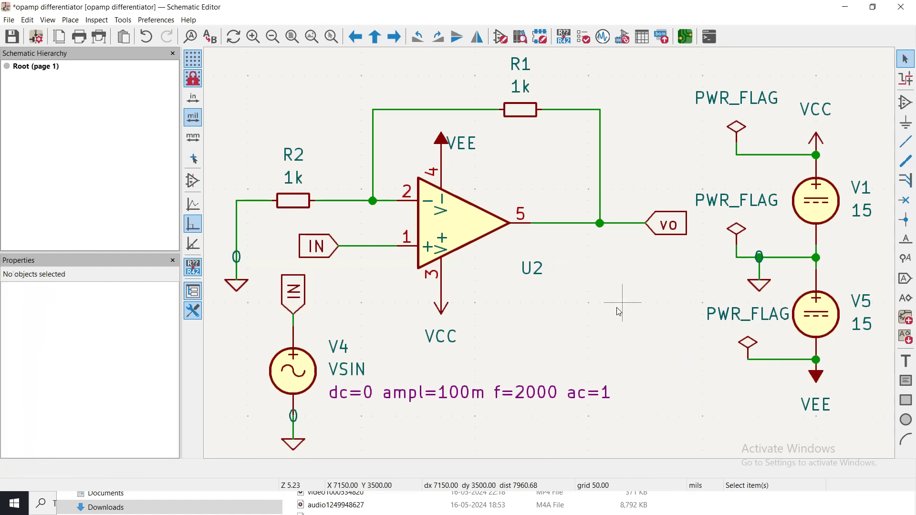
# Open the symbol properties of op-amp U2 and bring up its simulation model settings.
pyautogui.click(448, 227)
pyautogui.doubleClick(449, 228)
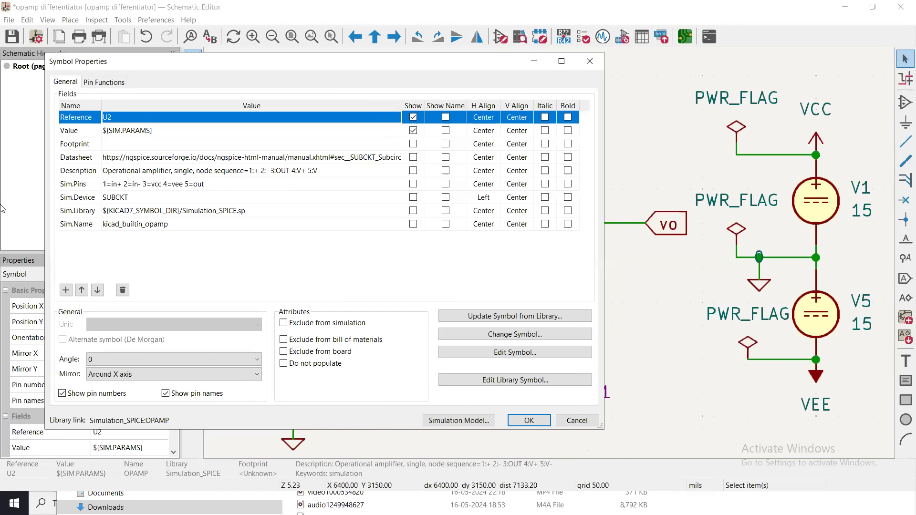
pyautogui.click(111, 123)
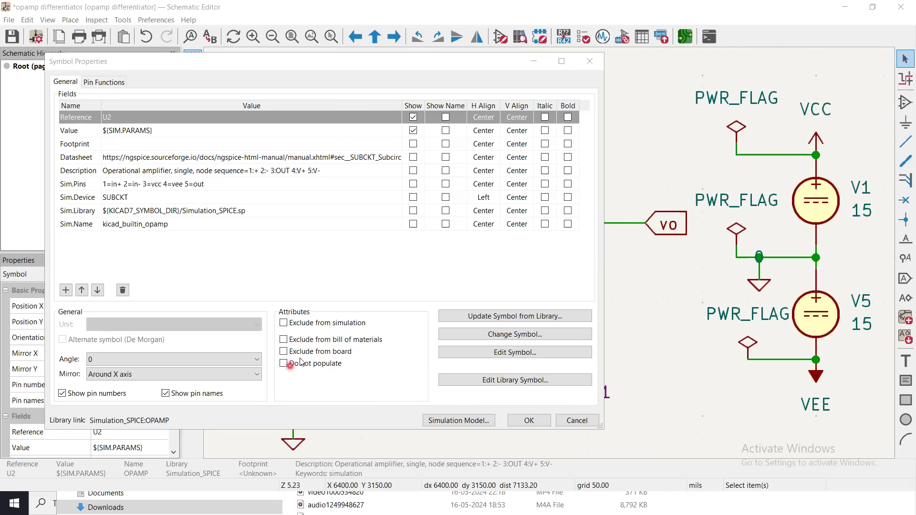
pyautogui.click(474, 422)
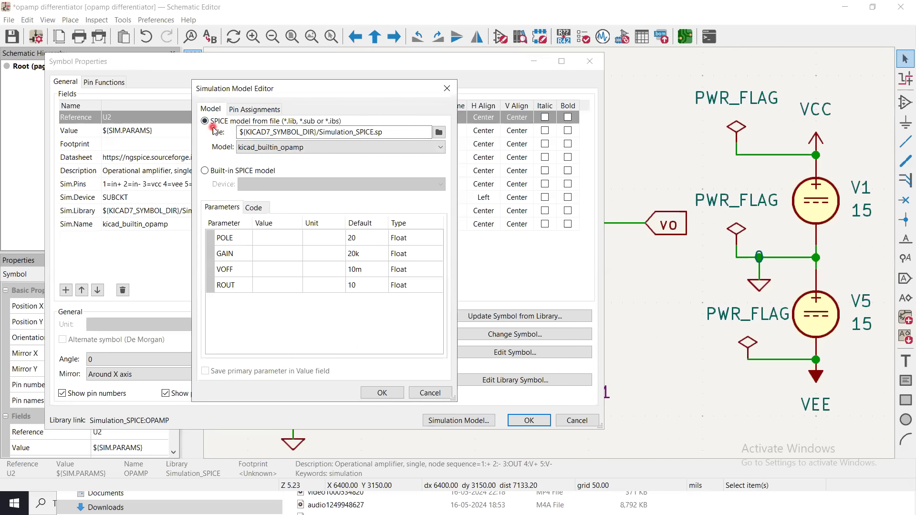
# Check the built-in SPICE device types for U2, return to the SPICE model from file and keep kicad_builtin_opamp as the model.
pyautogui.click(254, 172)
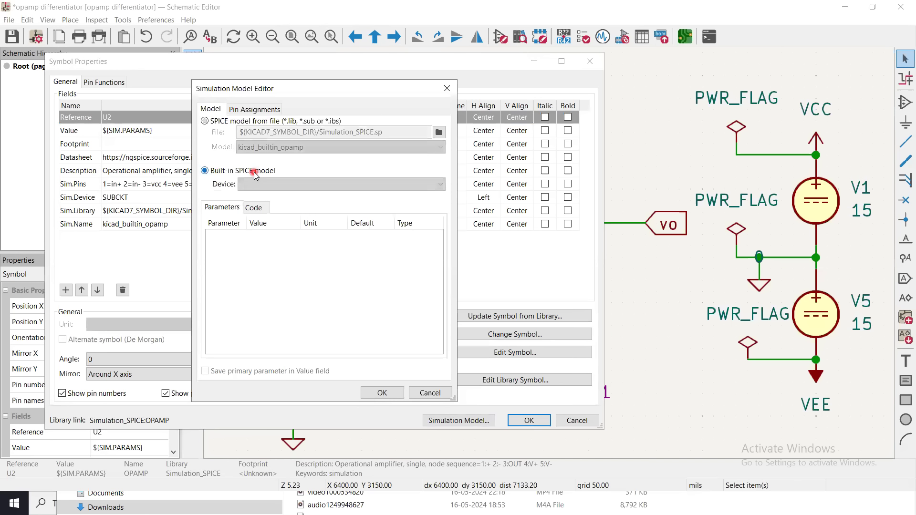
pyautogui.click(276, 184)
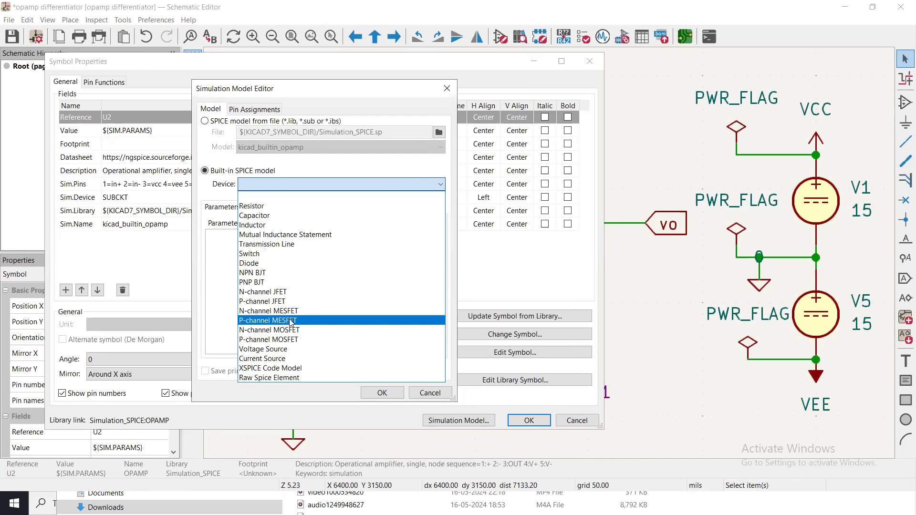
pyautogui.click(213, 122)
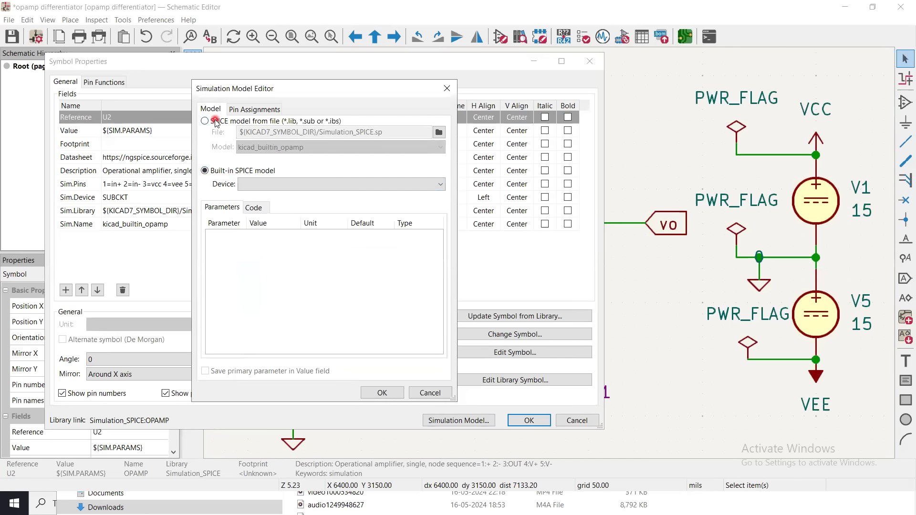
pyautogui.click(207, 121)
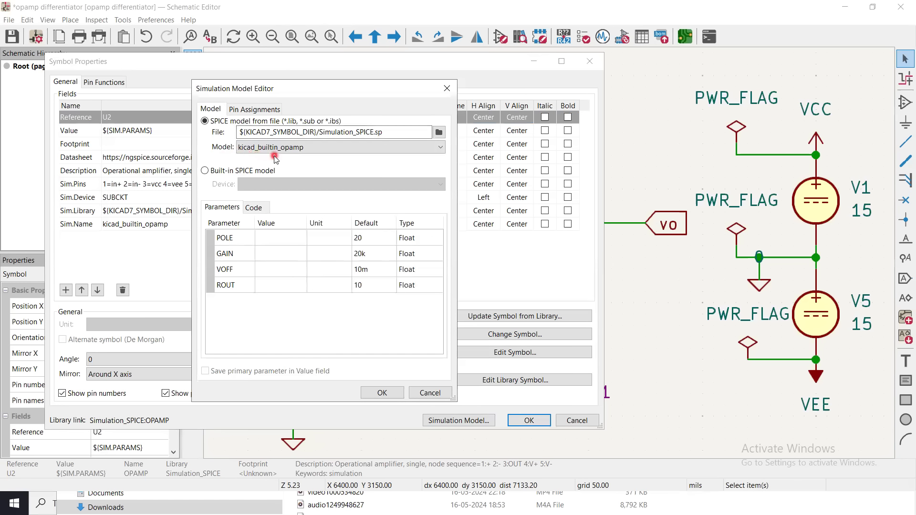
pyautogui.click(331, 151)
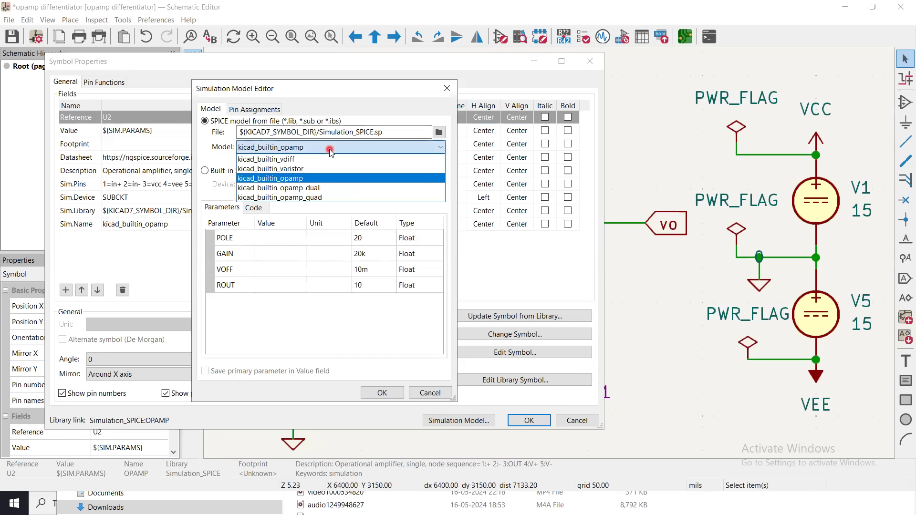
pyautogui.click(311, 178)
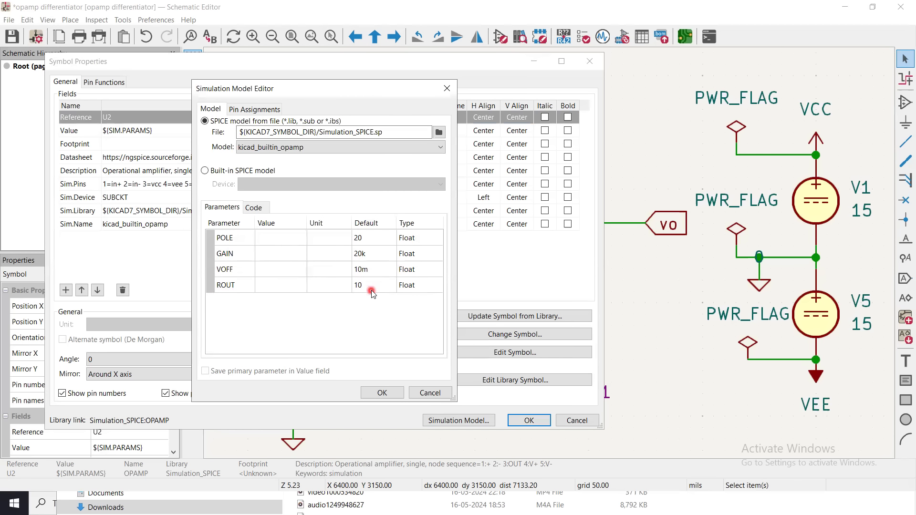
# Review the code line, pin assignments and default parameters of U2's kicad_builtin_opamp model.
pyautogui.click(260, 210)
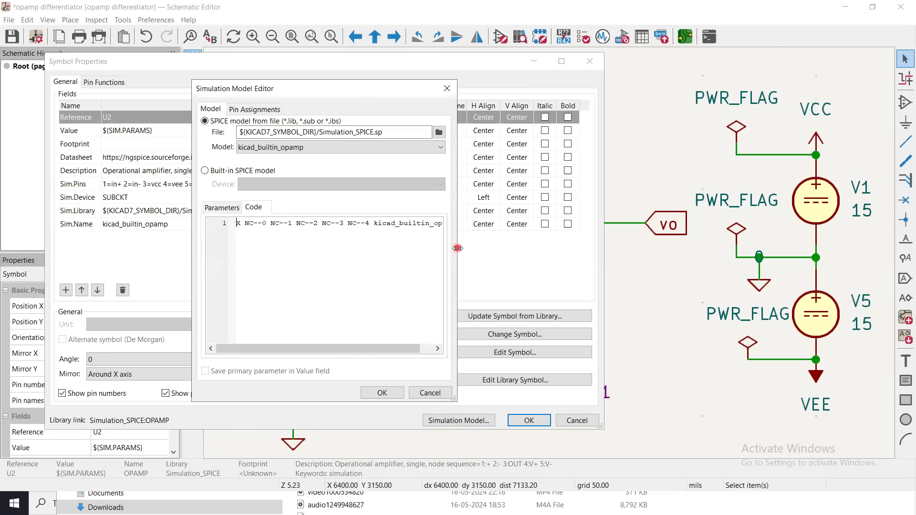
pyautogui.moveTo(457, 248); pyautogui.dragTo(618, 251)
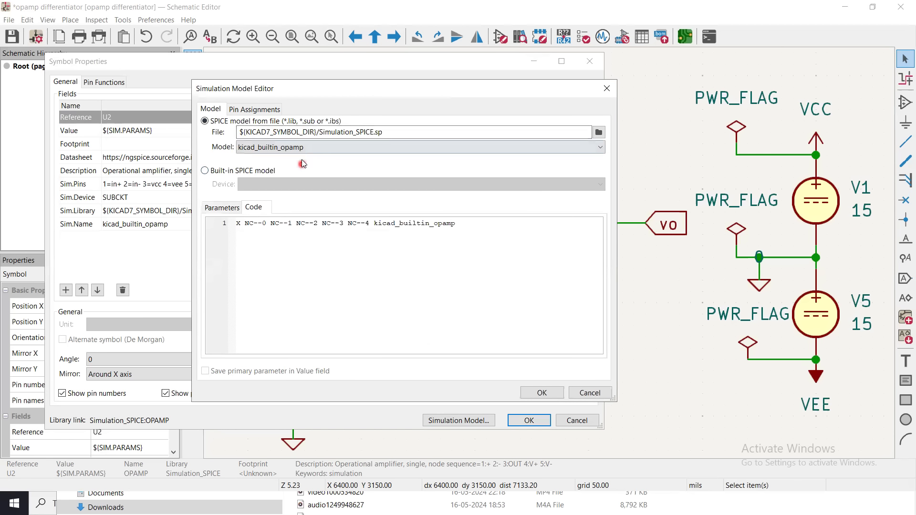
pyautogui.click(263, 111)
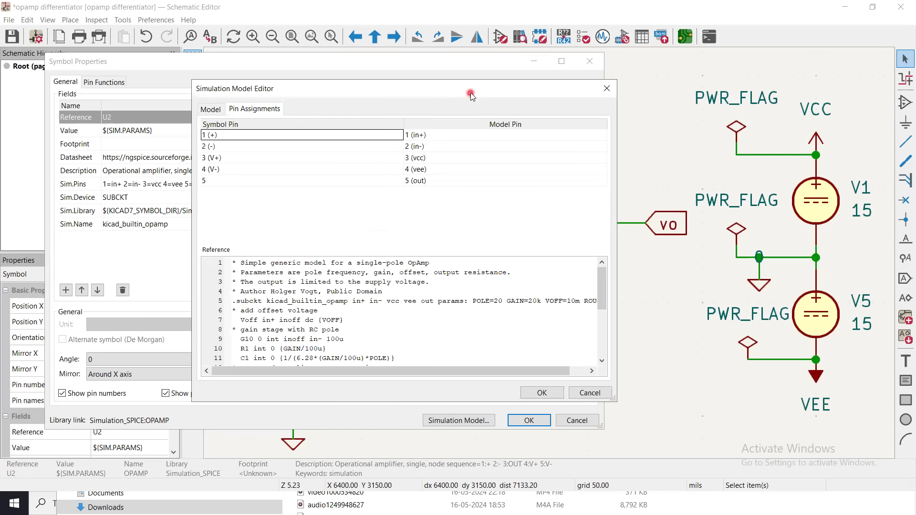
pyautogui.moveTo(470, 93); pyautogui.dragTo(769, 183)
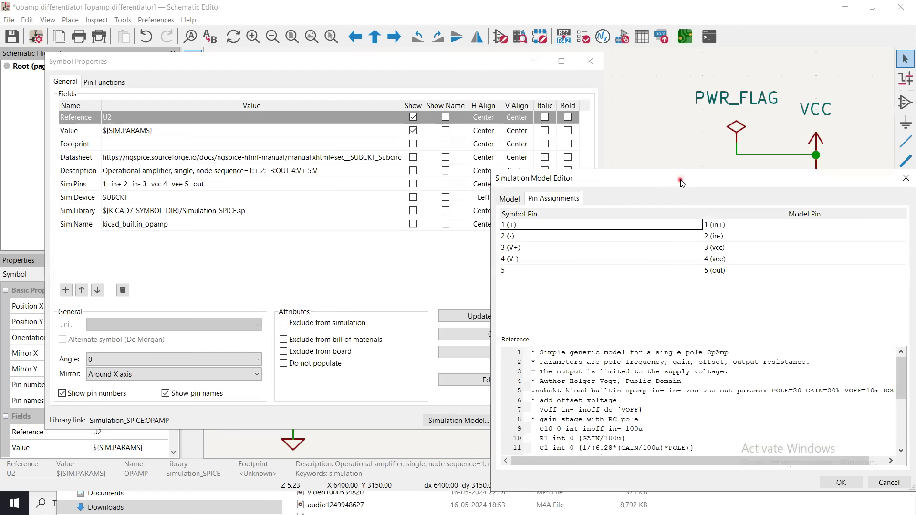
pyautogui.moveTo(681, 179); pyautogui.dragTo(367, 99)
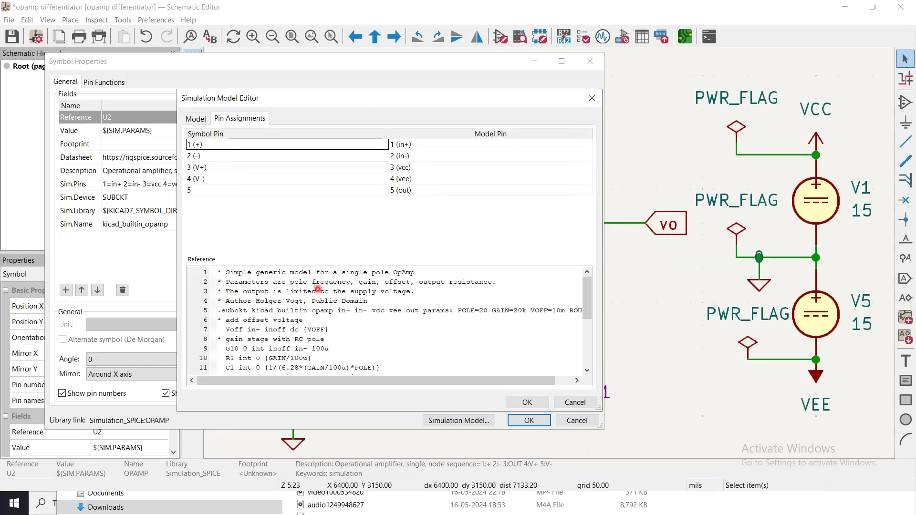
pyautogui.click(196, 119)
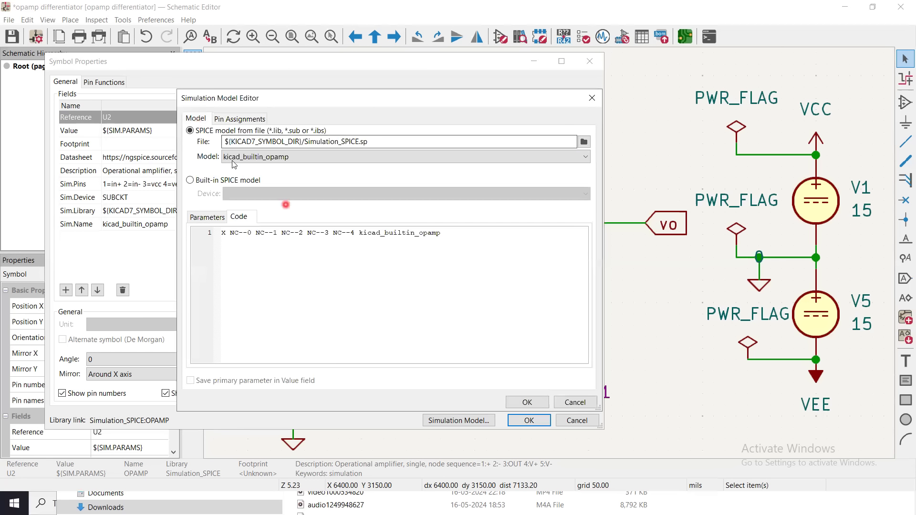
pyautogui.click(211, 216)
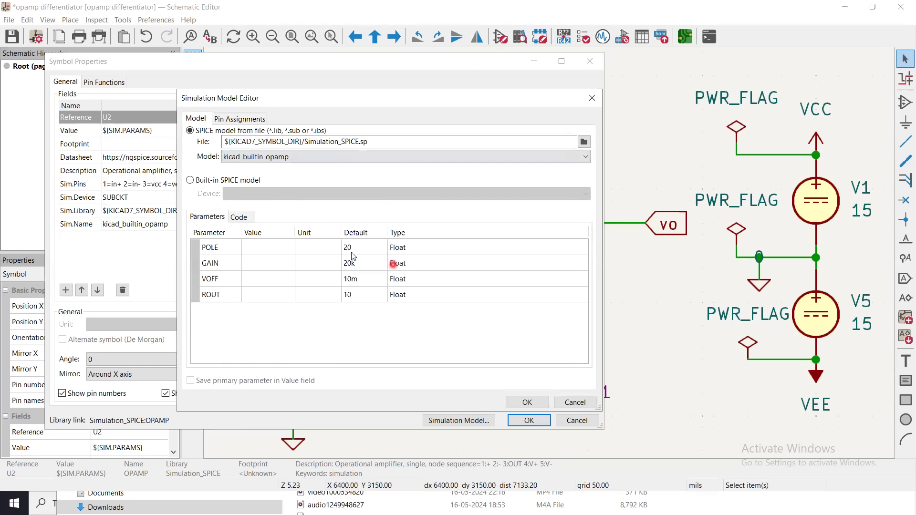
# Read through the reference subcircuit listing of U2's model down to its end, and close the model and symbol settings without applying changes.
pyautogui.click(229, 119)
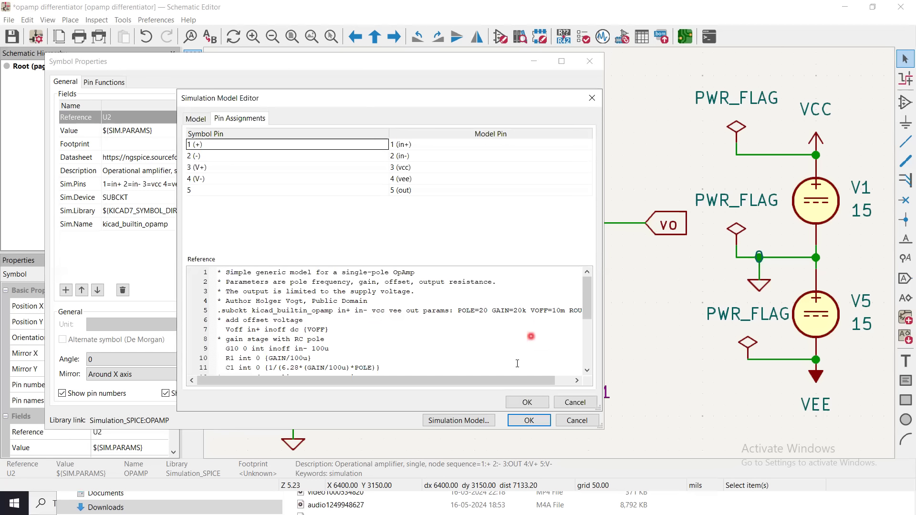
pyautogui.moveTo(508, 381)
pyautogui.mouseDown()
pyautogui.moveTo(537, 383)
pyautogui.moveTo(527, 385)
pyautogui.mouseUp()
pyautogui.moveTo(588, 309); pyautogui.dragTo(589, 335)
pyautogui.click(234, 330)
pyautogui.click(237, 339)
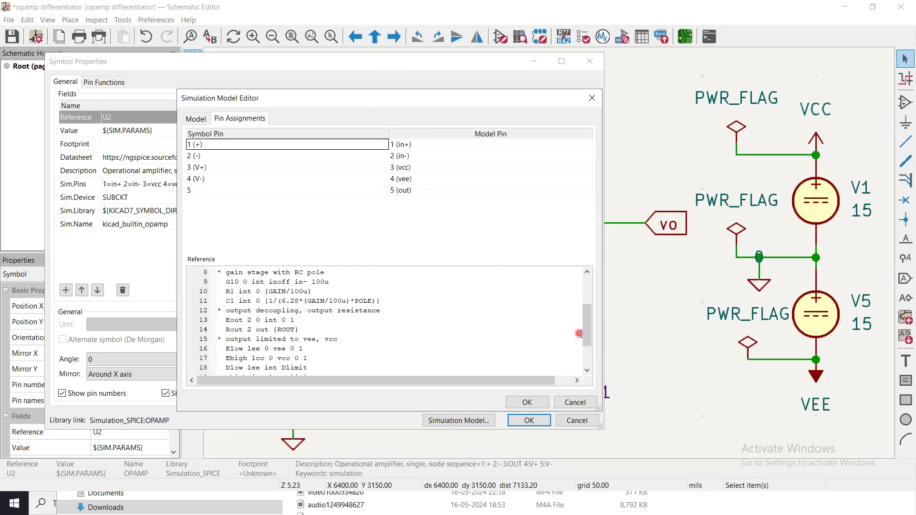
pyautogui.moveTo(587, 336); pyautogui.dragTo(588, 356)
pyautogui.click(230, 322)
pyautogui.click(293, 321)
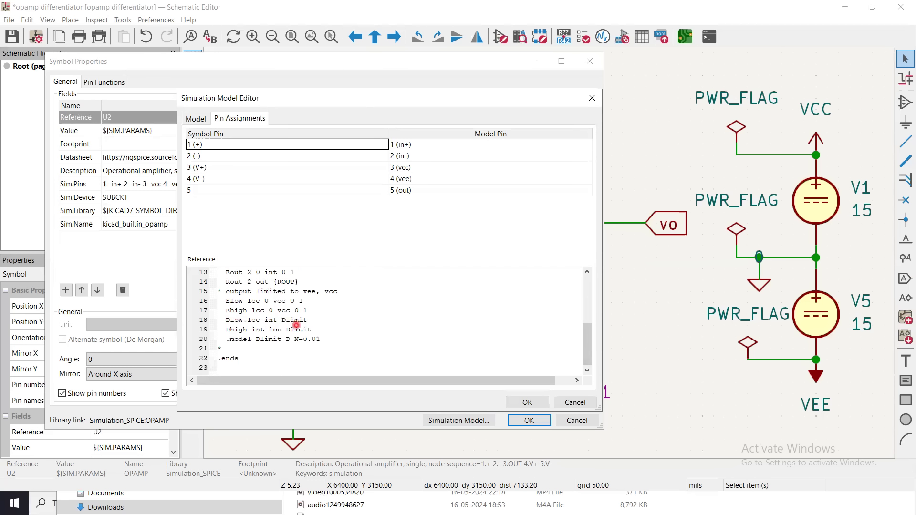
pyautogui.click(274, 320)
pyautogui.click(304, 330)
pyautogui.click(258, 341)
pyautogui.click(249, 351)
pyautogui.click(308, 346)
pyautogui.click(538, 419)
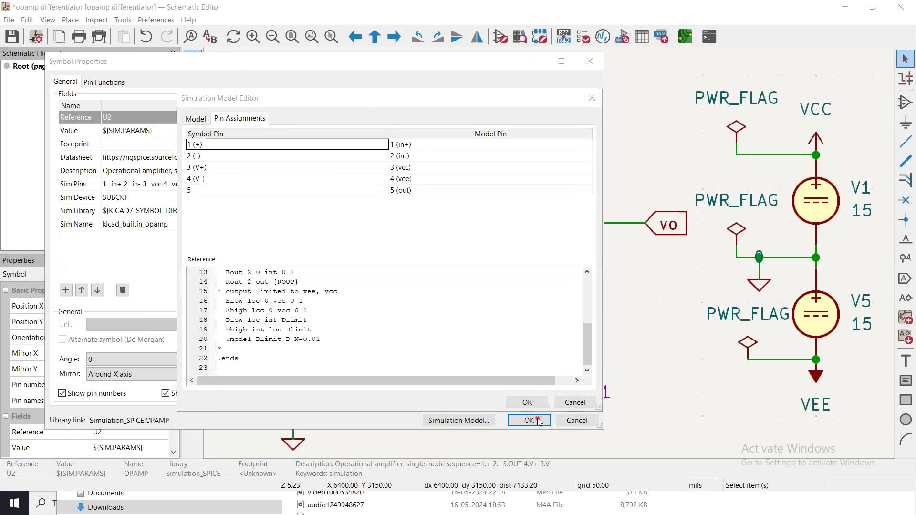
pyautogui.click(574, 420)
pyautogui.click(577, 404)
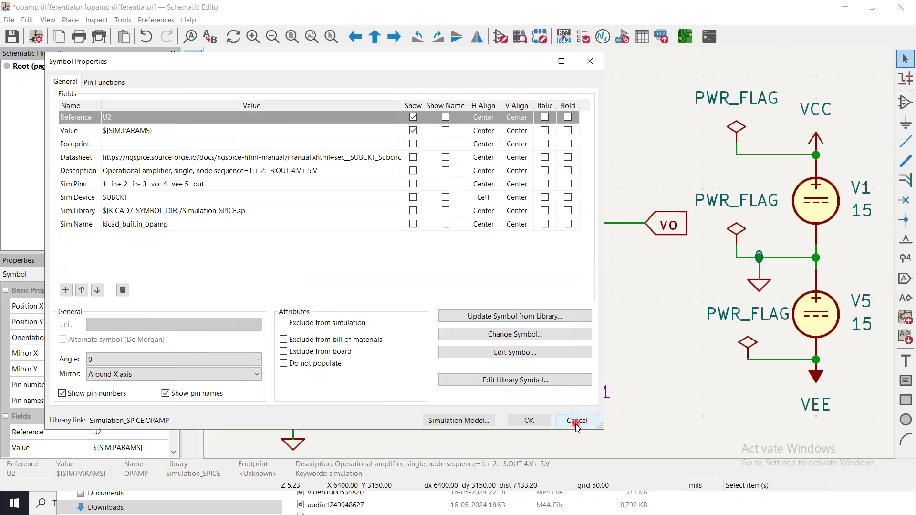
pyautogui.click(576, 421)
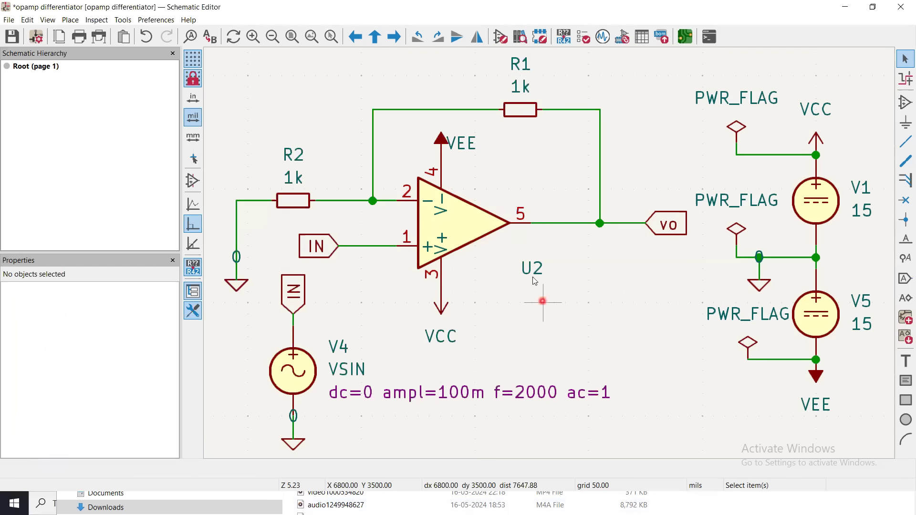
# Run the electrical rules check on the schematic and close the checker.
pyautogui.click(583, 37)
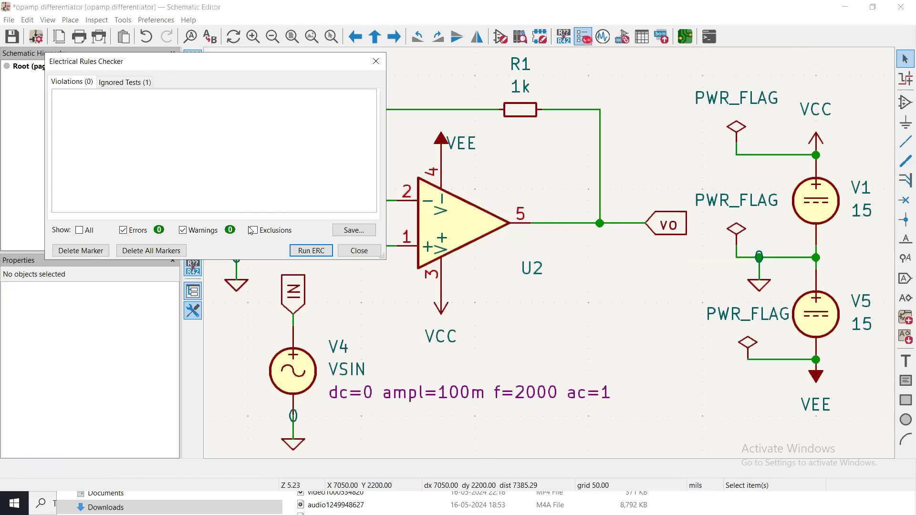
pyautogui.click(302, 251)
pyautogui.click(302, 251)
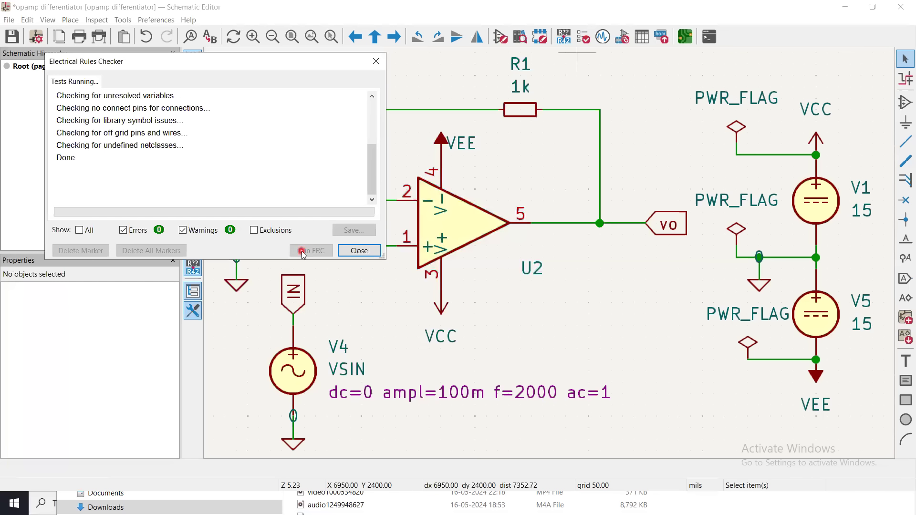
pyautogui.click(363, 251)
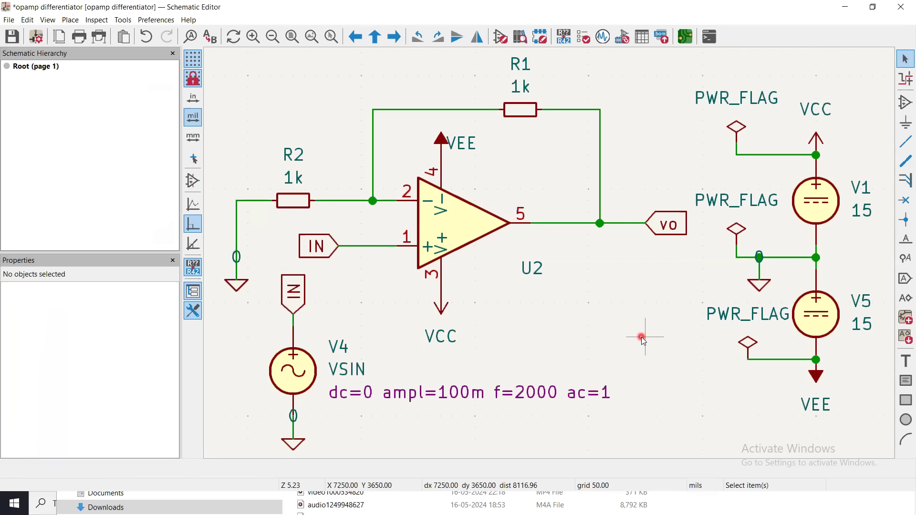
# Recheck the SPICE library file, model name and parameters assigned to op-amp U2, and close its settings without applying changes.
pyautogui.click(604, 40)
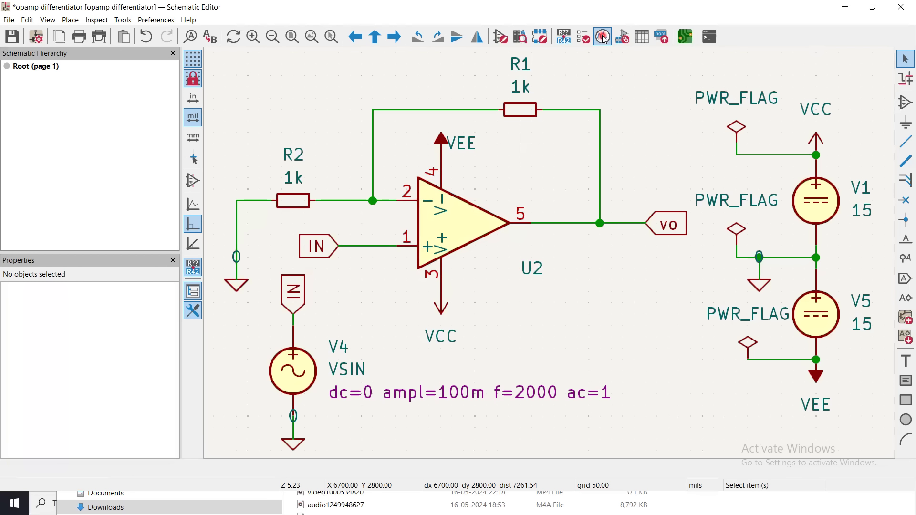
pyautogui.click(445, 219)
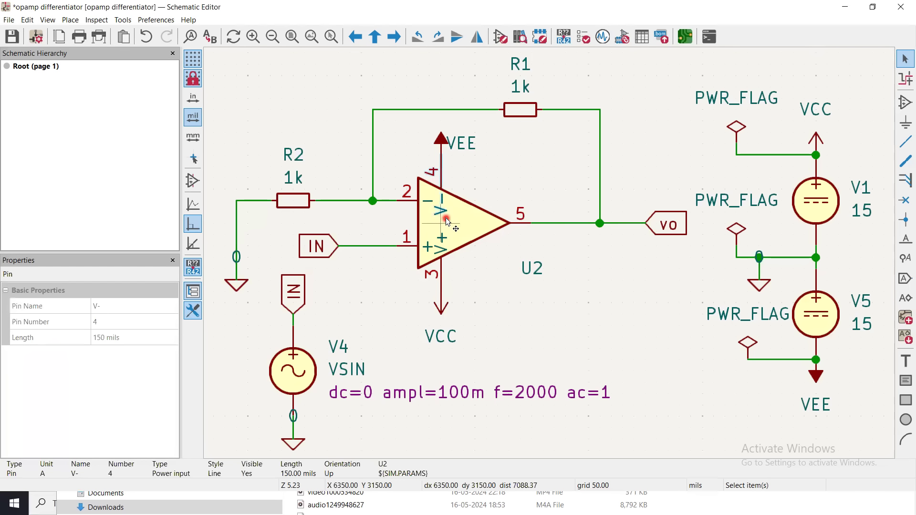
pyautogui.click(467, 226)
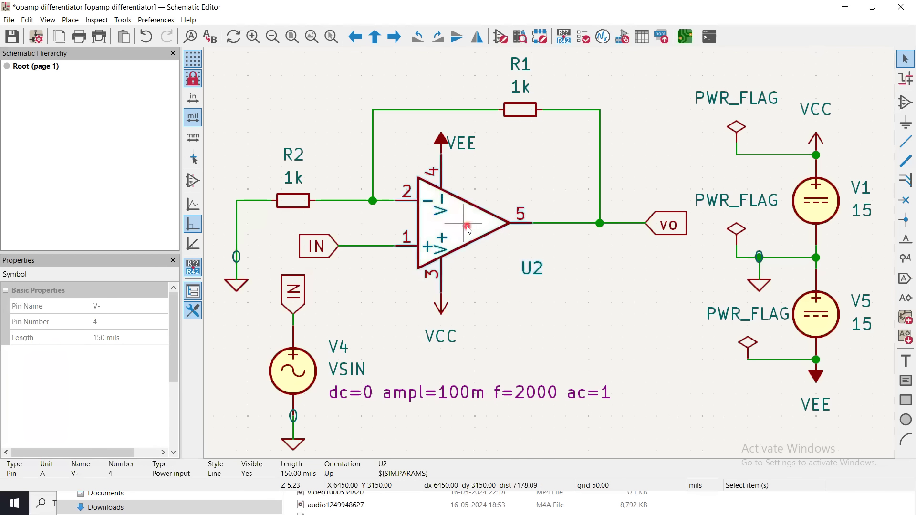
pyautogui.doubleClick(467, 227)
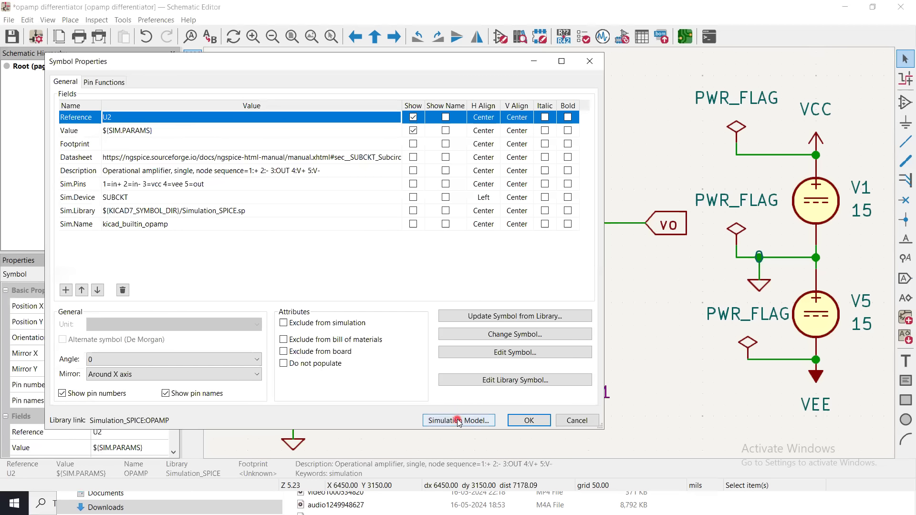
pyautogui.click(458, 421)
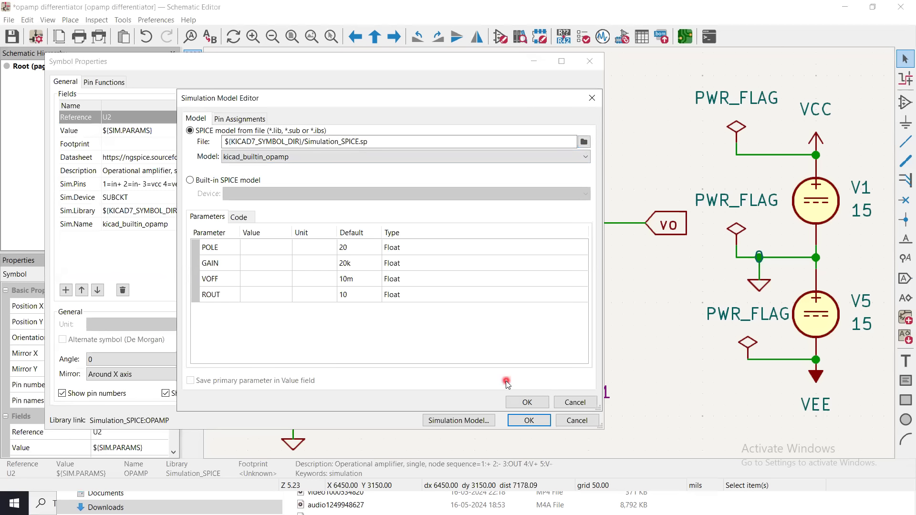
pyautogui.click(574, 403)
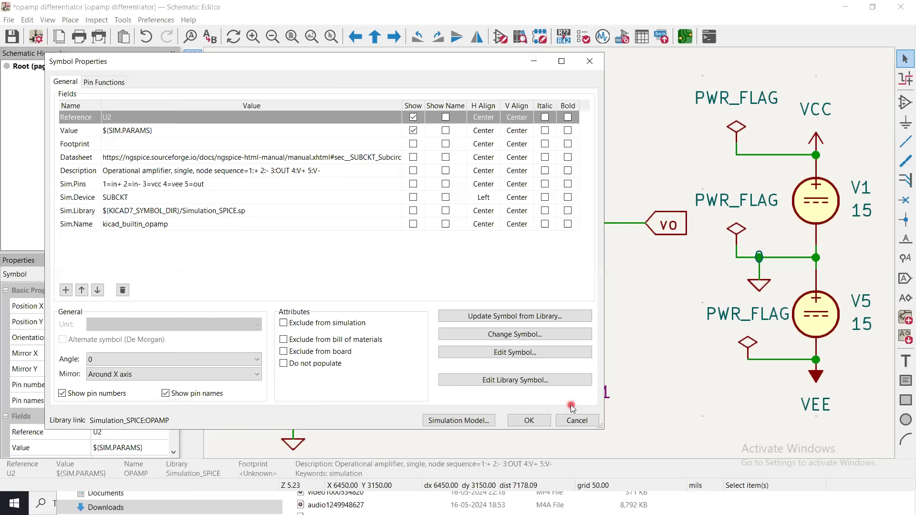
pyautogui.click(570, 420)
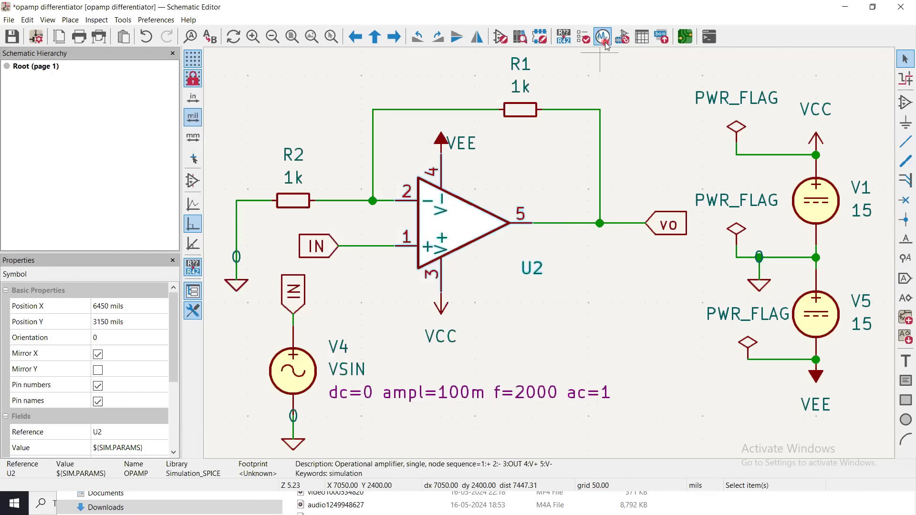
# Open the SPICE simulator for the op-amp schematic and display the circuit's generated SPICE netlist.
pyautogui.click(604, 41)
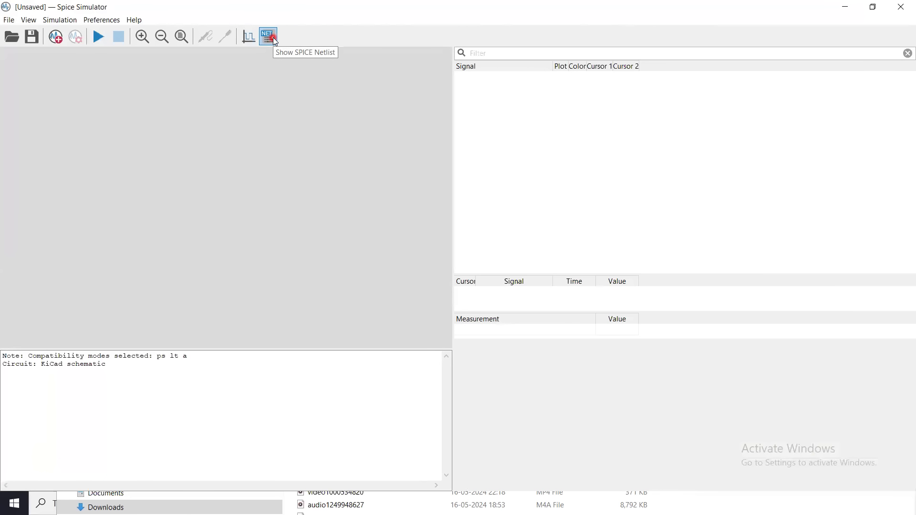
pyautogui.click(273, 37)
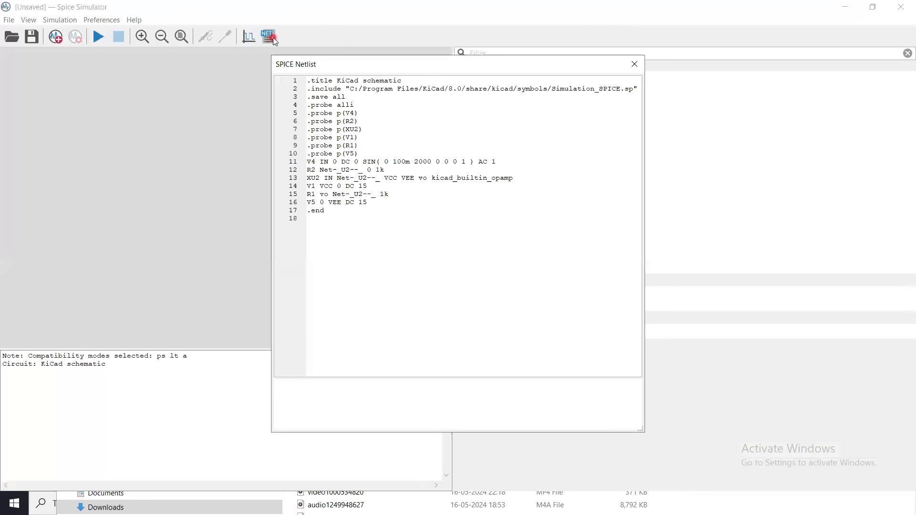
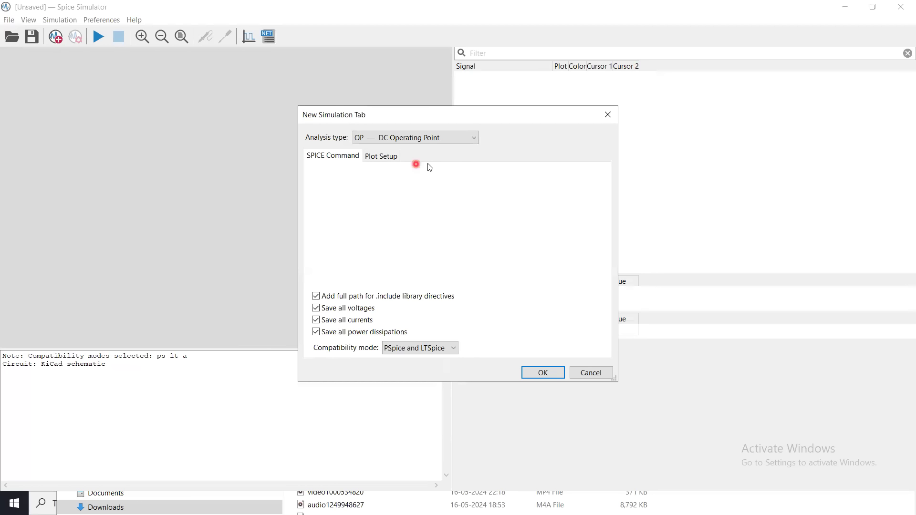
pyautogui.click(418, 139)
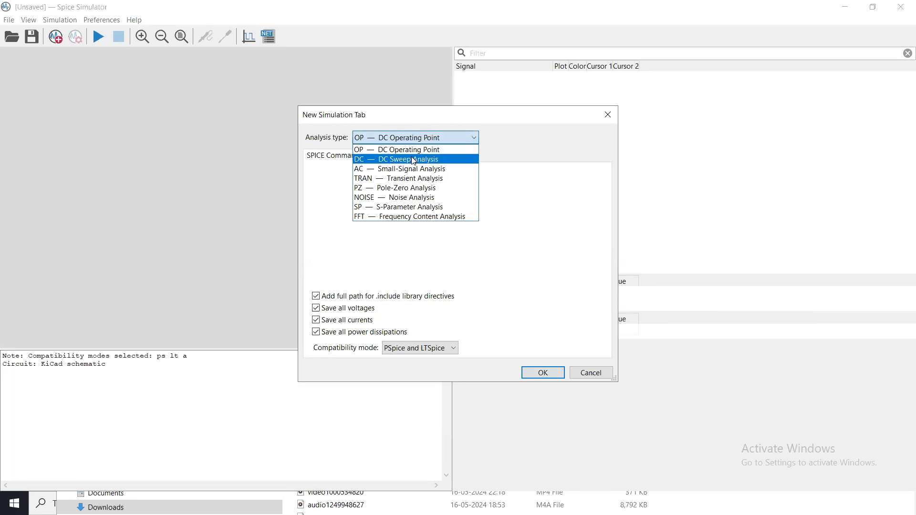
pyautogui.click(414, 160)
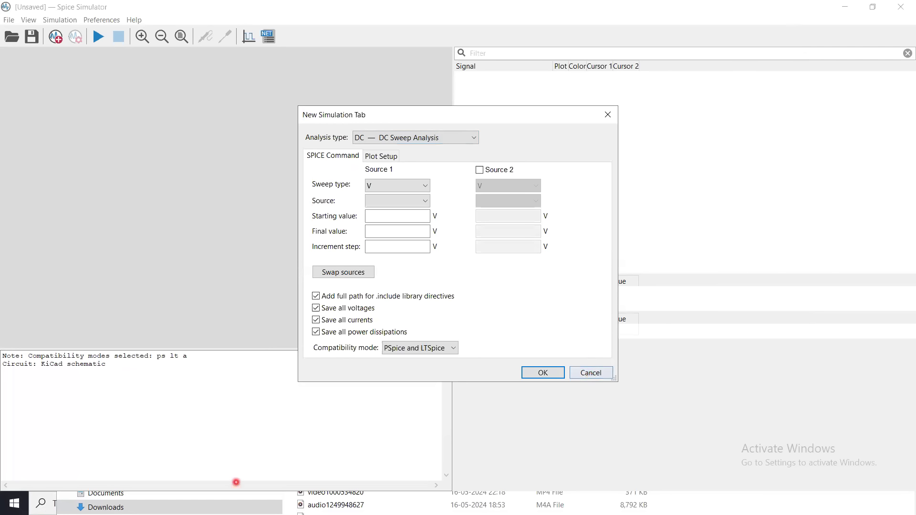
pyautogui.click(148, 506)
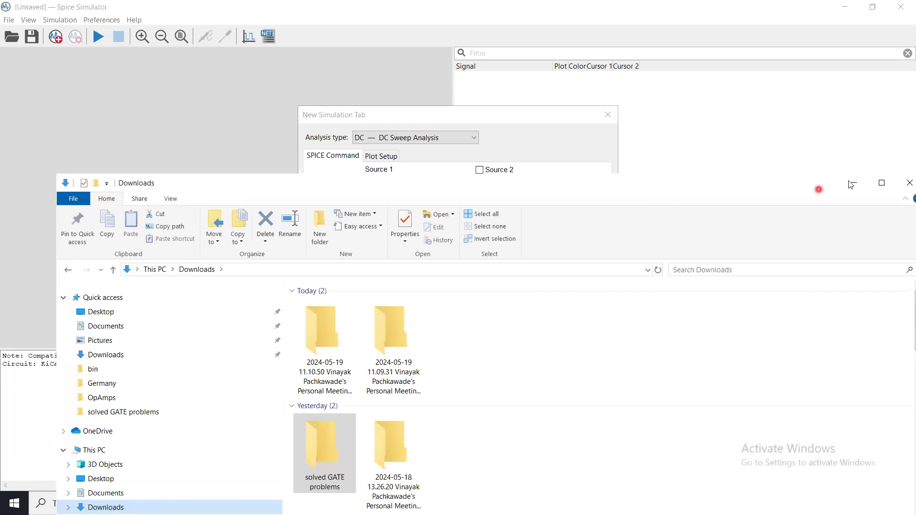
pyautogui.click(853, 184)
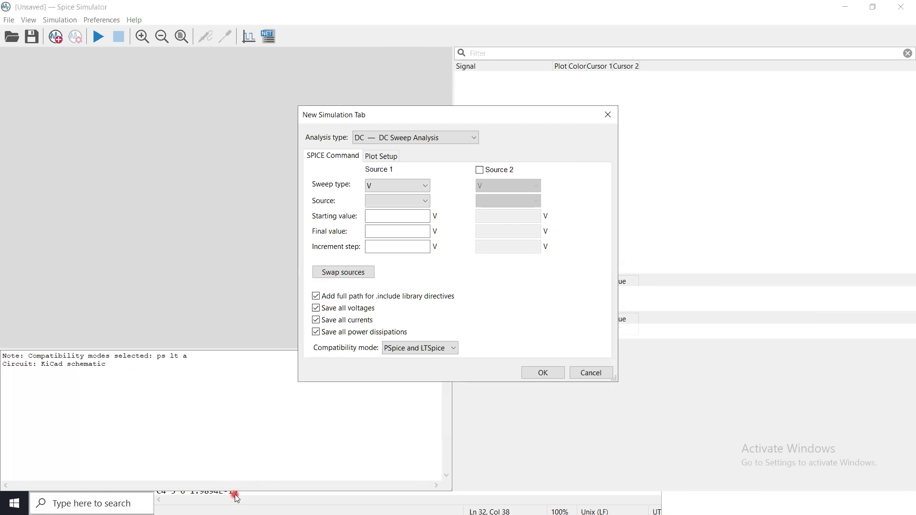
pyautogui.click(591, 372)
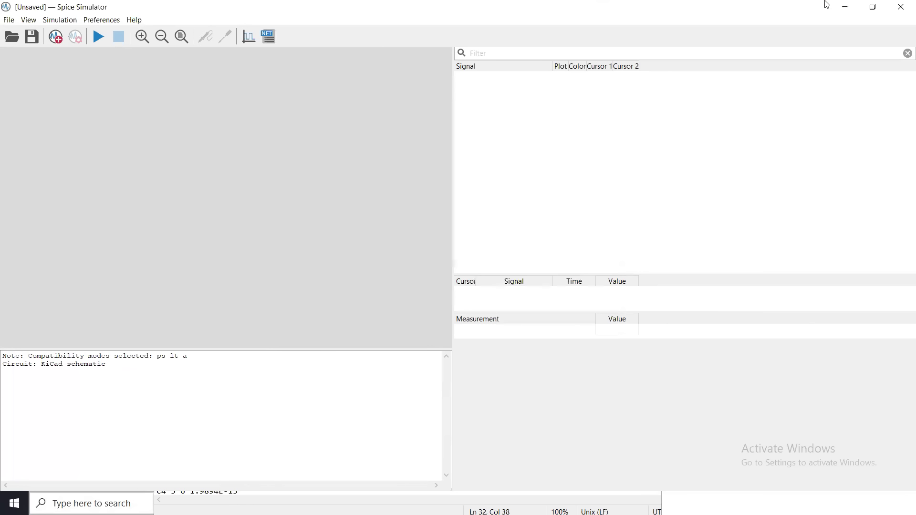
# Reduce and move the simulator window to review the op-amp schematic behind it, and bring the simulator back into view.
pyautogui.click(874, 7)
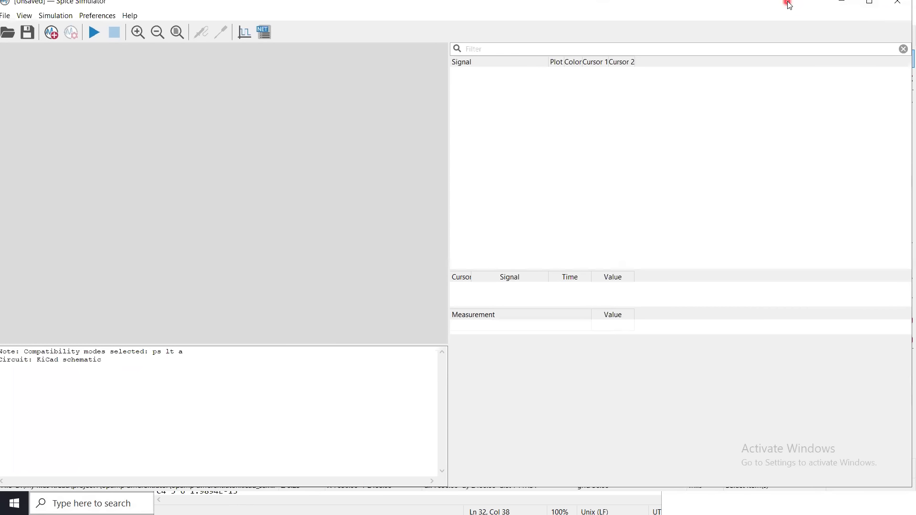
pyautogui.moveTo(788, 2); pyautogui.dragTo(708, 172)
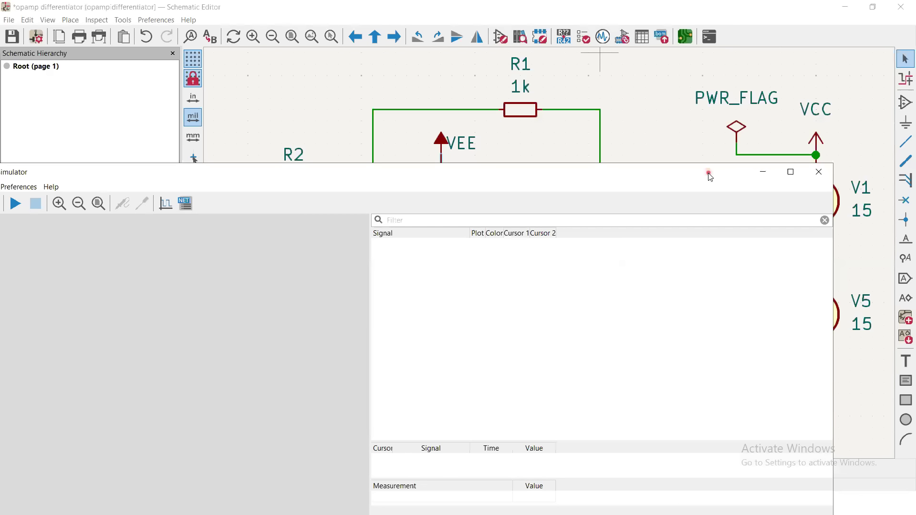
pyautogui.click(689, 132)
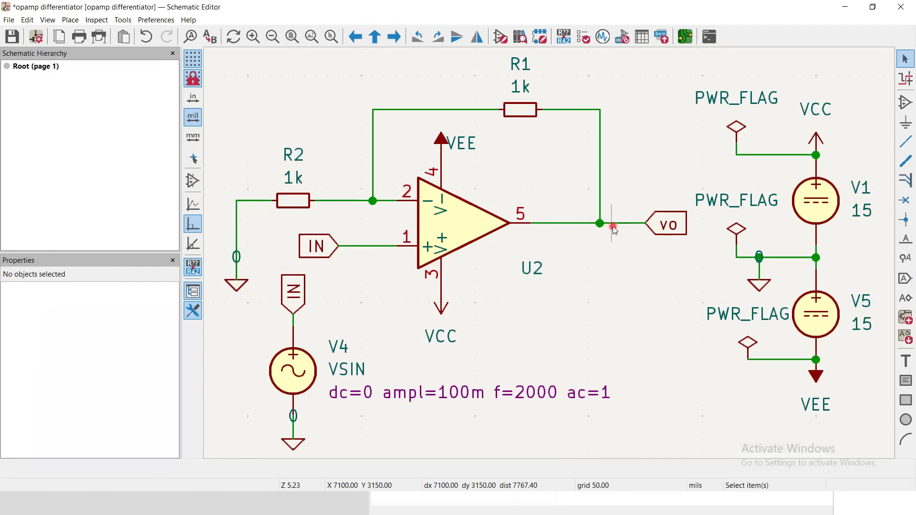
pyautogui.click(603, 37)
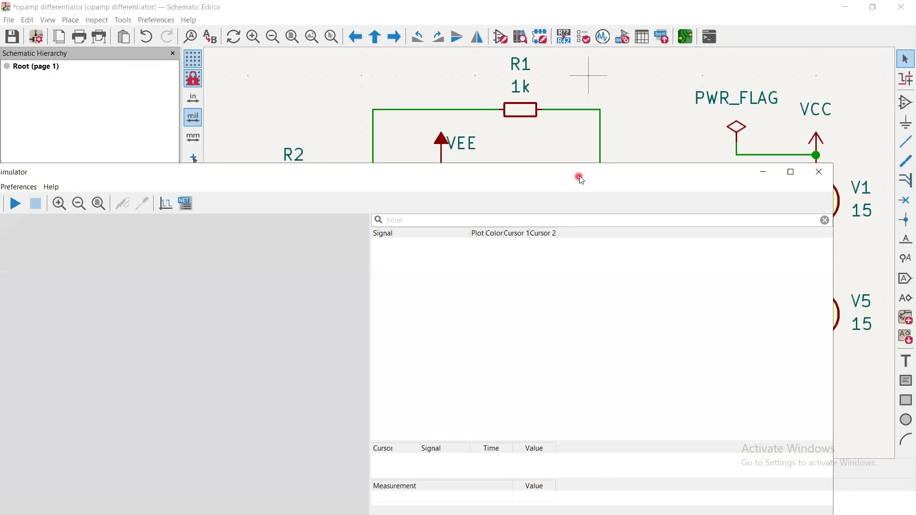
pyautogui.moveTo(580, 176); pyautogui.dragTo(712, 68)
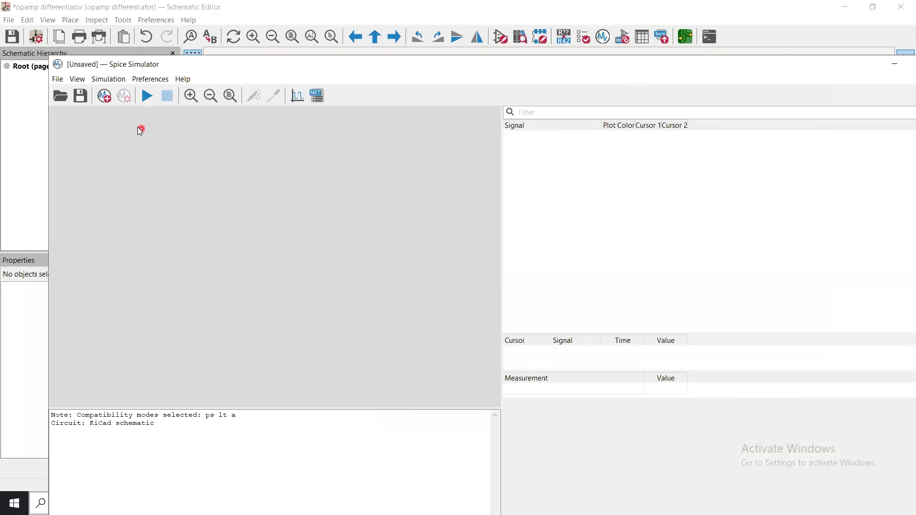
pyautogui.click(104, 97)
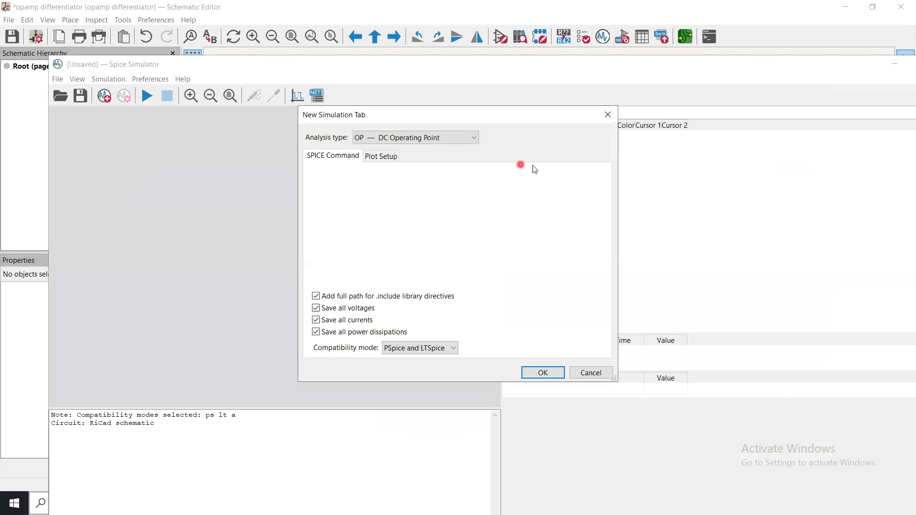
pyautogui.click(425, 135)
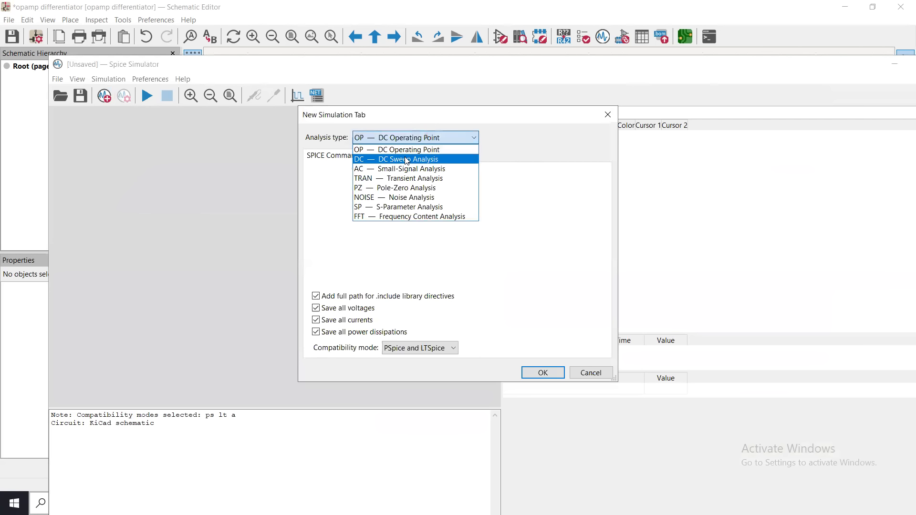
pyautogui.click(406, 160)
pyautogui.click(406, 160)
pyautogui.click(423, 186)
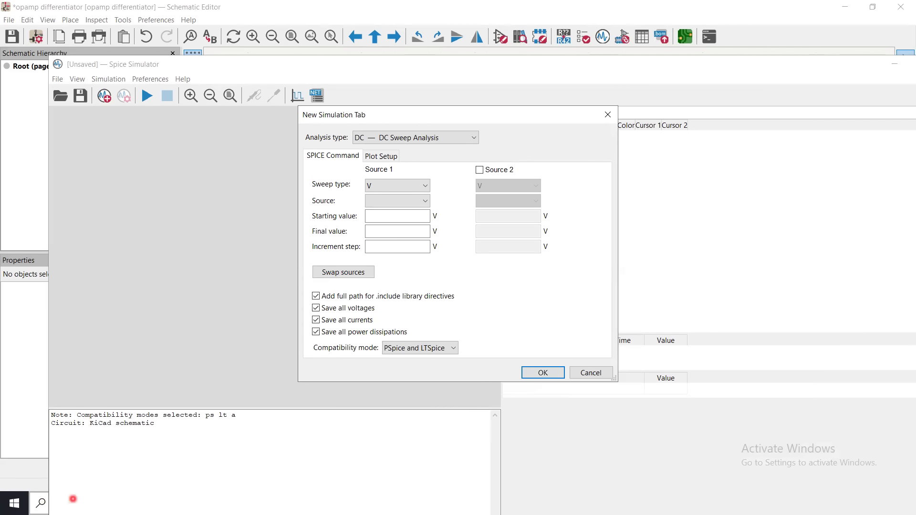
pyautogui.click(596, 373)
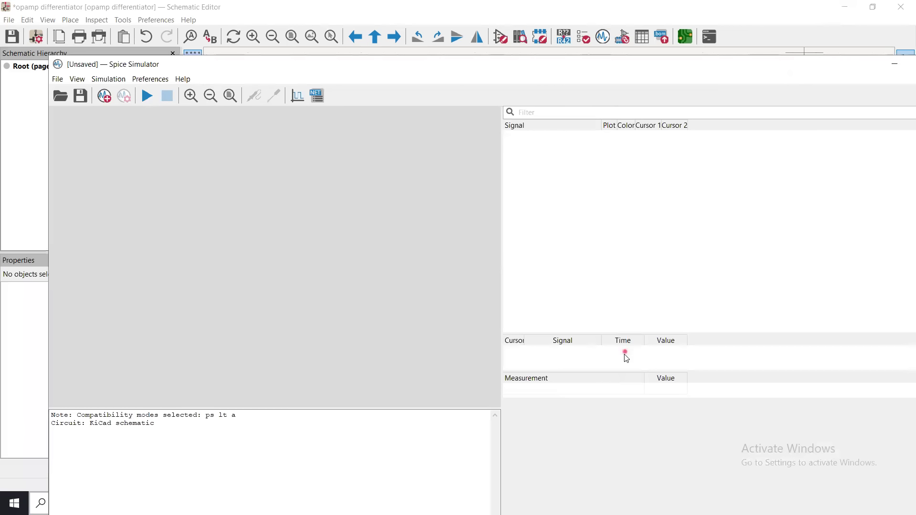
# Recheck the sources in the schematic and start a new DC sweep analysis in the simulator with voltage source V4 as Source 1.
pyautogui.click(898, 64)
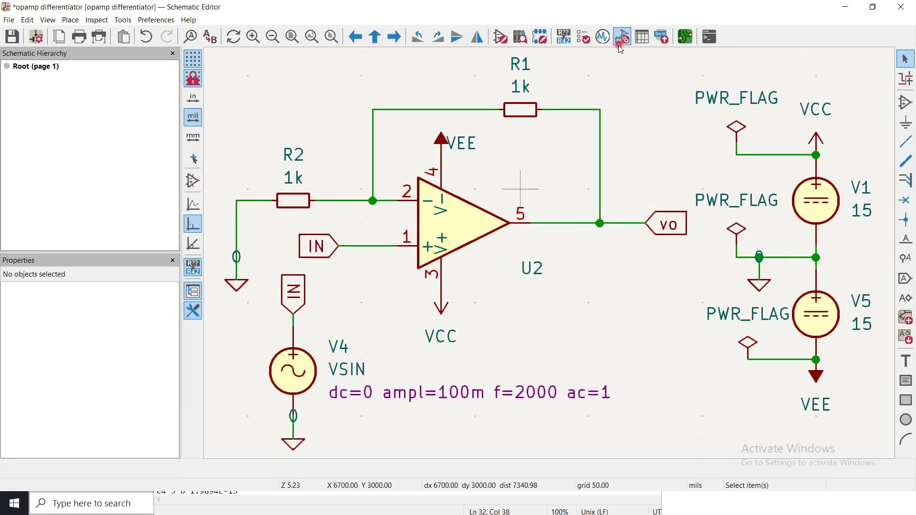
pyautogui.click(604, 37)
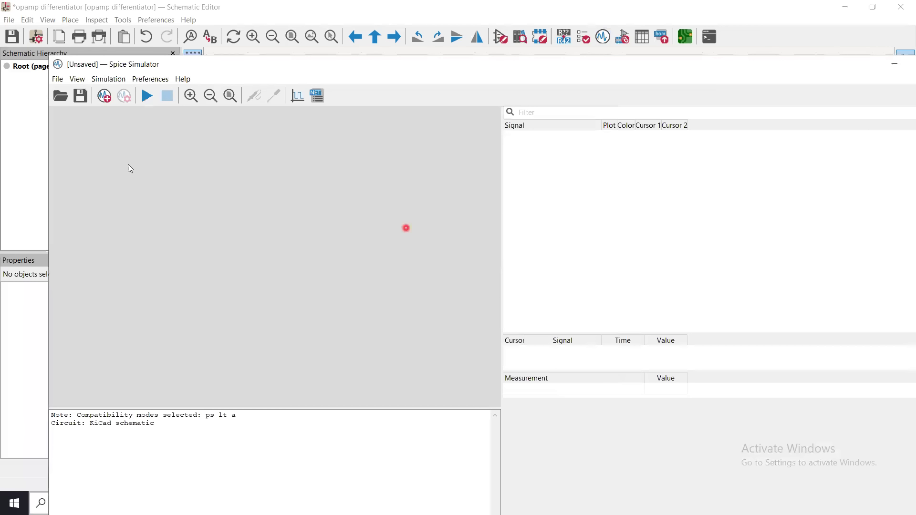
pyautogui.click(109, 102)
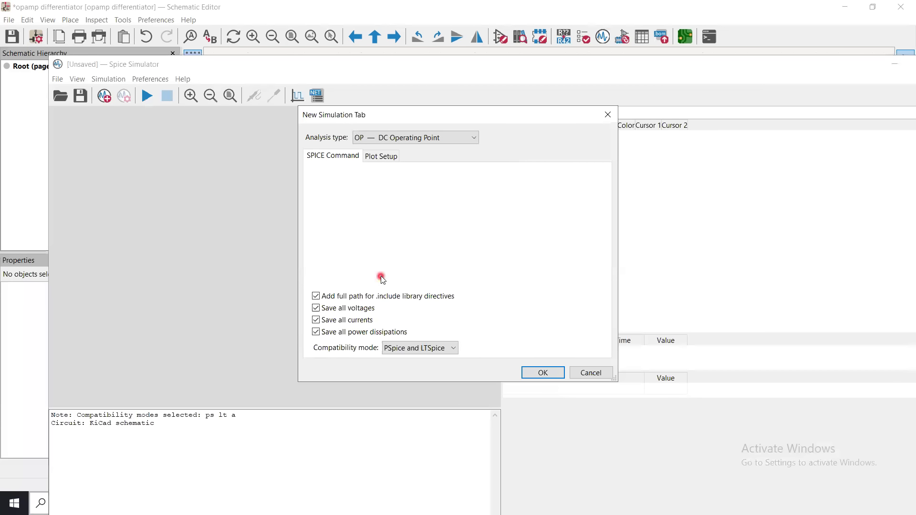
pyautogui.click(445, 143)
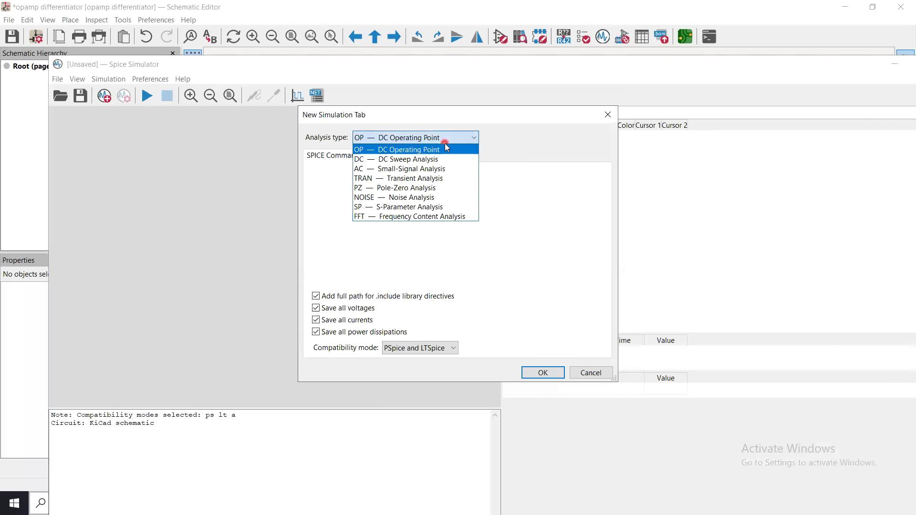
pyautogui.click(390, 160)
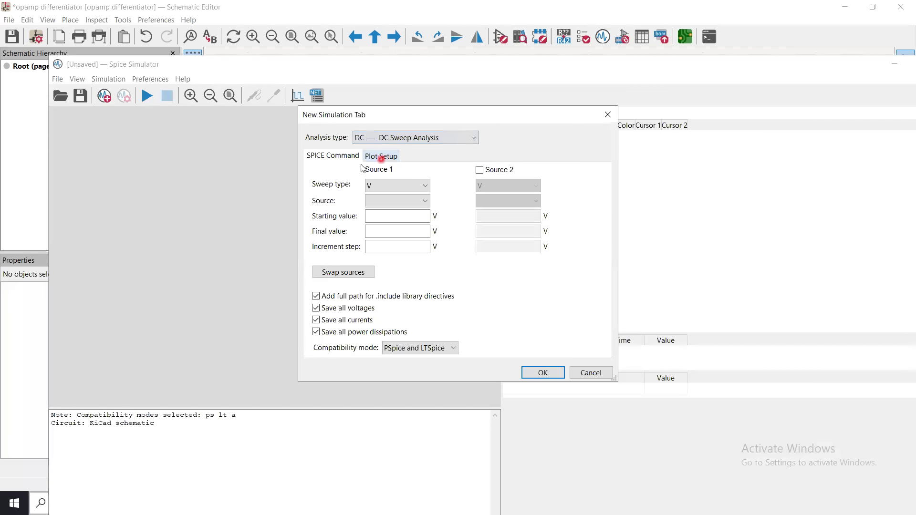
pyautogui.click(386, 188)
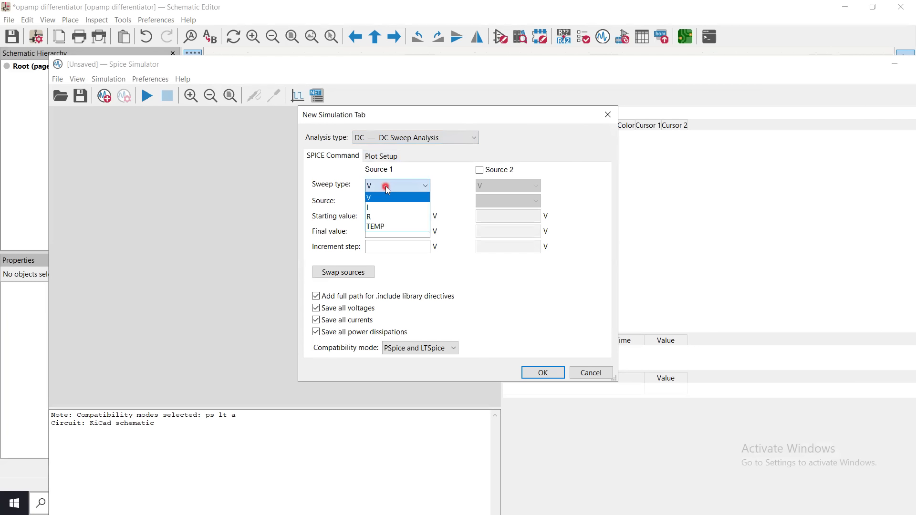
pyautogui.click(387, 187)
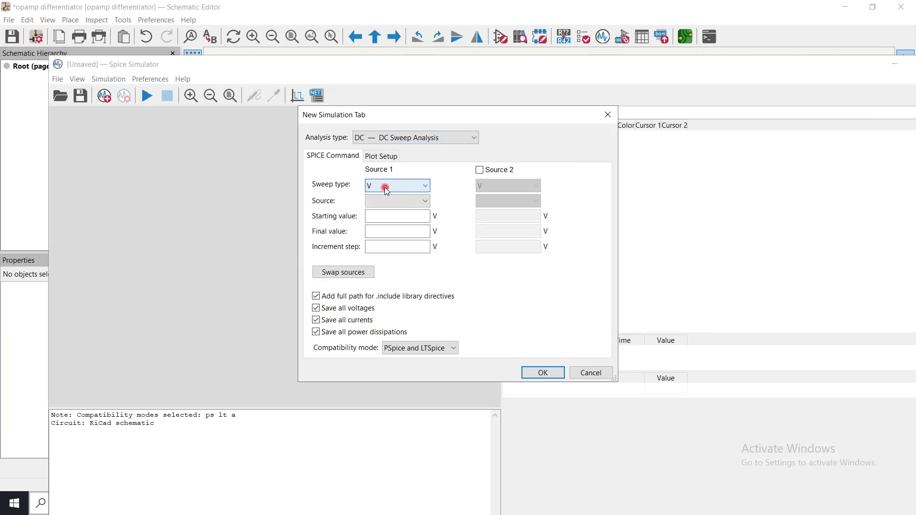
pyautogui.click(387, 201)
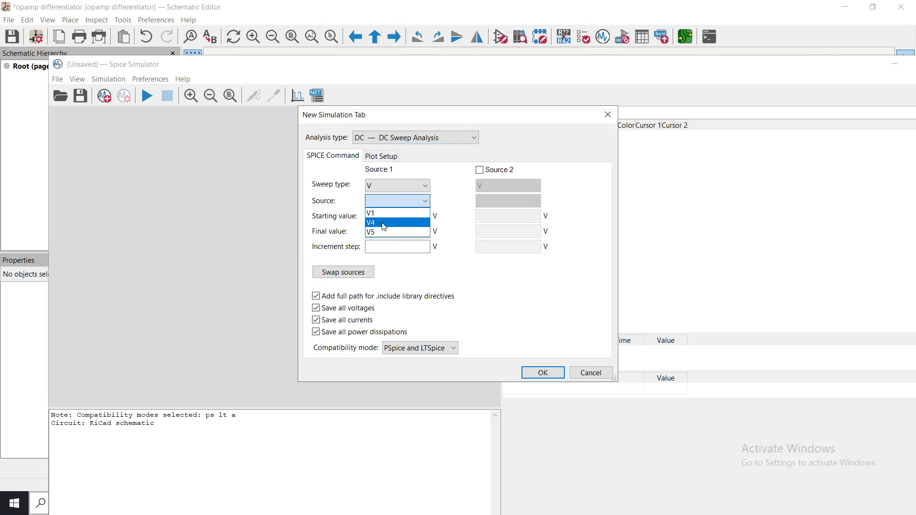
pyautogui.click(384, 223)
# Set the V4 sweep from -50m to 50m V with a 1m V increment, and create the analysis.
pyautogui.click(396, 216)
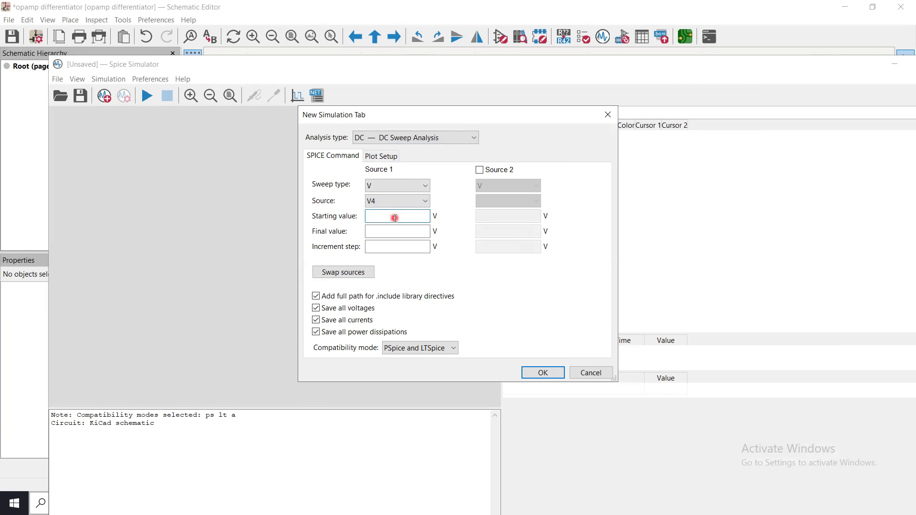
pyautogui.write('-')
pyautogui.click(388, 232)
pyautogui.write('50m')
pyautogui.click(387, 247)
pyautogui.write('1m')
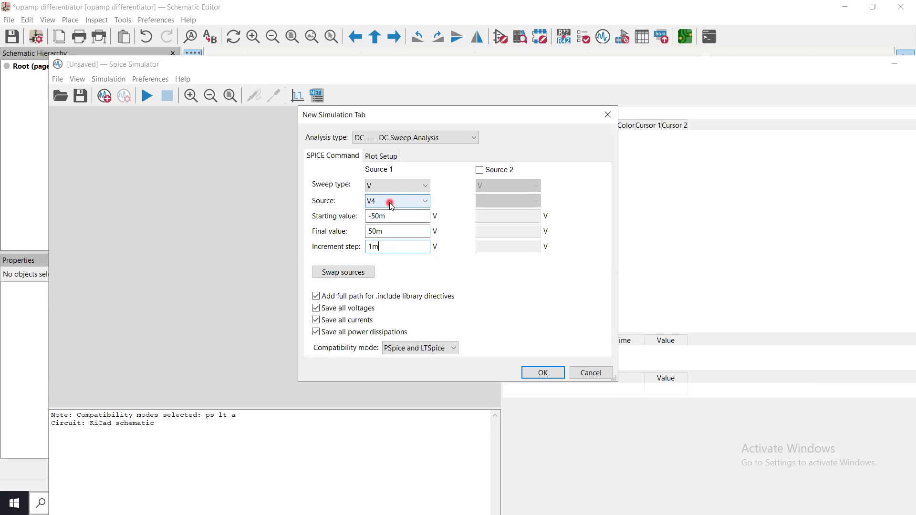
pyautogui.click(555, 374)
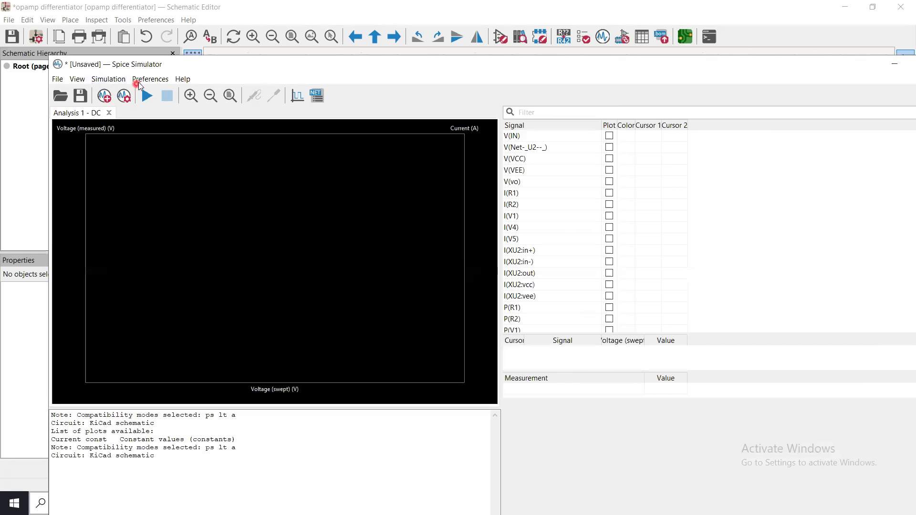
# Run the DC sweep, maximize the simulator window, and plot the input V(IN) and output V(vo).
pyautogui.click(147, 96)
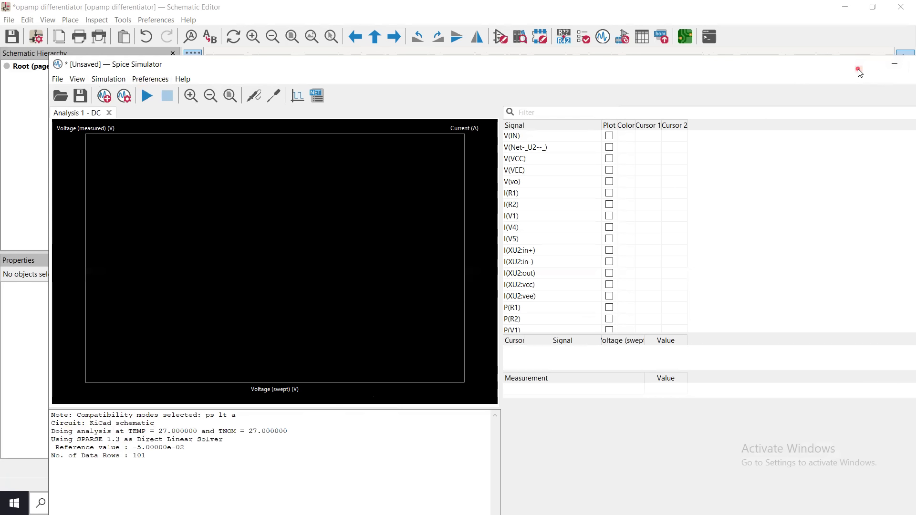
pyautogui.moveTo(868, 65); pyautogui.dragTo(831, 23)
pyautogui.click(886, 24)
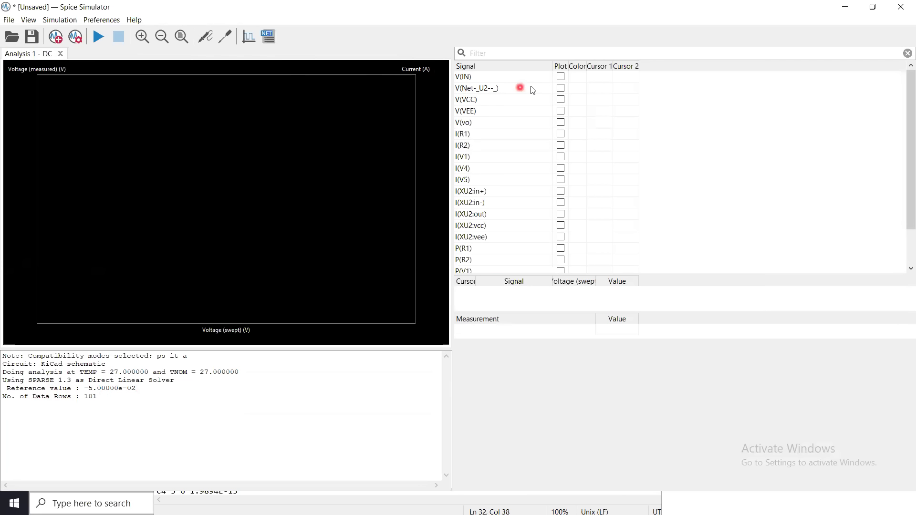
pyautogui.click(562, 76)
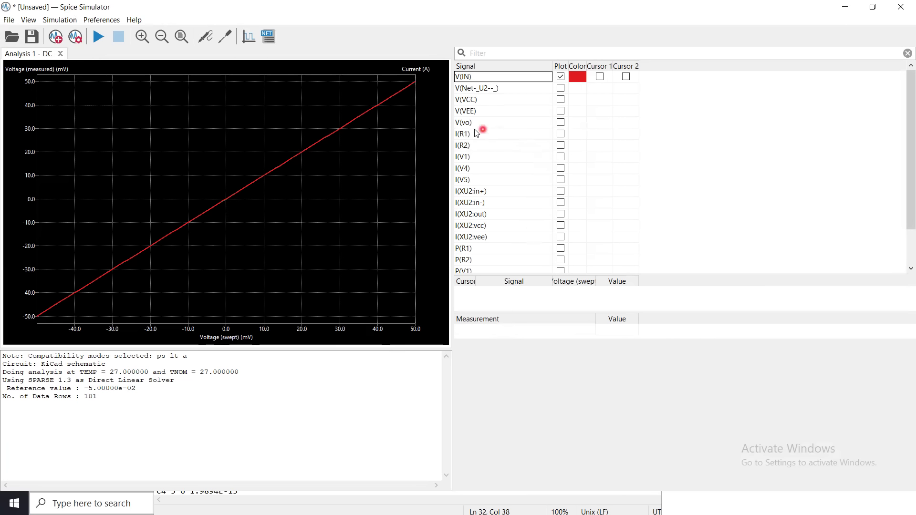
pyautogui.click(561, 123)
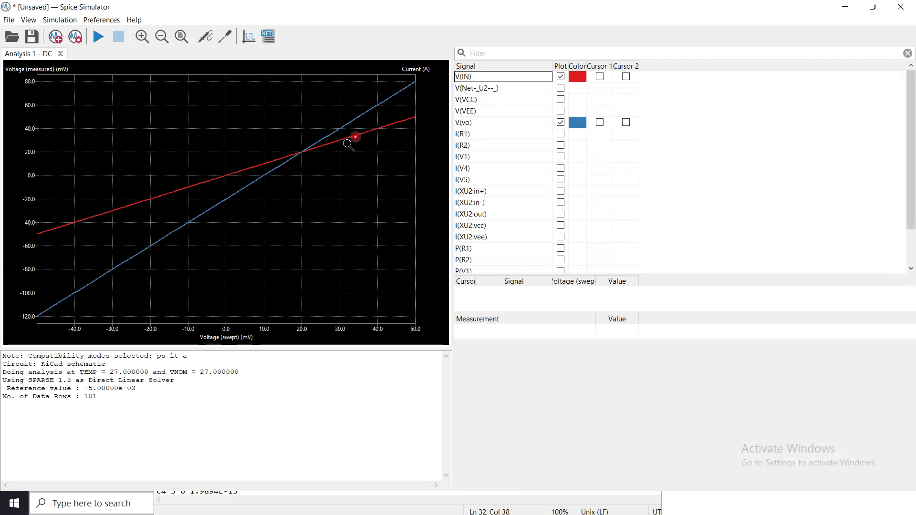
# Turn on the legend in the DC sweep's plot setup.
pyautogui.click(75, 38)
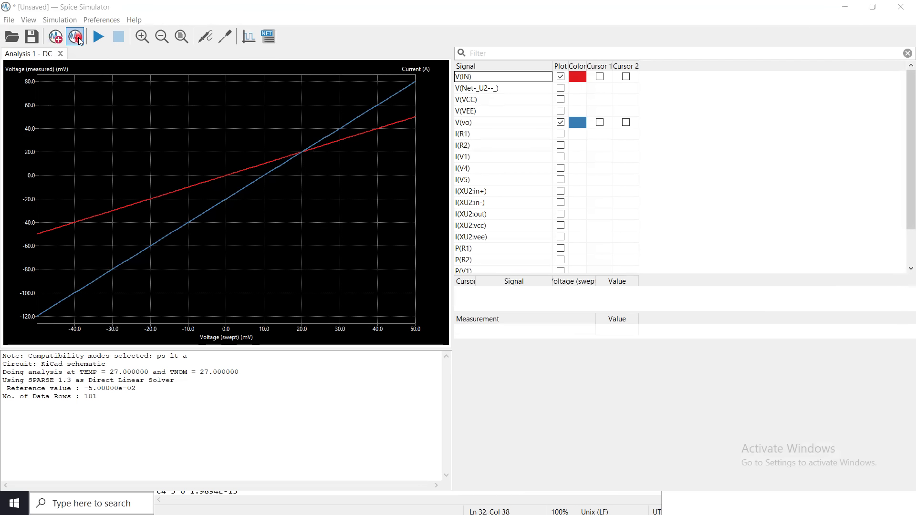
pyautogui.click(78, 38)
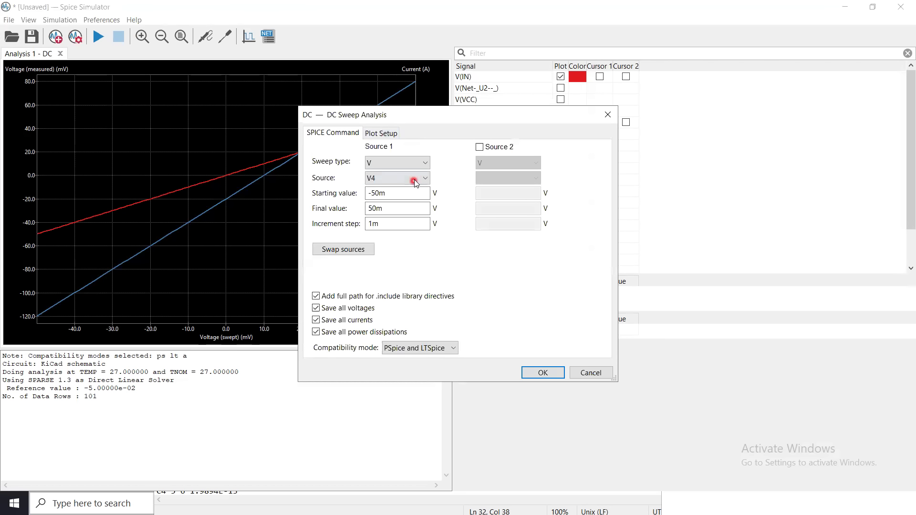
pyautogui.click(384, 133)
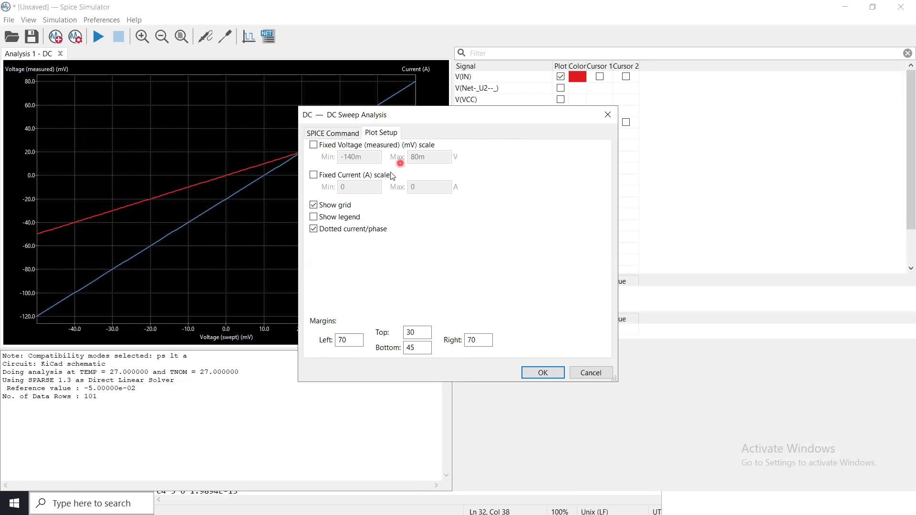
pyautogui.click(347, 218)
pyautogui.click(537, 373)
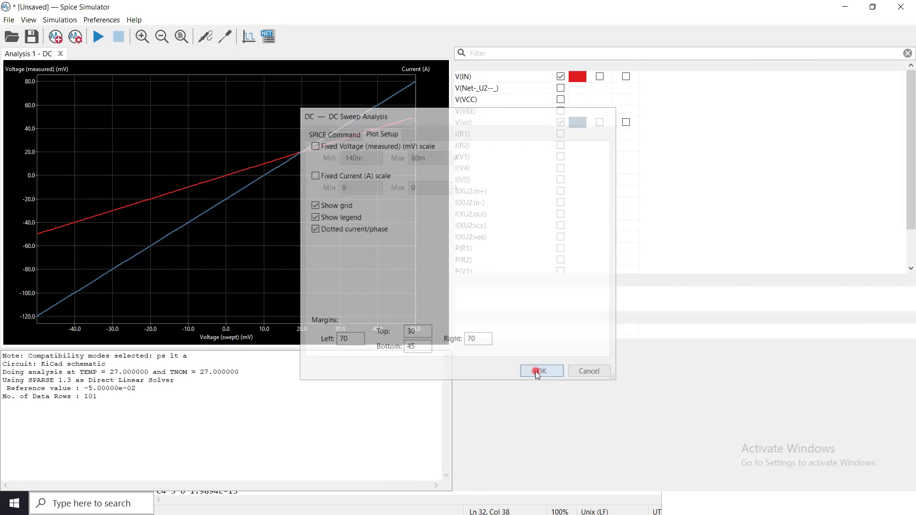
pyautogui.click(98, 44)
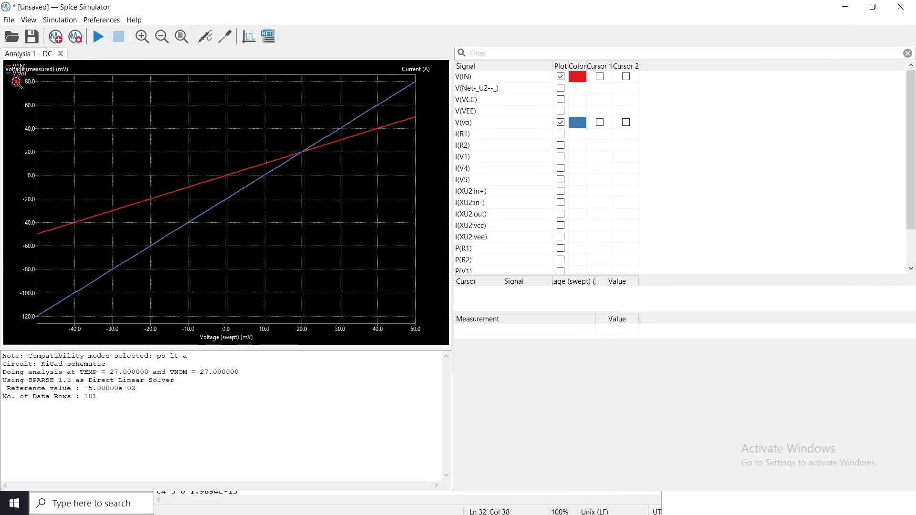
pyautogui.moveTo(27, 85); pyautogui.dragTo(17, 71)
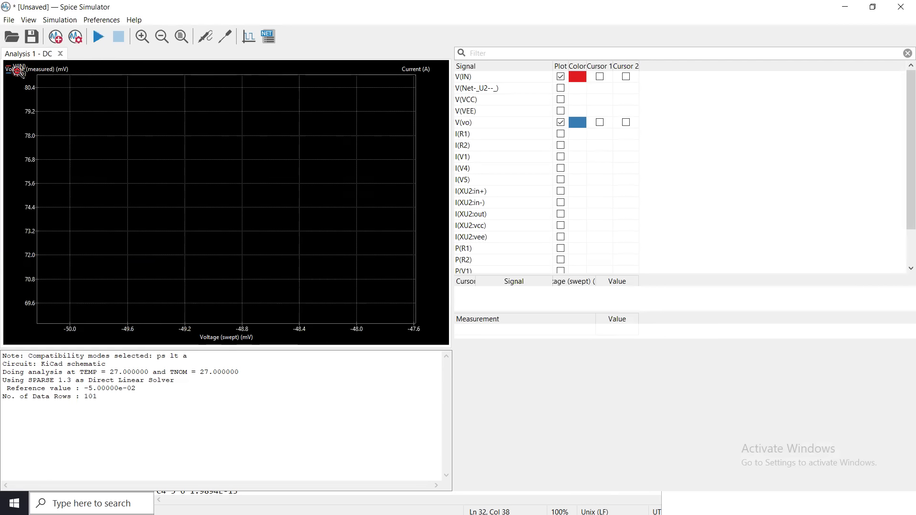
pyautogui.rightClick(70, 100)
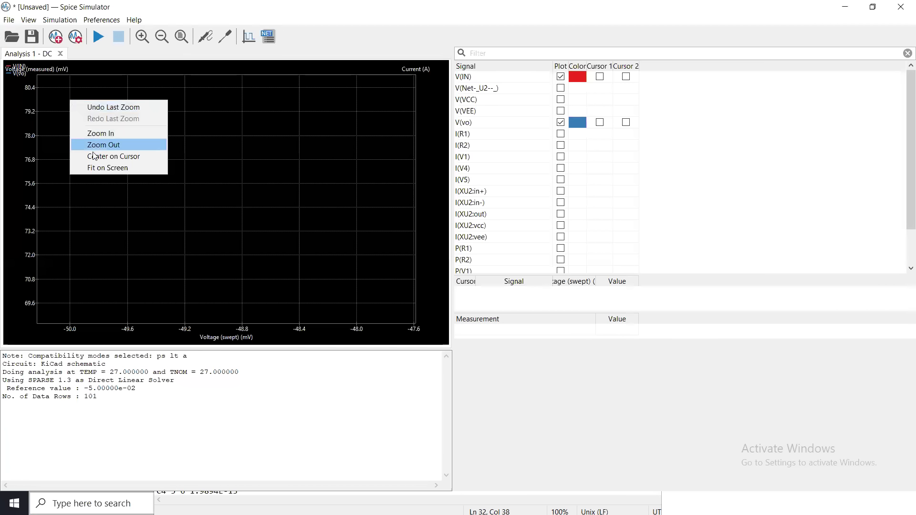
pyautogui.click(95, 169)
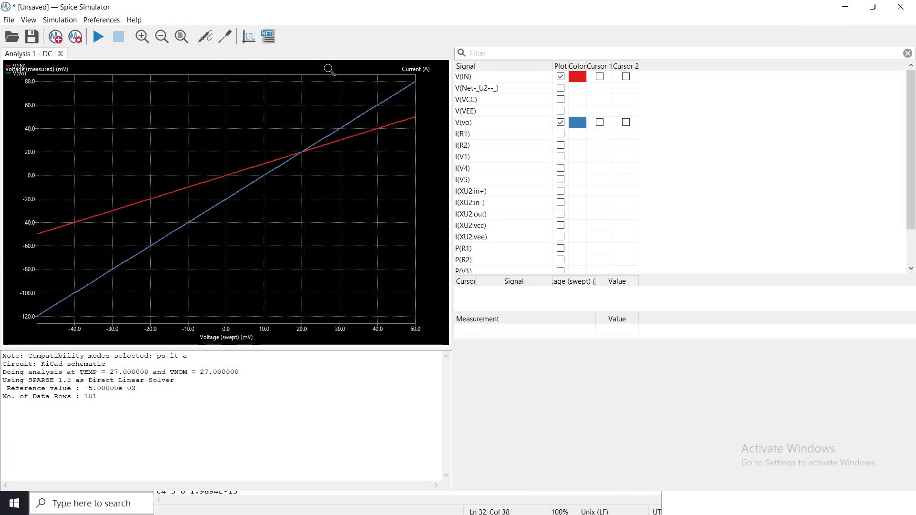
pyautogui.click(249, 36)
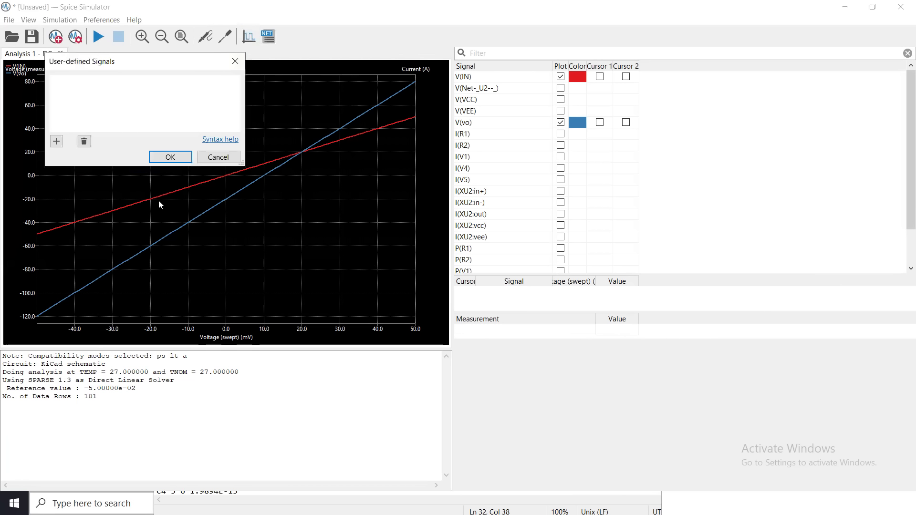
pyautogui.click(219, 157)
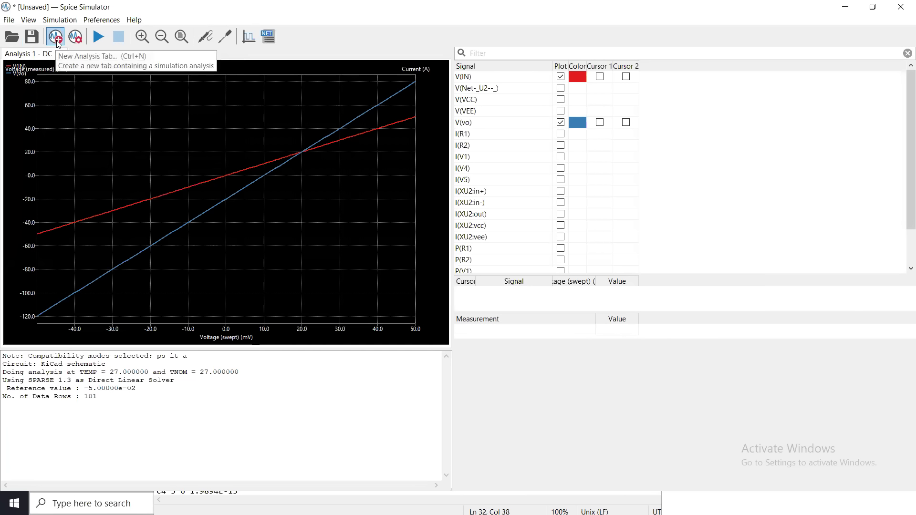
# Widen the V4 DC sweep to run from -150m to 150m V and rerun the analysis.
pyautogui.click(77, 41)
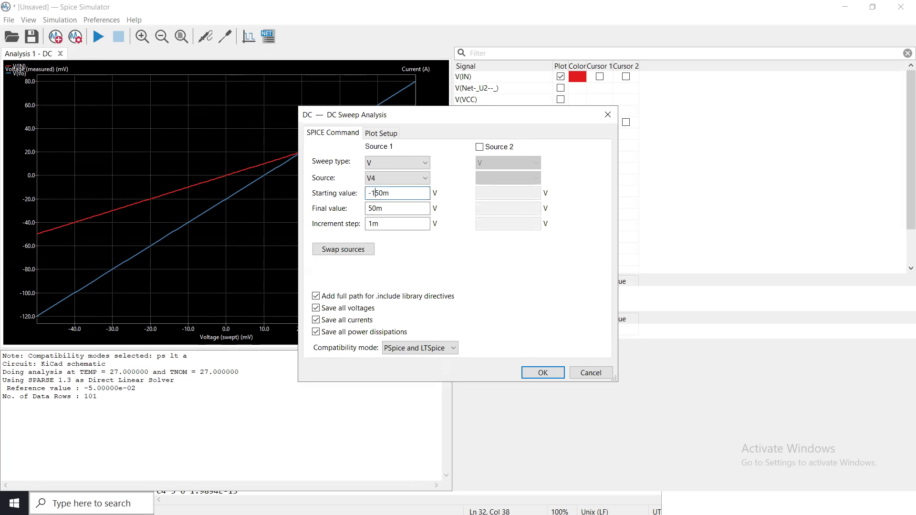
pyautogui.click(369, 209)
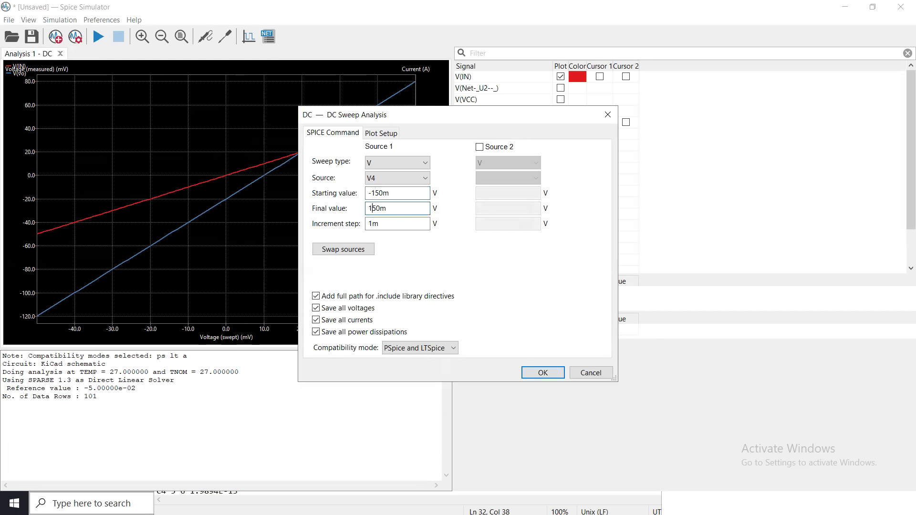
pyautogui.click(541, 372)
pyautogui.click(100, 37)
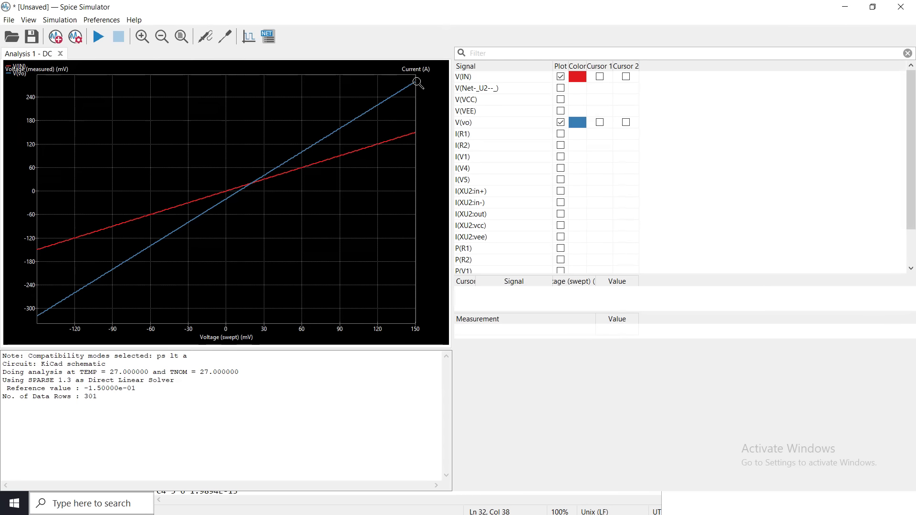
# Examine the upper end of the V(vo) curve in the DC sweep plot.
pyautogui.moveTo(416, 81)
pyautogui.mouseDown()
pyautogui.moveTo(420, 95)
pyautogui.moveTo(414, 83)
pyautogui.mouseUp()
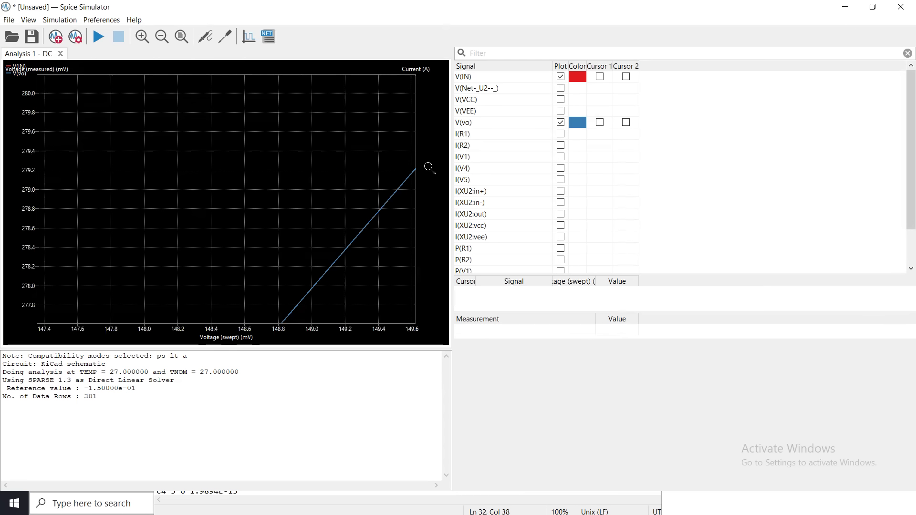
pyautogui.rightClick(163, 140)
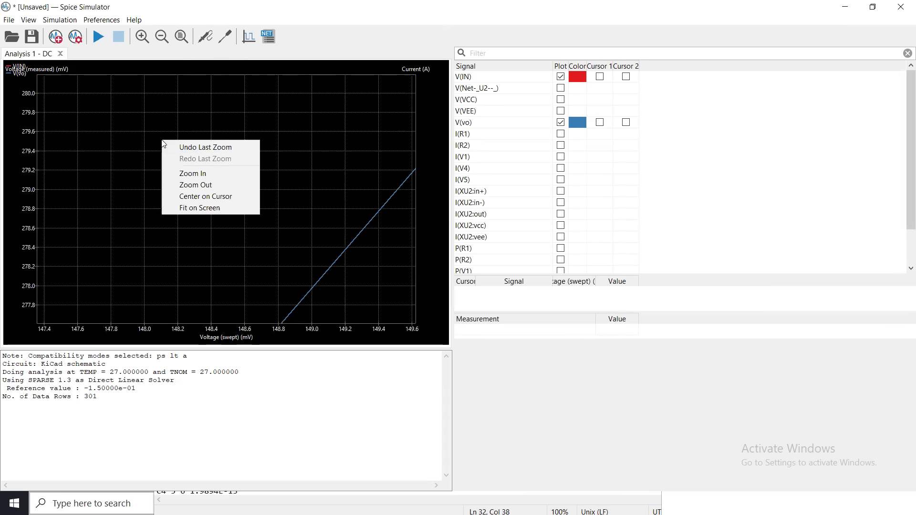
pyautogui.click(190, 185)
pyautogui.rightClick(205, 169)
pyautogui.click(236, 236)
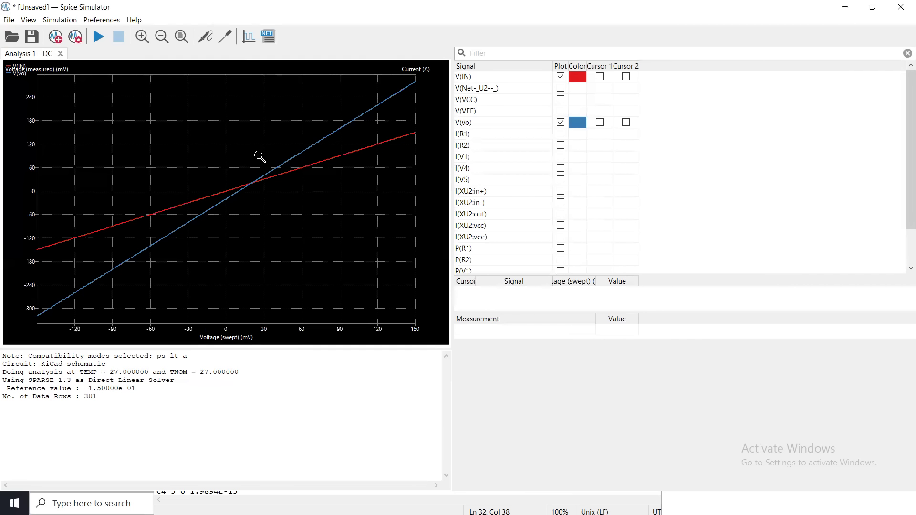
# Start a new transient analysis in the simulator with a time step of 1m seconds.
pyautogui.click(57, 38)
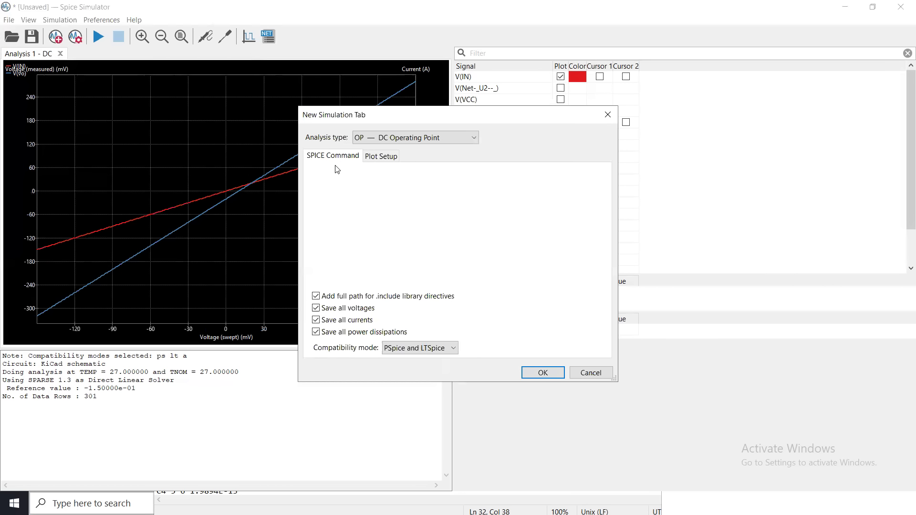
pyautogui.click(410, 139)
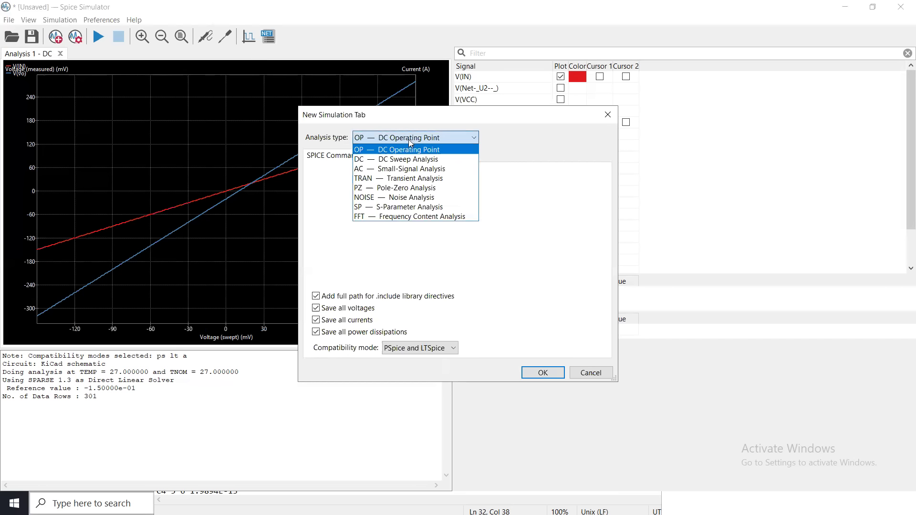
pyautogui.click(391, 179)
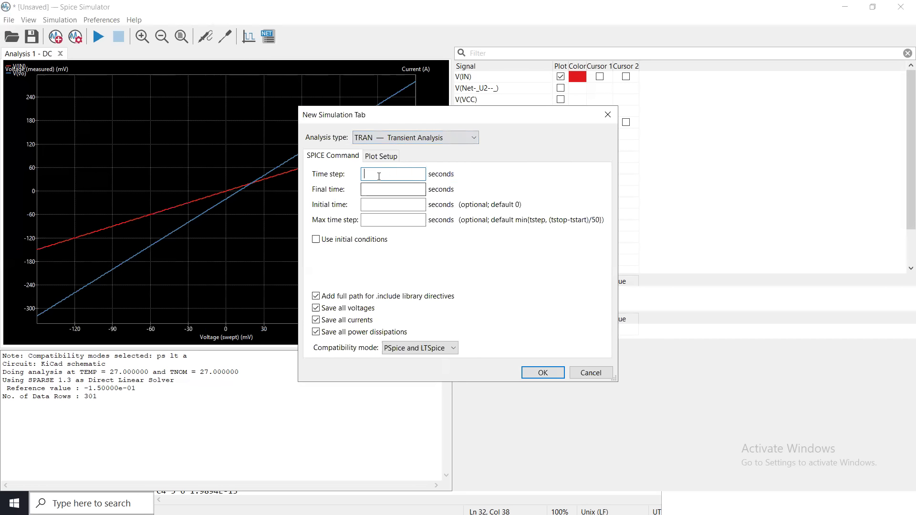
pyautogui.write('10m')
pyautogui.click(377, 190)
pyautogui.click(387, 173)
pyautogui.press('BackSpace')
pyautogui.press('BackSpace')
pyautogui.press('BackSpace')
pyautogui.write('0.1')
pyautogui.press('BackSpace')
pyautogui.press('BackSpace')
pyautogui.write('1m')
# Set the transient analysis final time to 10m and initial time to 0 seconds, and create the analysis.
pyautogui.click(381, 189)
pyautogui.write('10m')
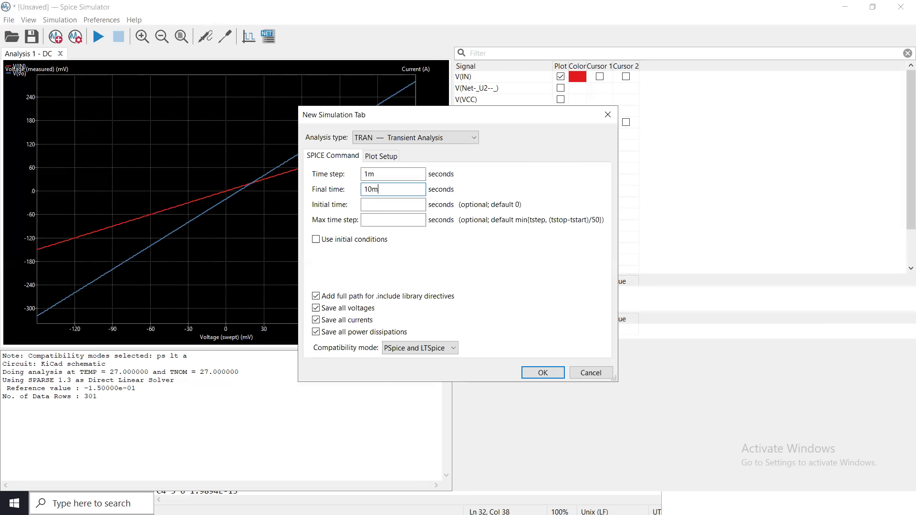
pyautogui.click(380, 206)
pyautogui.write('0')
pyautogui.click(542, 374)
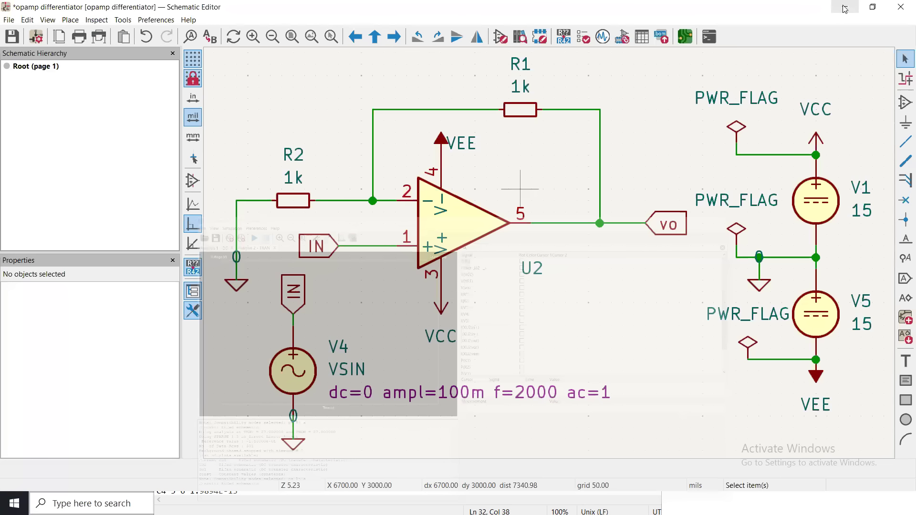
# Recheck the V4 source in the schematic, run the transient analysis, and plot the input V(IN).
pyautogui.click(846, 6)
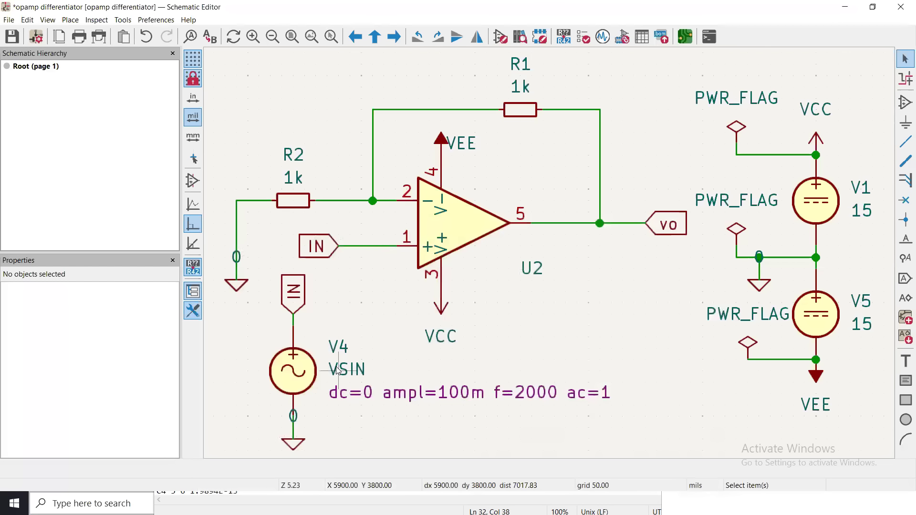
pyautogui.click(606, 43)
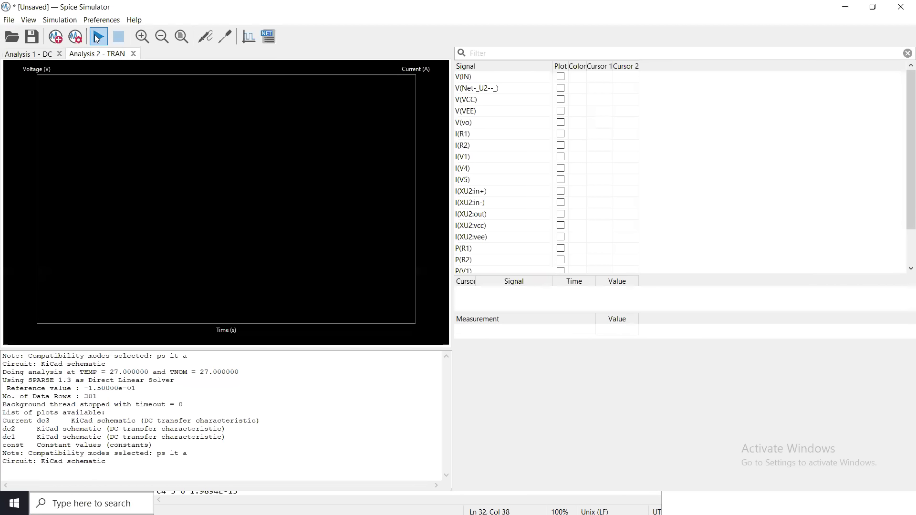
pyautogui.click(97, 38)
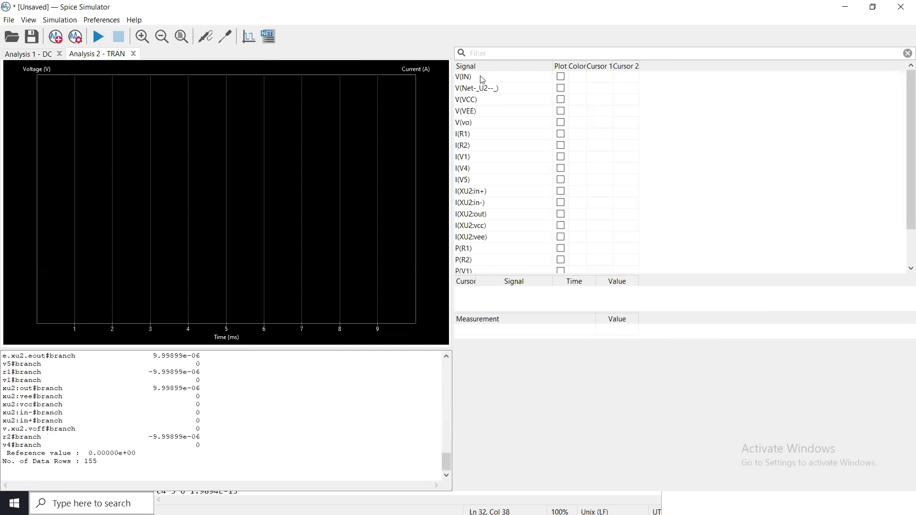
pyautogui.click(561, 77)
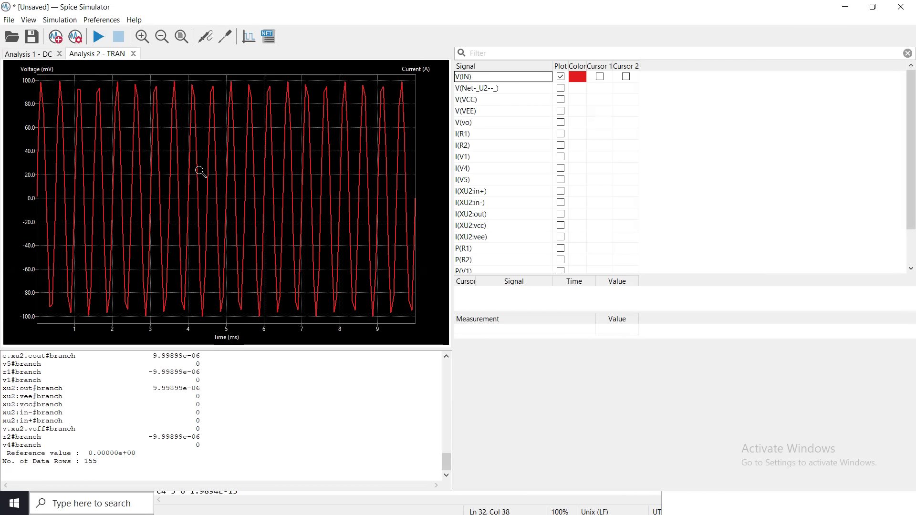
# Set the transient time step to 10u seconds and rerun the analysis.
pyautogui.click(76, 38)
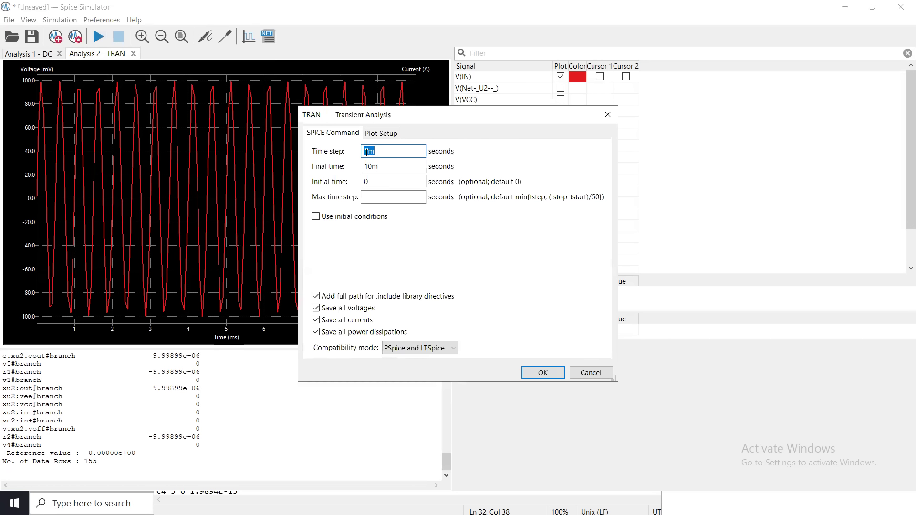
pyautogui.click(365, 152)
pyautogui.write('0.0')
pyautogui.click(533, 374)
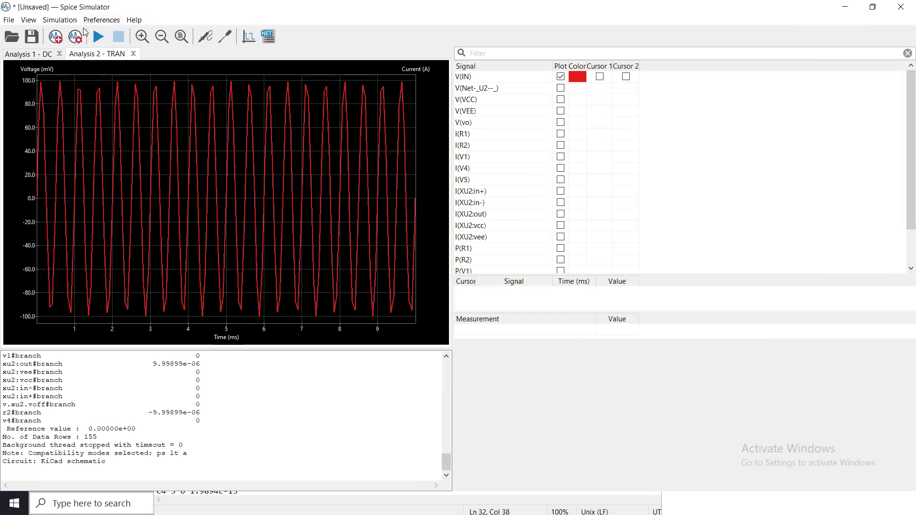
pyautogui.click(98, 37)
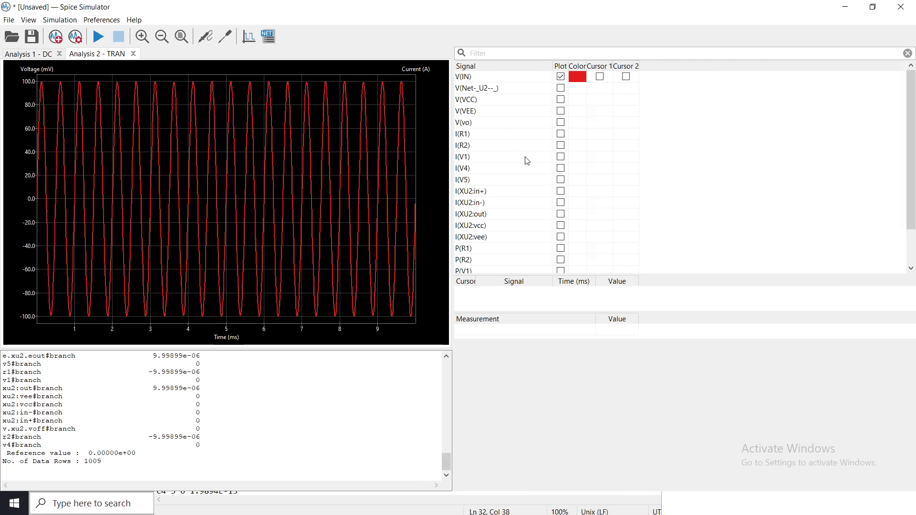
# Plot the output V(vo) alongside V(IN) in the transient plot and inspect both waveforms.
pyautogui.click(561, 123)
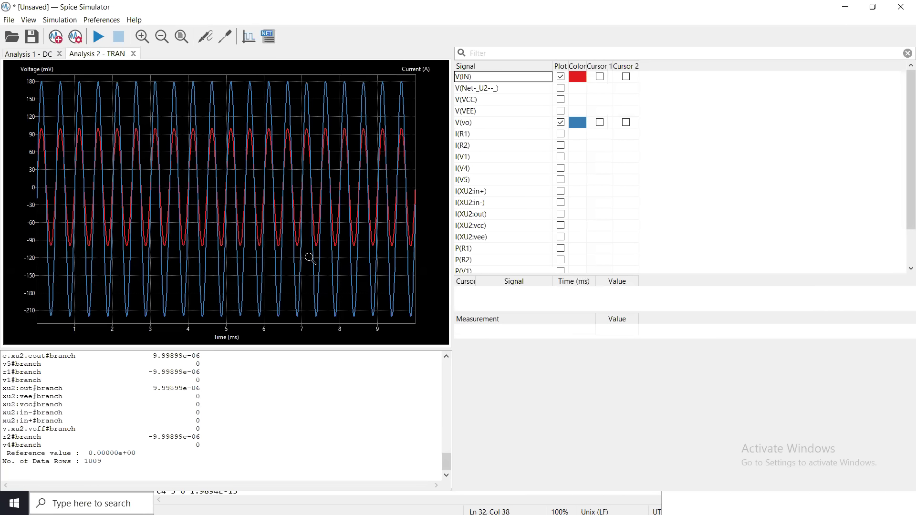
pyautogui.moveTo(429, 265); pyautogui.dragTo(387, 345)
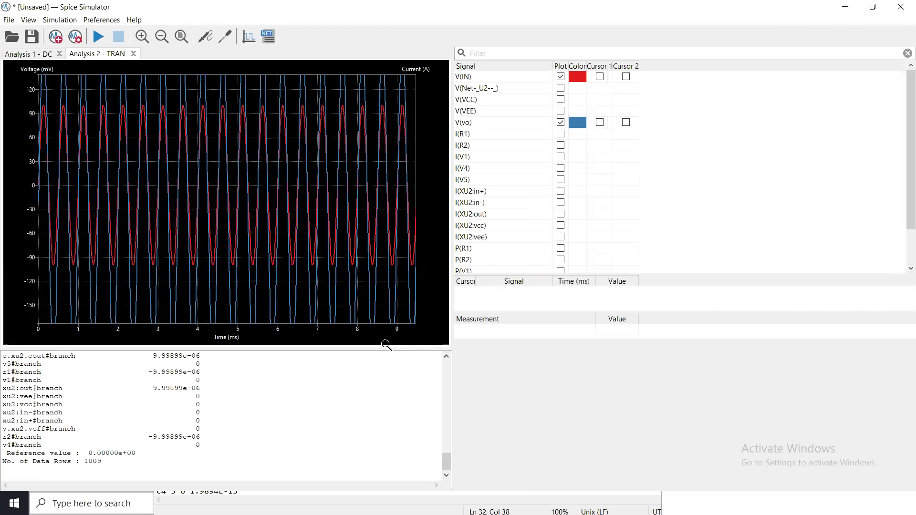
pyautogui.rightClick(299, 227)
pyautogui.click(323, 294)
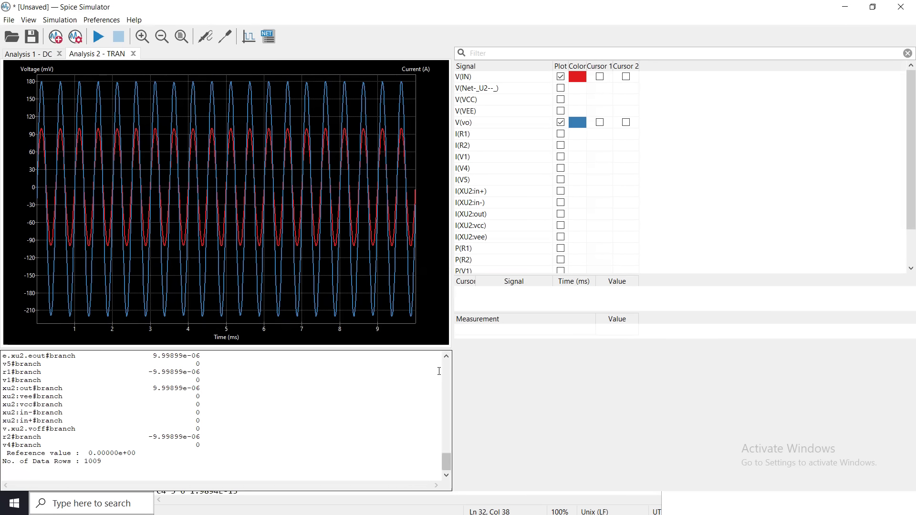
pyautogui.click(196, 379)
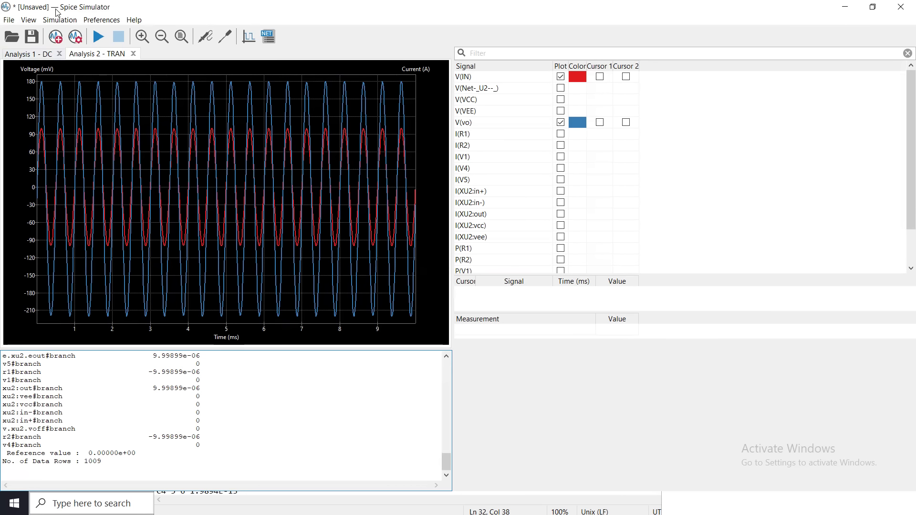
# Start a new AC small-signal analysis with 1000 points per decade.
pyautogui.click(75, 38)
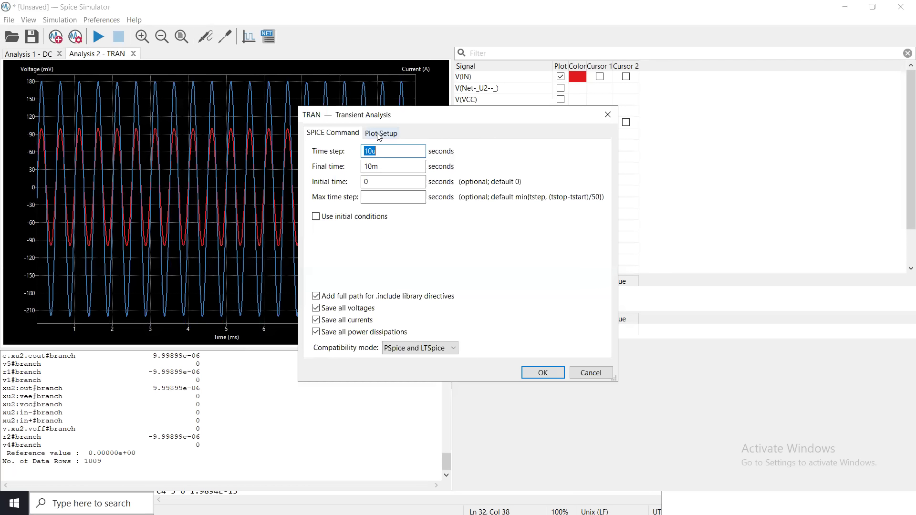
pyautogui.click(578, 373)
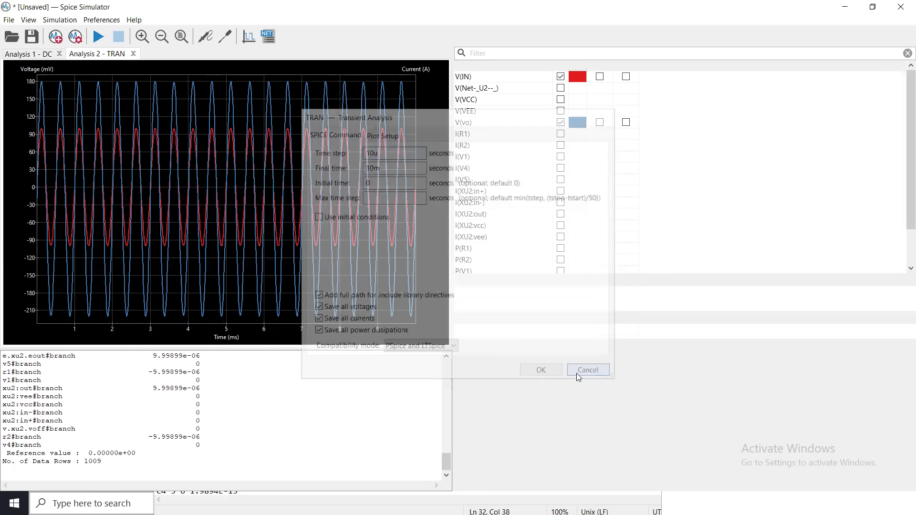
pyautogui.click(55, 41)
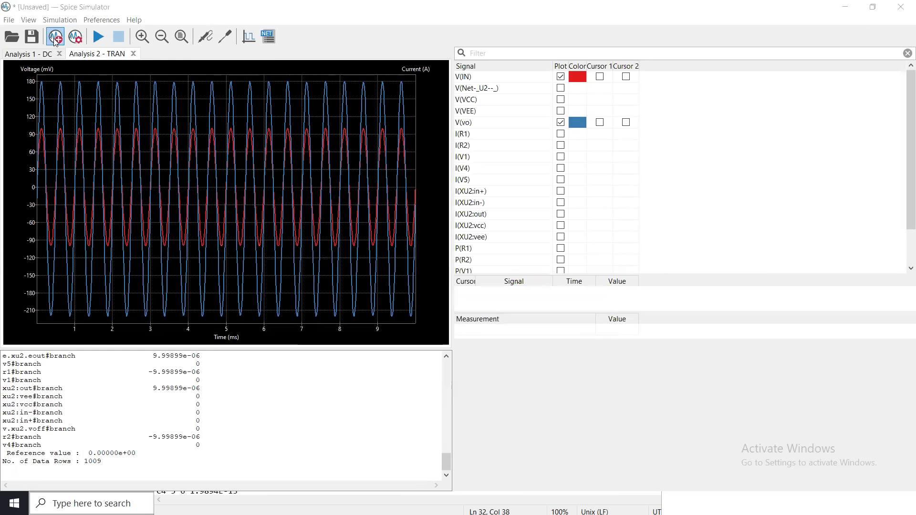
pyautogui.click(422, 139)
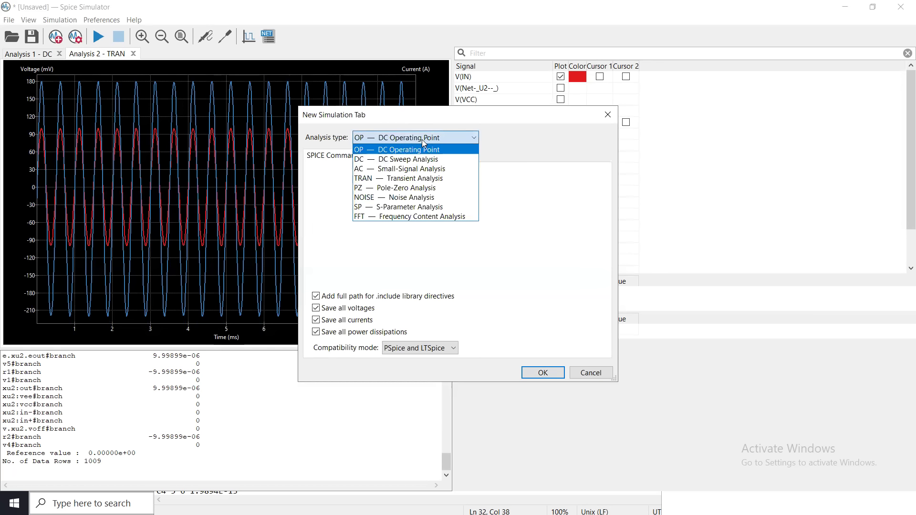
pyautogui.click(423, 169)
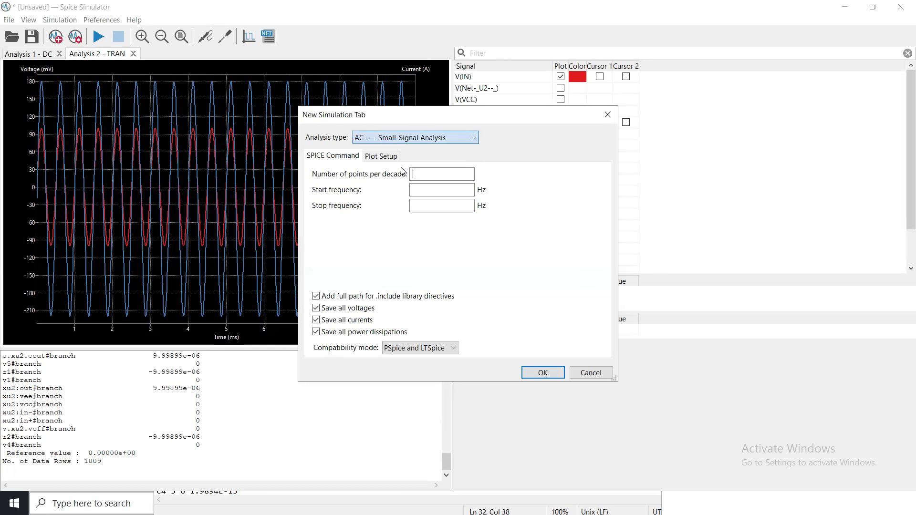
pyautogui.write('1000')
# Set the AC analysis start frequency to 1 Hz and stop frequency to 100000 Hz, and create the analysis.
pyautogui.click(423, 189)
pyautogui.write('0')
pyautogui.press('BackSpace')
pyautogui.write('1')
pyautogui.click(425, 205)
pyautogui.write('100')
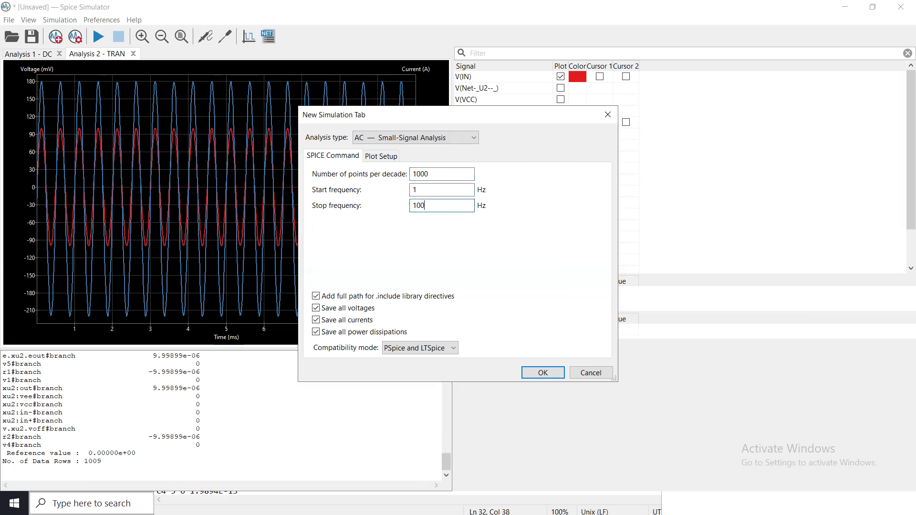
pyautogui.write('000')
pyautogui.click(554, 373)
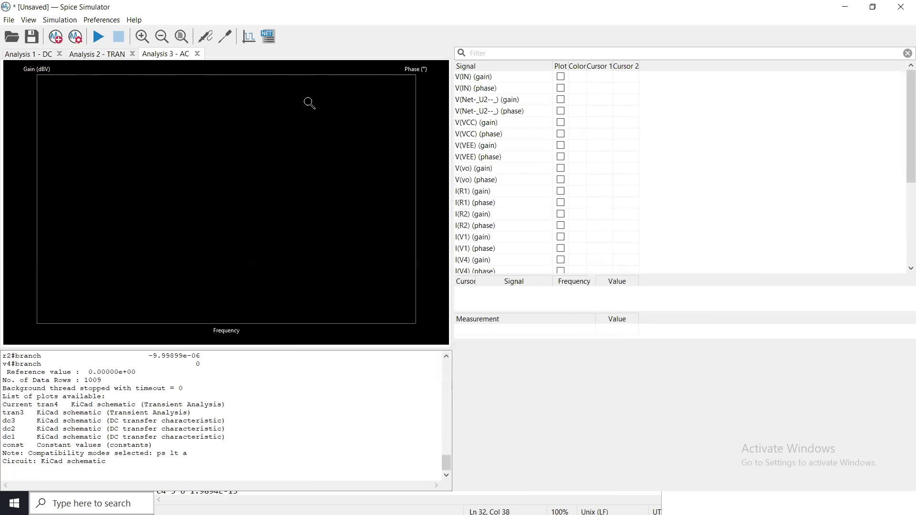
# Run the AC analysis and plot the gain of the output V(vo).
pyautogui.click(97, 39)
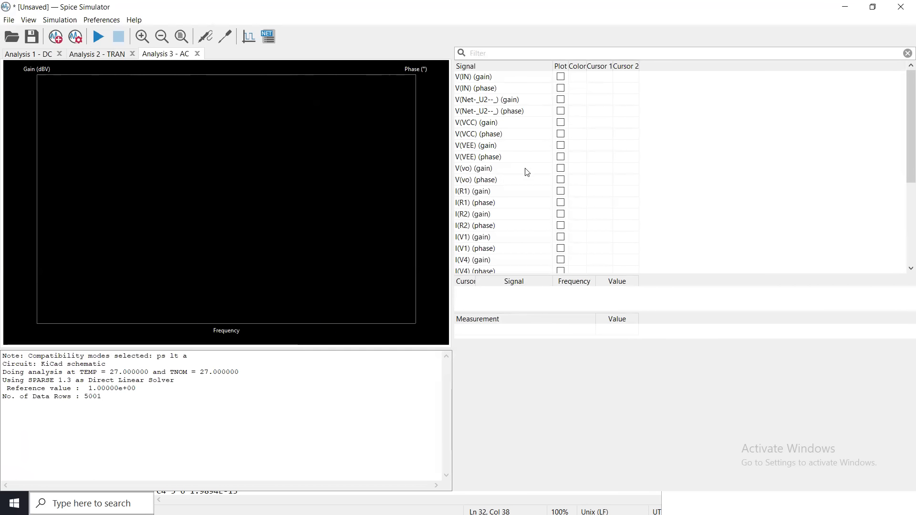
pyautogui.click(560, 170)
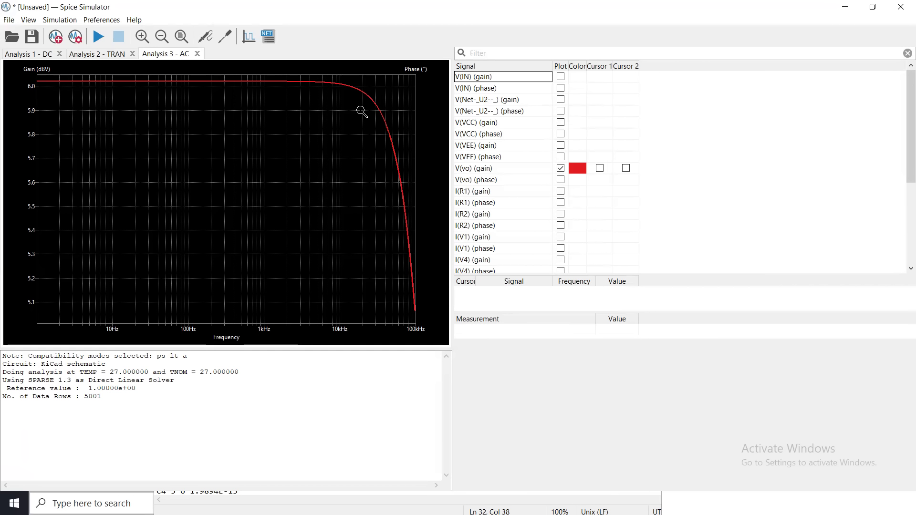
# Add the phase of the output V(vo) to the AC plot and set its trace colour to green #46E428FF.
pyautogui.click(562, 180)
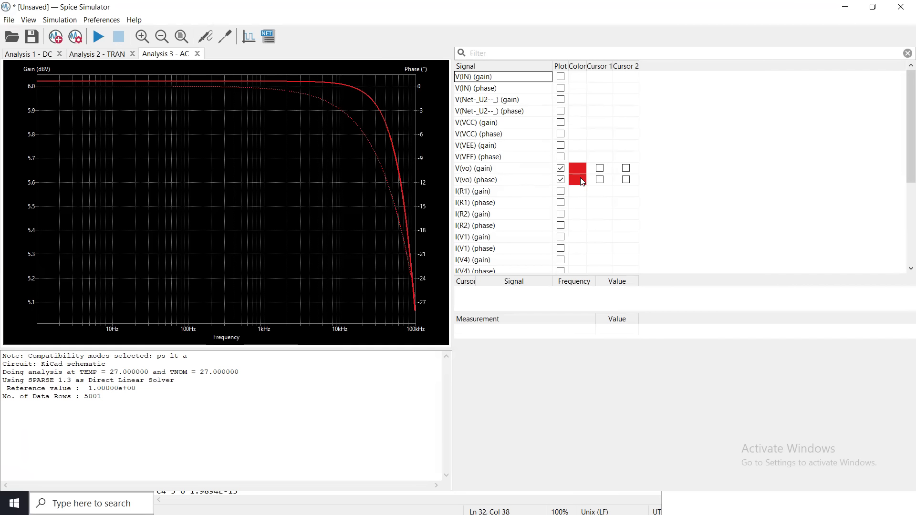
pyautogui.click(582, 181)
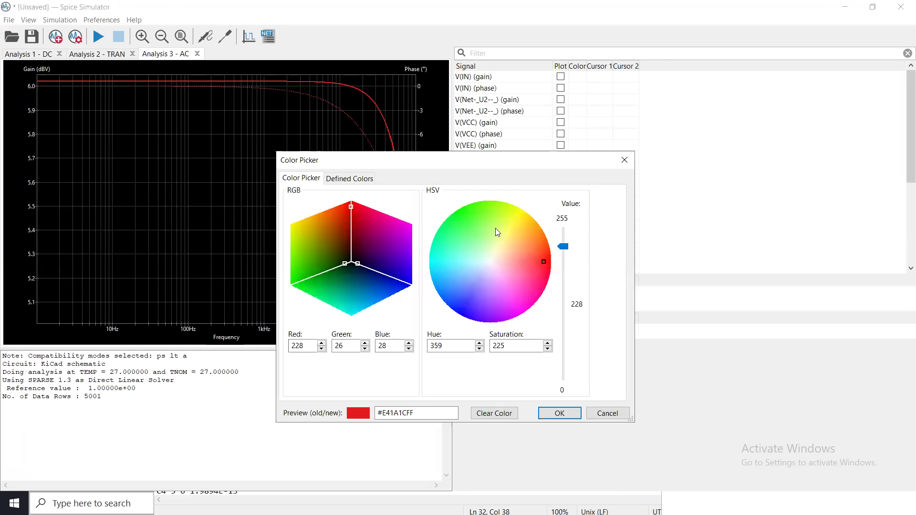
pyautogui.click(473, 214)
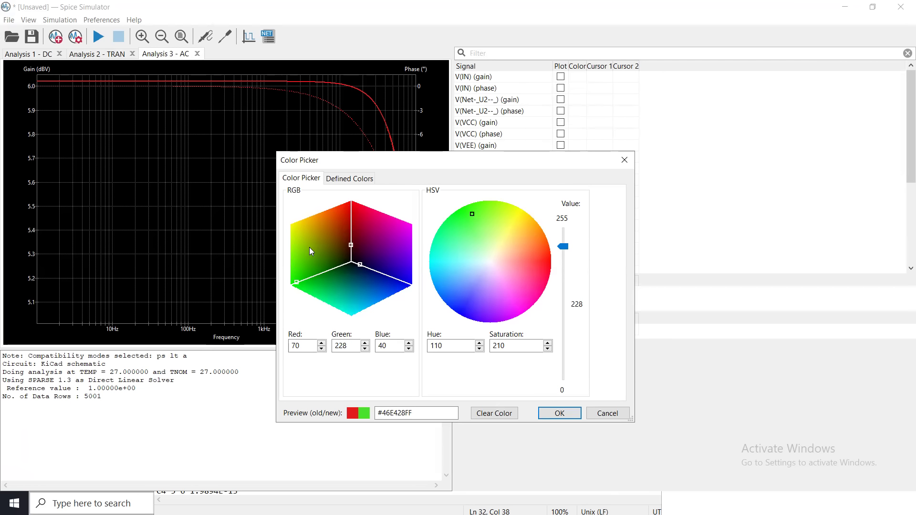
pyautogui.click(559, 415)
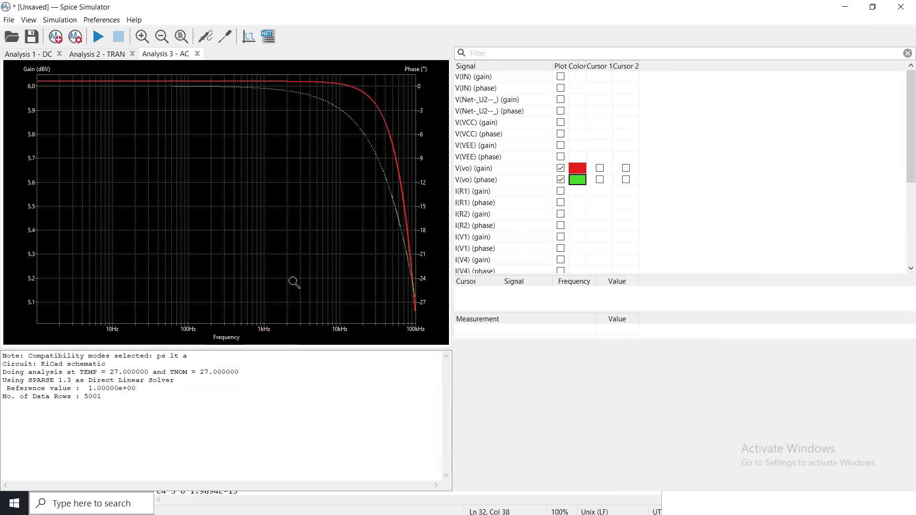
pyautogui.rightClick(29, 89)
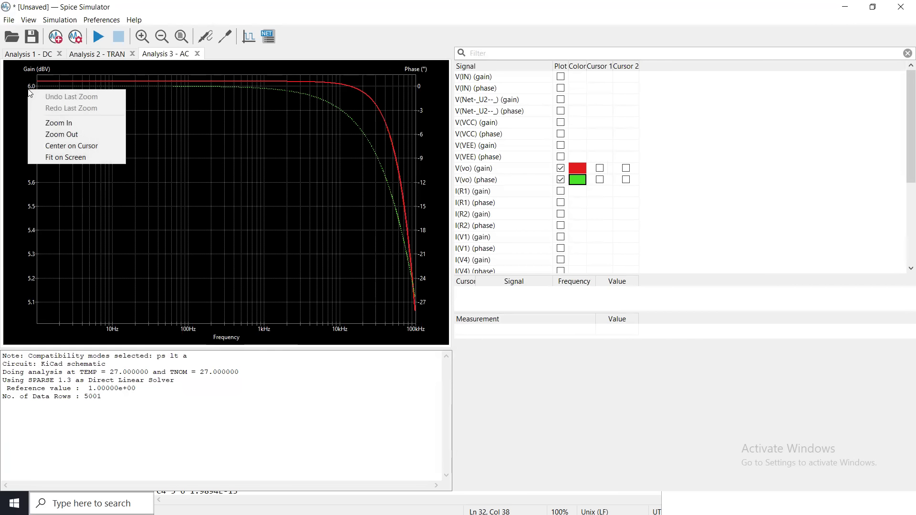
pyautogui.click(63, 157)
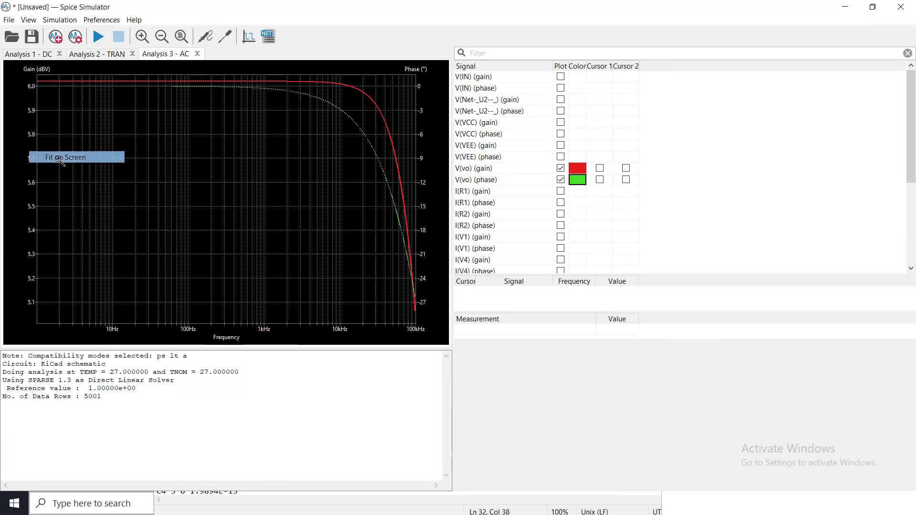
pyautogui.rightClick(156, 141)
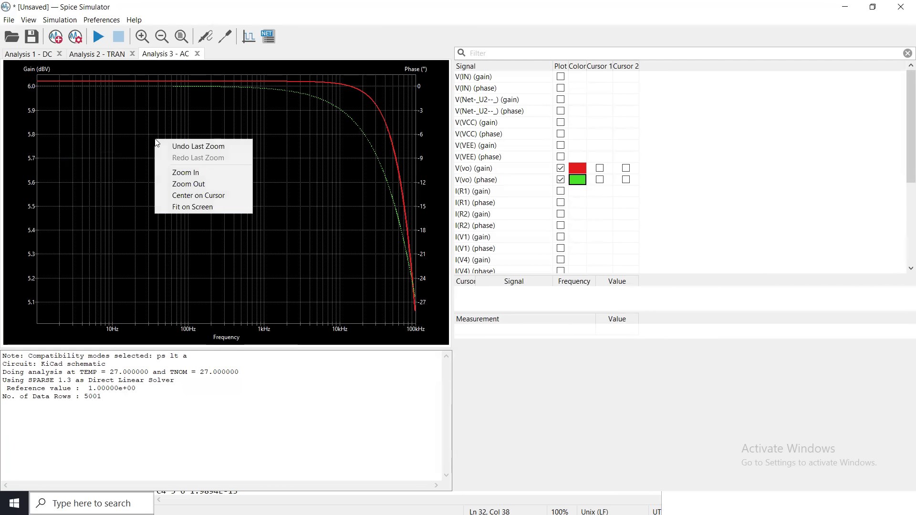
pyautogui.click(204, 205)
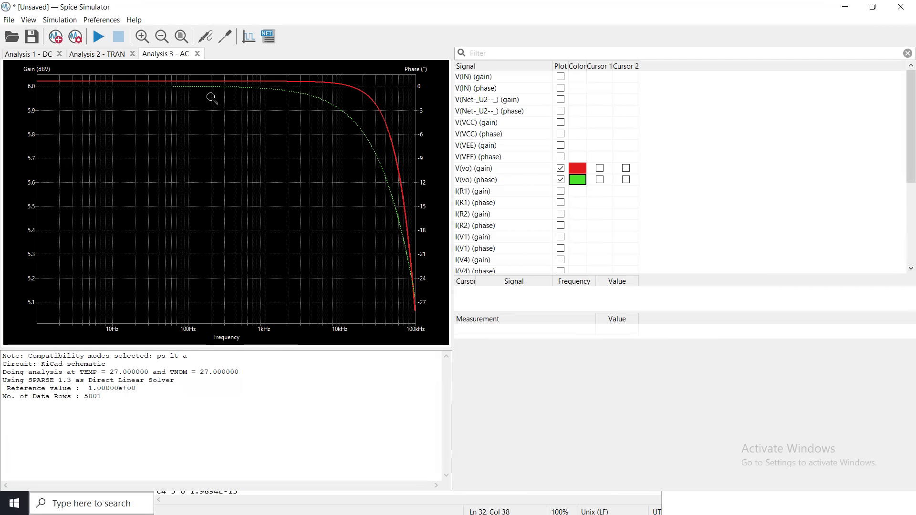
# Add resistor R1 from the schematic as a tuned value and vary it to 1.94k, 500 and 1.25k in the AC analysis.
pyautogui.click(222, 38)
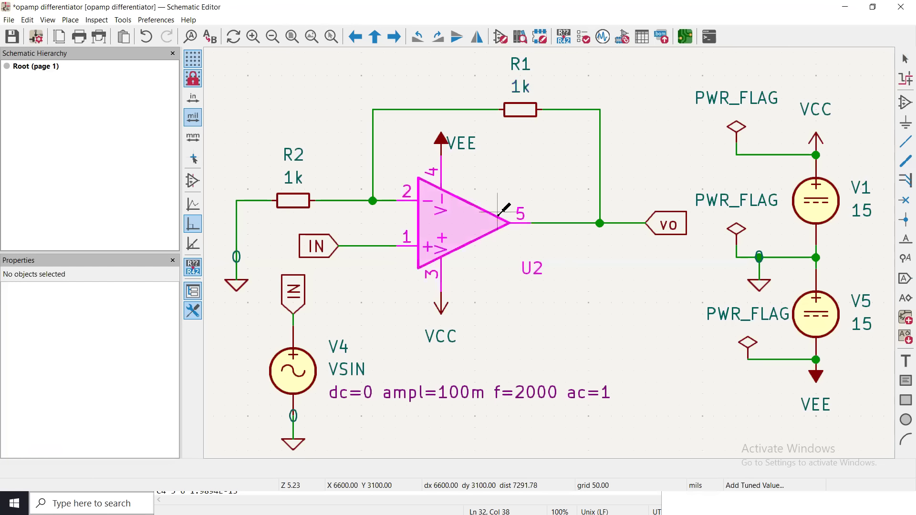
pyautogui.click(604, 37)
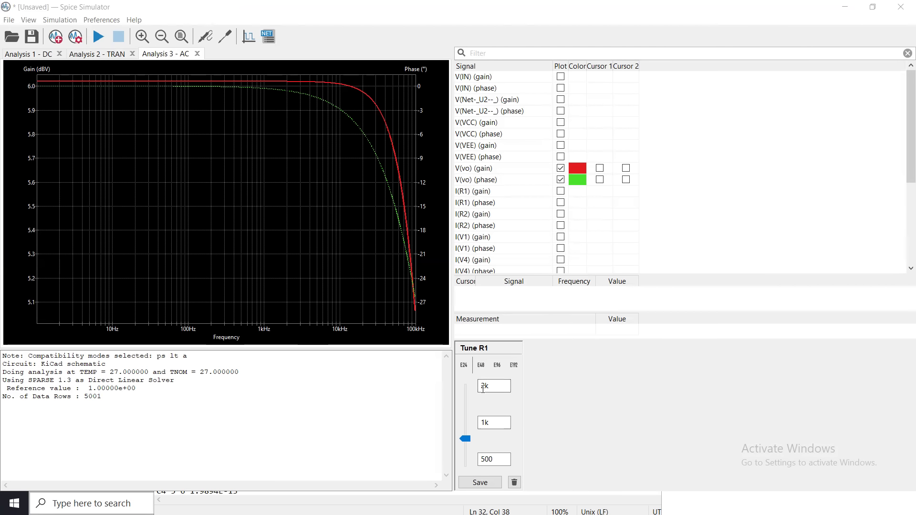
pyautogui.click(493, 460)
pyautogui.moveTo(466, 439); pyautogui.dragTo(469, 394)
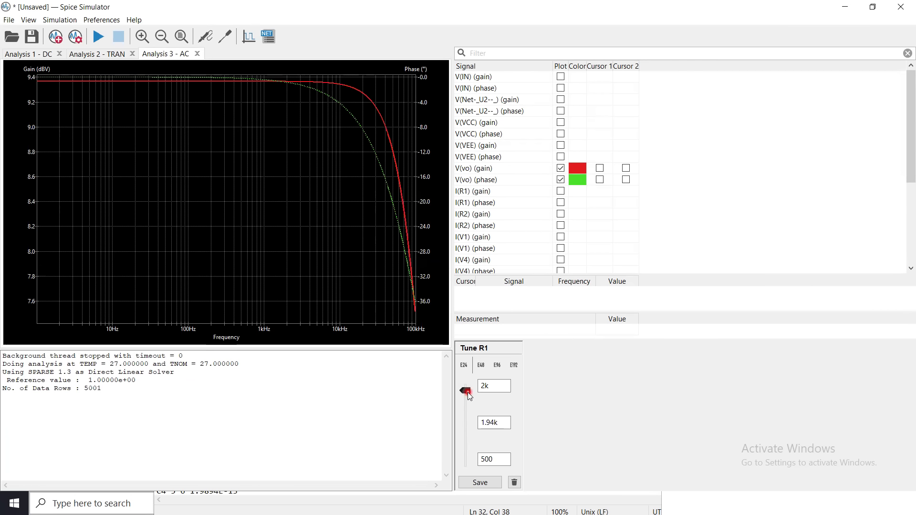
pyautogui.moveTo(468, 393); pyautogui.dragTo(467, 469)
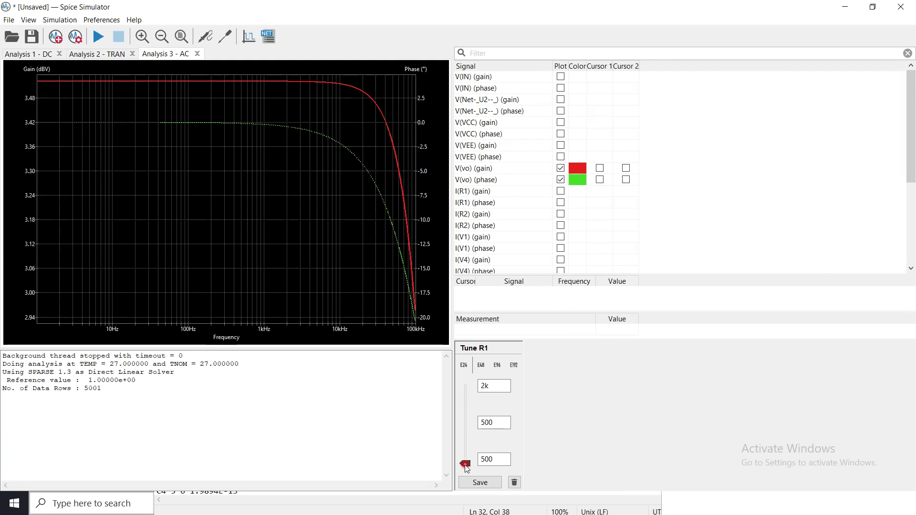
pyautogui.moveTo(467, 468); pyautogui.dragTo(469, 427)
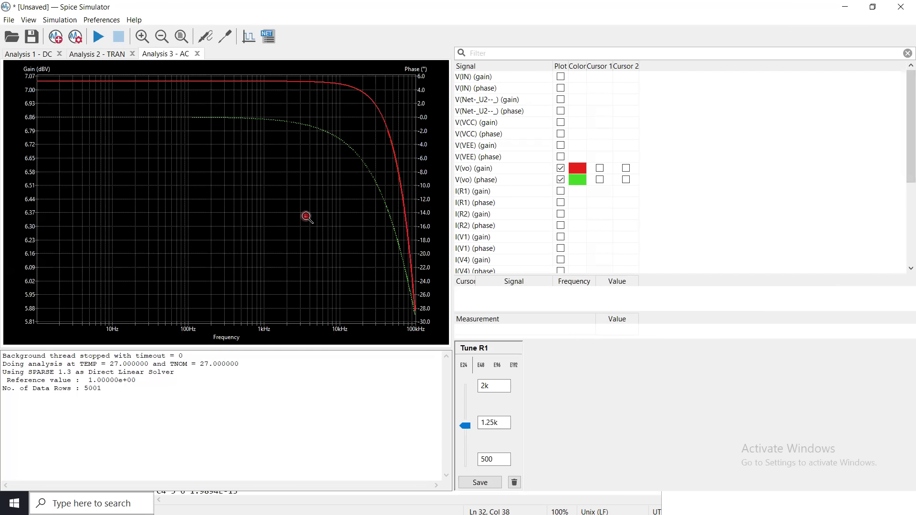
# Show the SPICE netlist of the AC analysis, examine its directives and component lines, and close it.
pyautogui.click(268, 36)
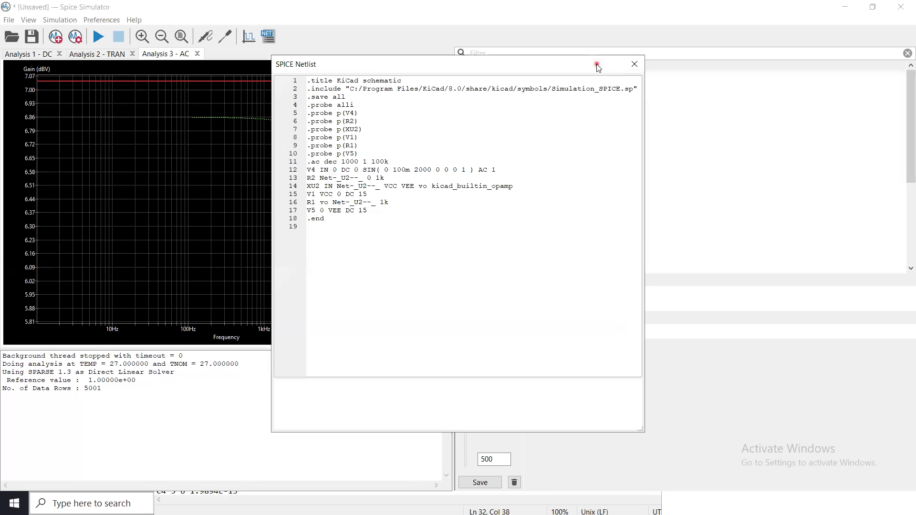
pyautogui.moveTo(598, 67); pyautogui.dragTo(352, 77)
pyautogui.click(391, 78)
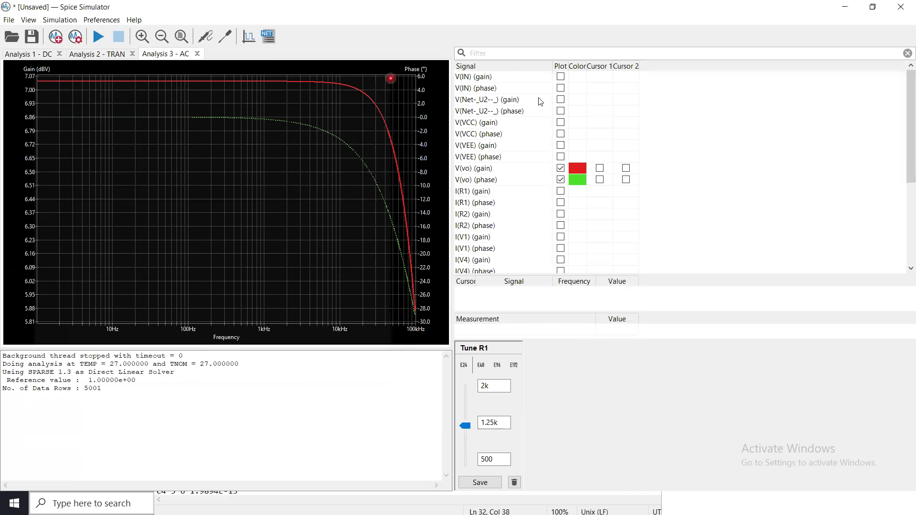